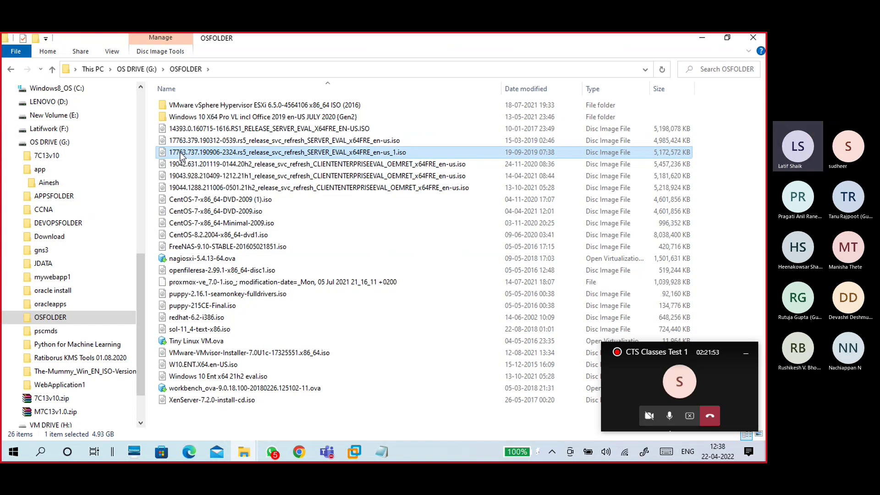
# Copy the full name of 17763.737.190906-2324.rs5_release_svc_refresh_SERVER_EVAL_x64FRE_en-us_1.iso, including its extension, without renaming the file
pyautogui.rightClick(182, 153)
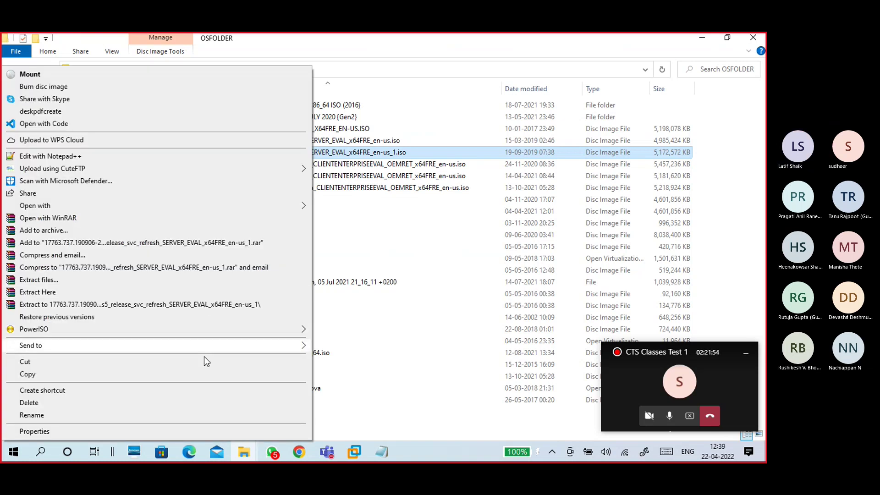
pyautogui.click(96, 414)
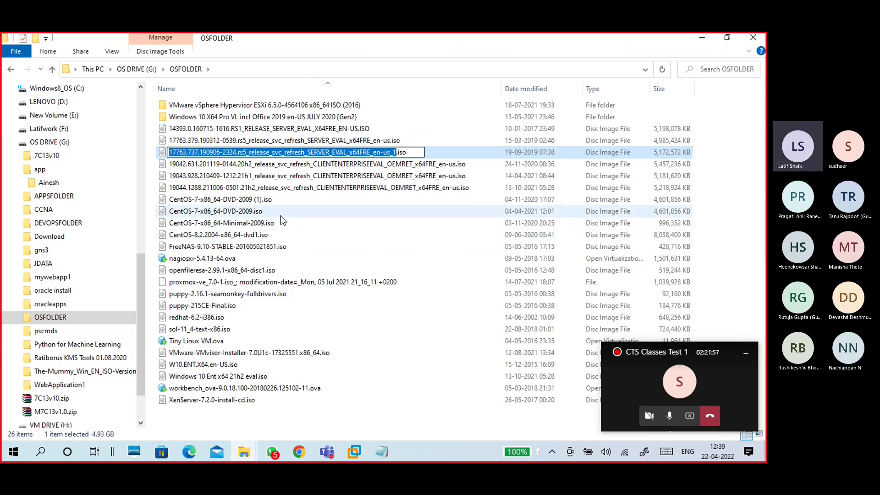
pyautogui.hotkey('ctrl', 'a')
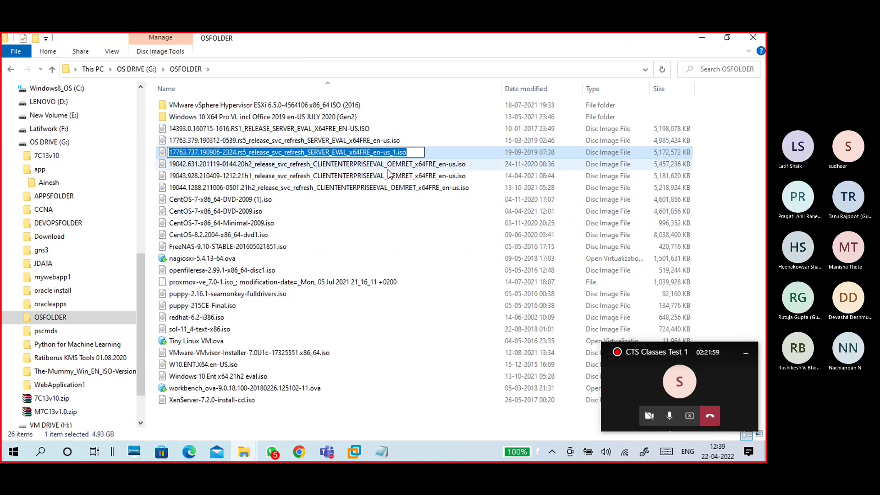
pyautogui.click(385, 43)
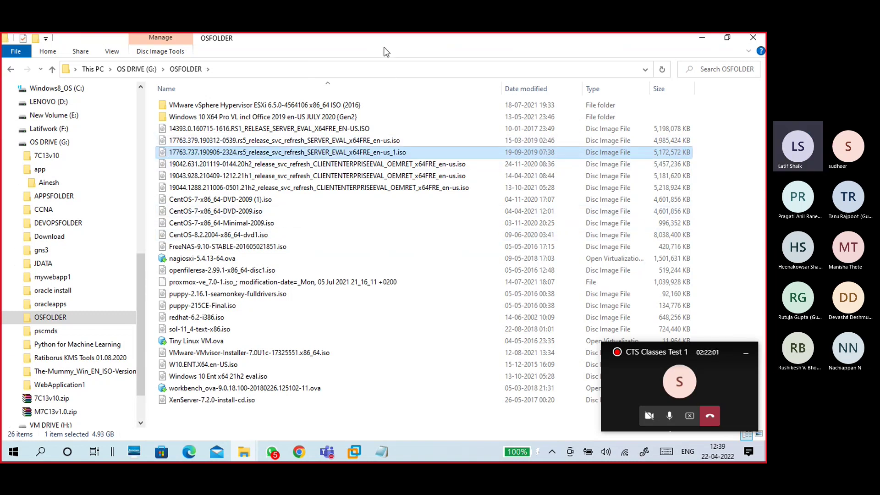
pyautogui.click(227, 154)
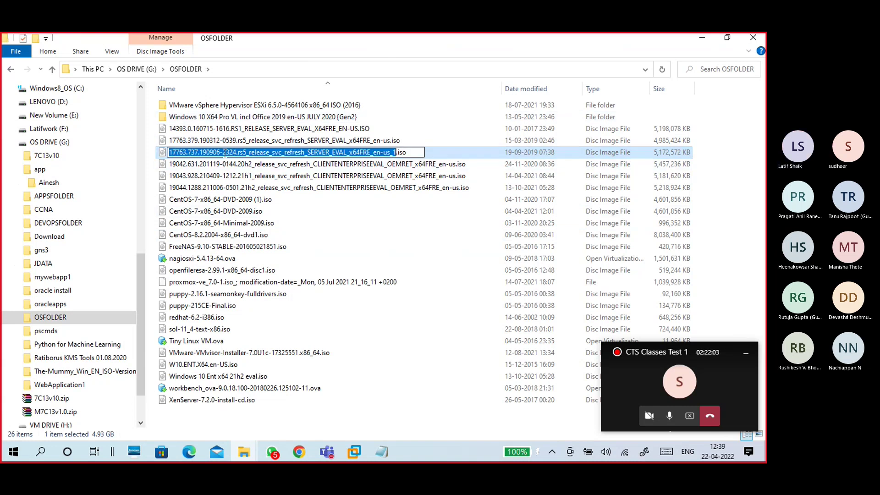
pyautogui.click(209, 378)
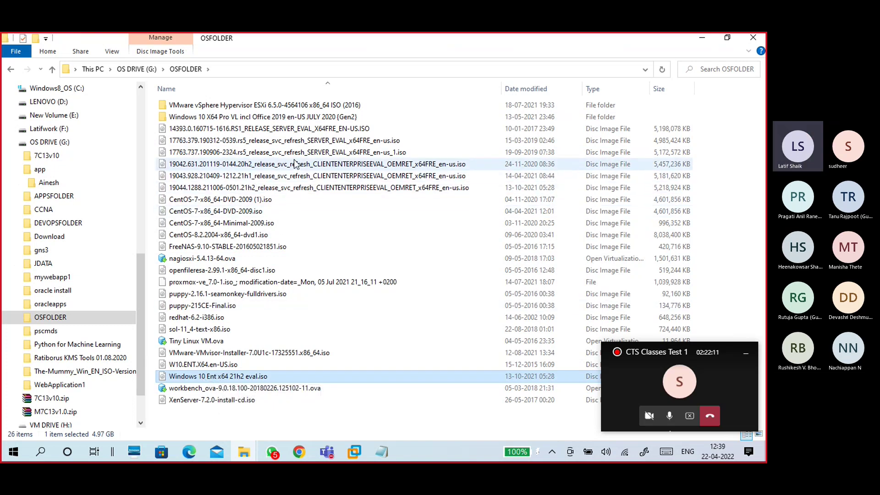
pyautogui.click(270, 154)
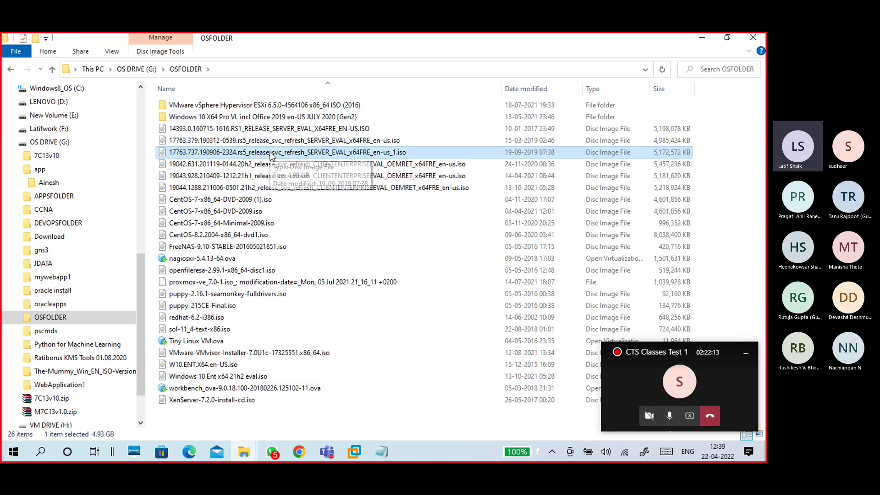
# Switch to the Notepad file 22-04 win10.txt and append a hyphen and the copied ISO file name to the Download line
pyautogui.click(702, 38)
pyautogui.scroll(3, 241, 275)
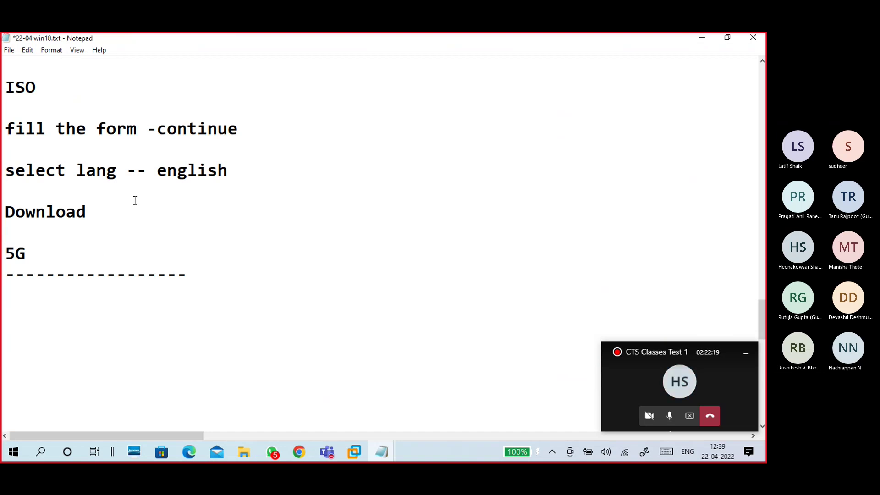
pyautogui.press('Down')
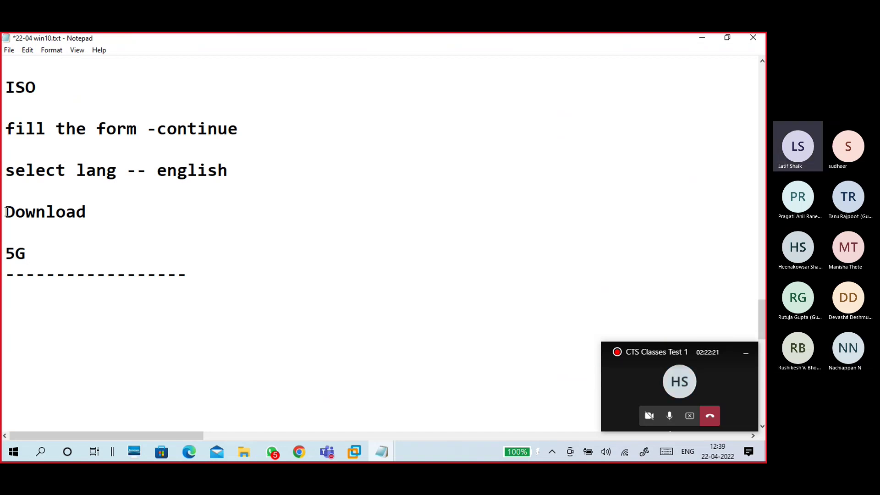
pyautogui.click(110, 213)
pyautogui.write('-')
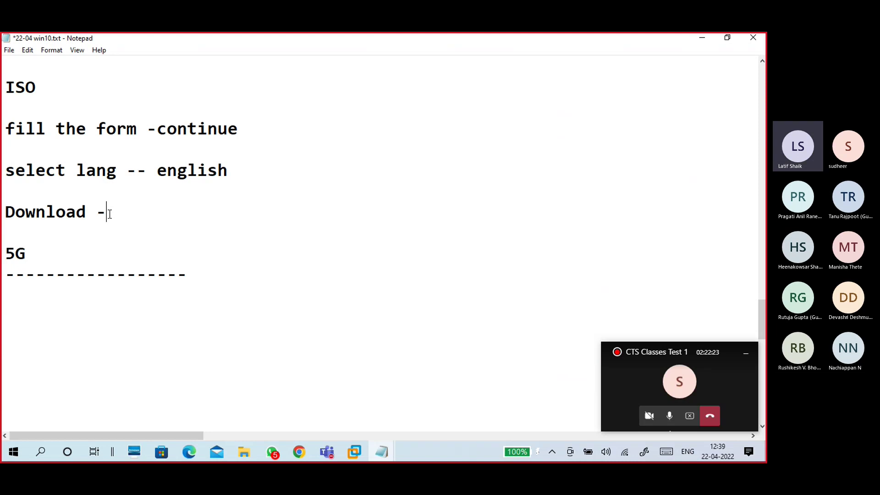
pyautogui.hotkey('ctrl', 'v')
pyautogui.moveTo(201, 433); pyautogui.dragTo(26, 415)
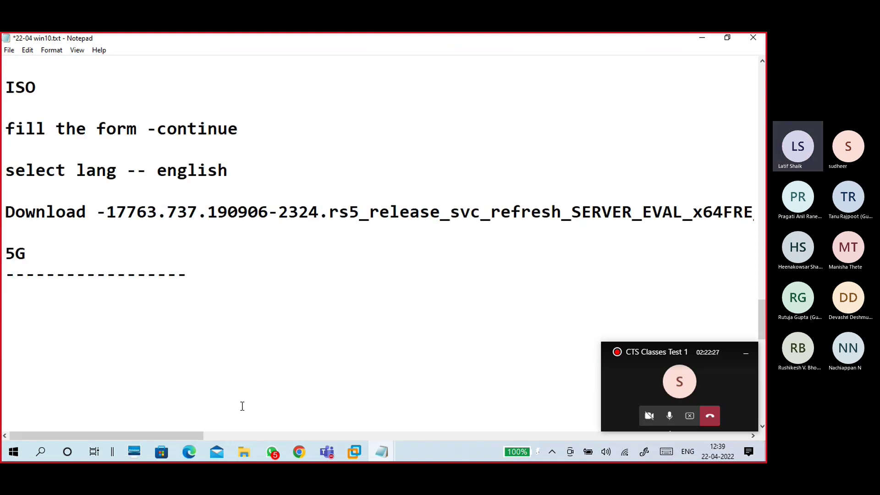
# Switch to Chrome and close the Windows Server 2019 evaluation page and the "windows server 2019 download" search results
pyautogui.click(303, 450)
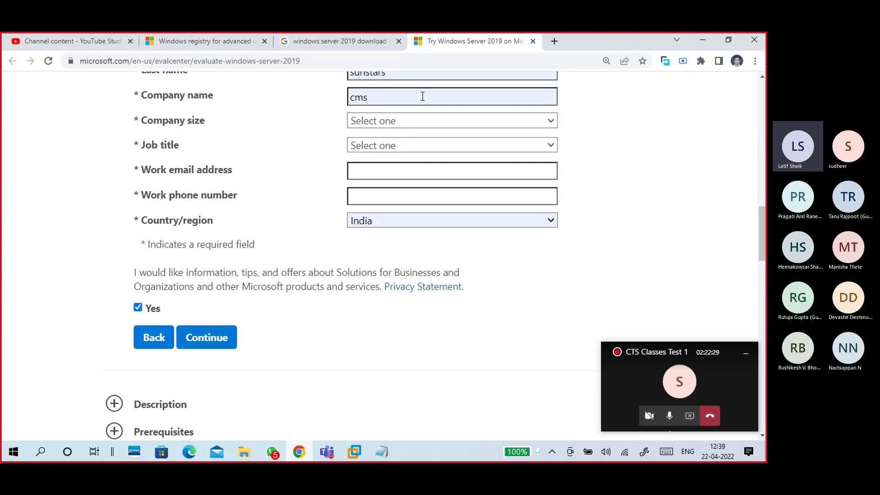
pyautogui.click(534, 41)
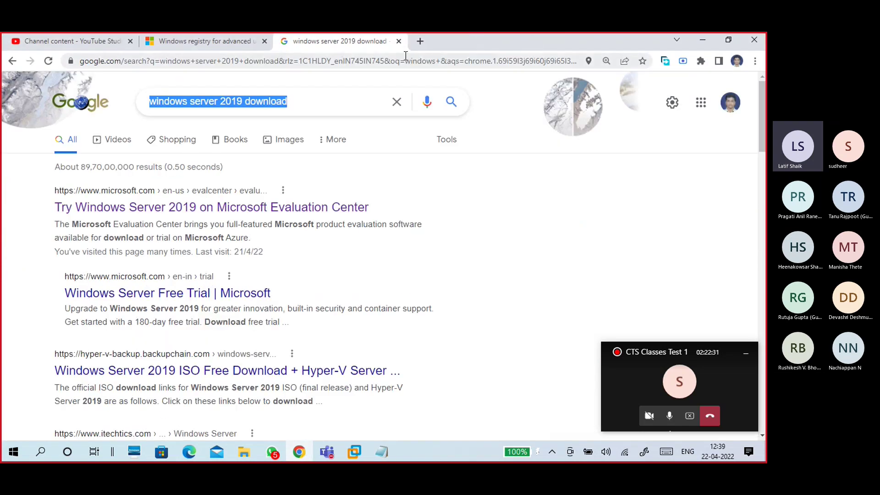
pyautogui.click(399, 41)
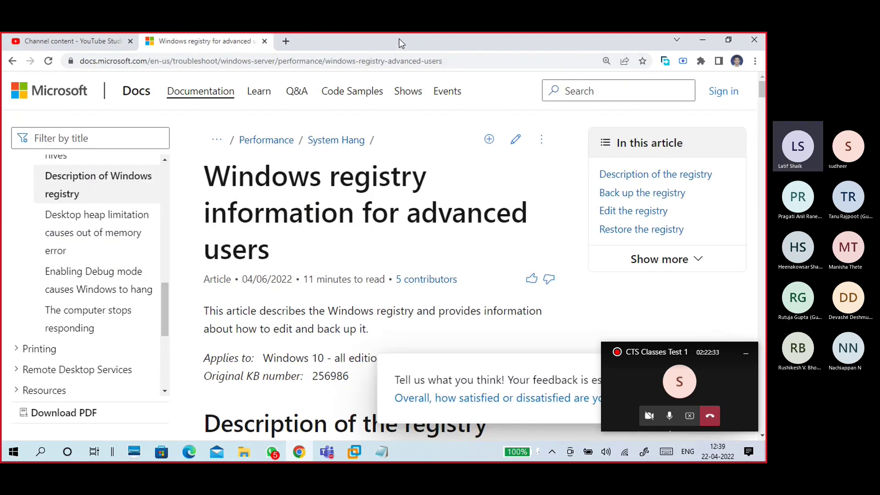
# Open Google Drive in a new browser tab
pyautogui.click(285, 41)
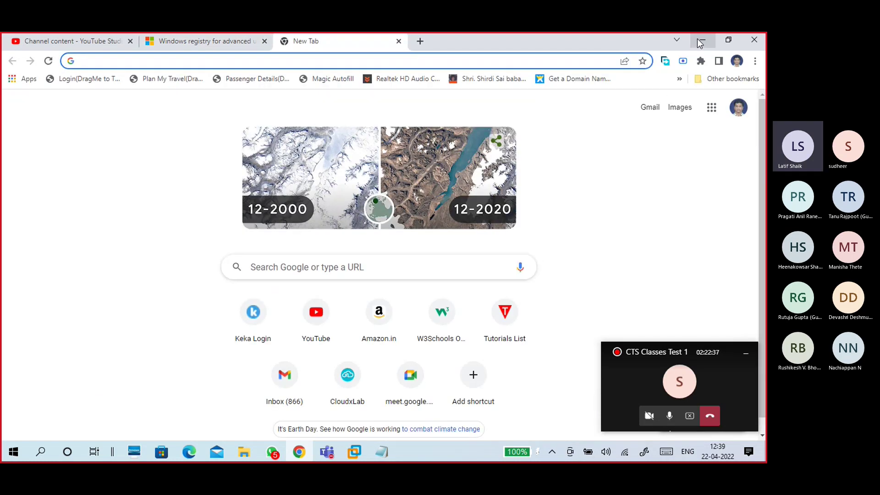
pyautogui.click(735, 112)
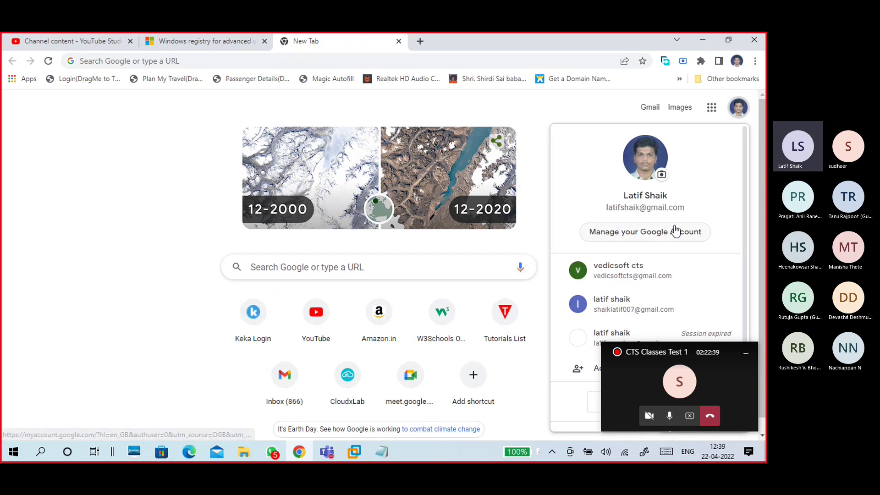
pyautogui.click(615, 107)
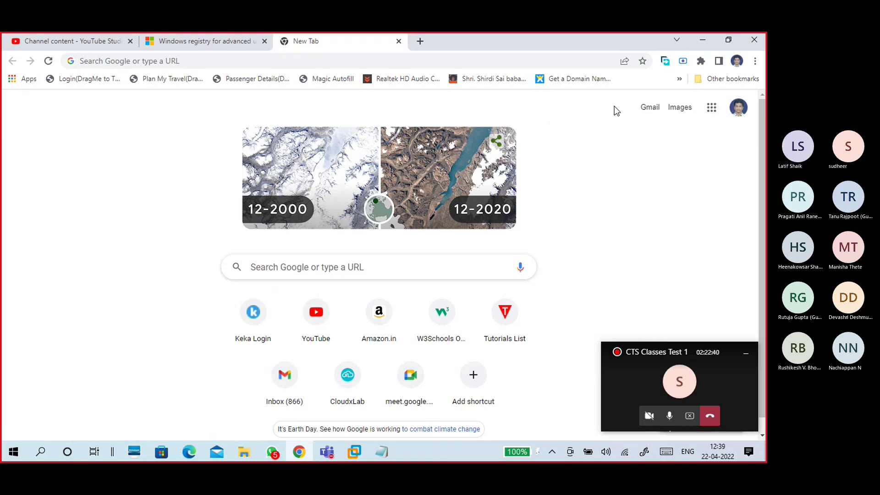
pyautogui.click(711, 108)
pyautogui.click(662, 322)
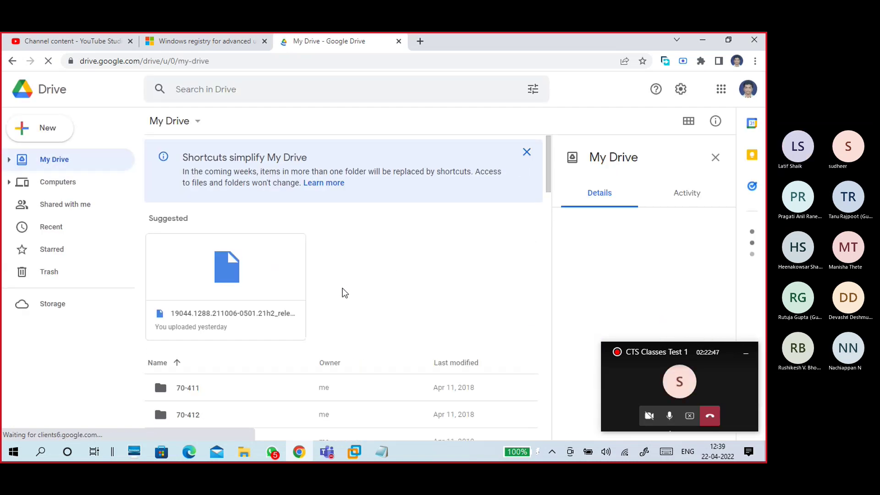
# Remove both meeting recordings from the HCL Class Recording folder in My Drive
pyautogui.scroll(-4, 298, 304)
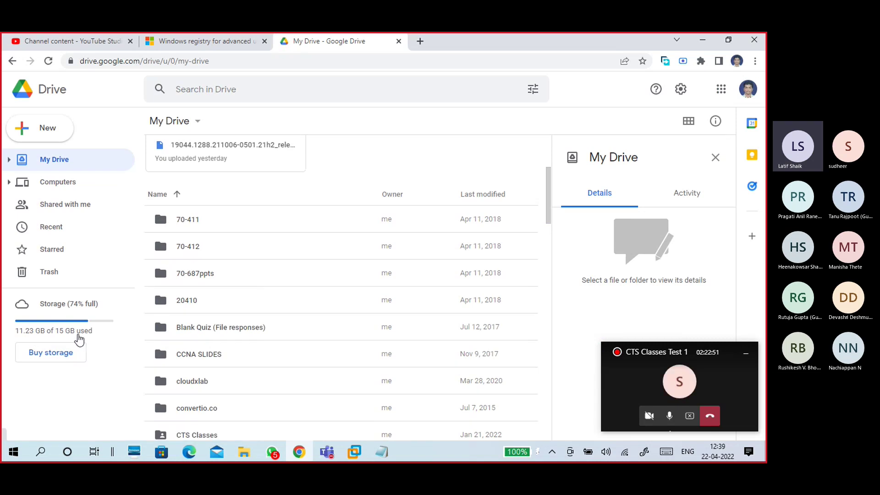
pyautogui.scroll(-2, 262, 344)
pyautogui.scroll(-4, 261, 341)
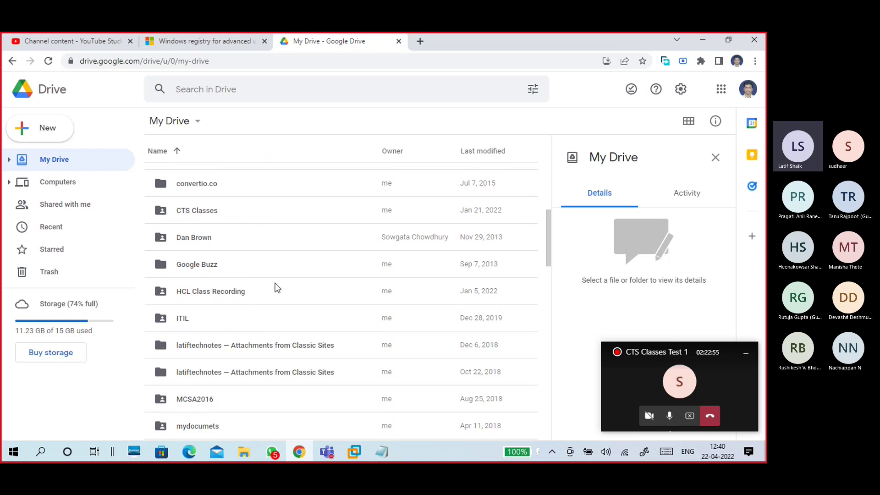
pyautogui.doubleClick(259, 296)
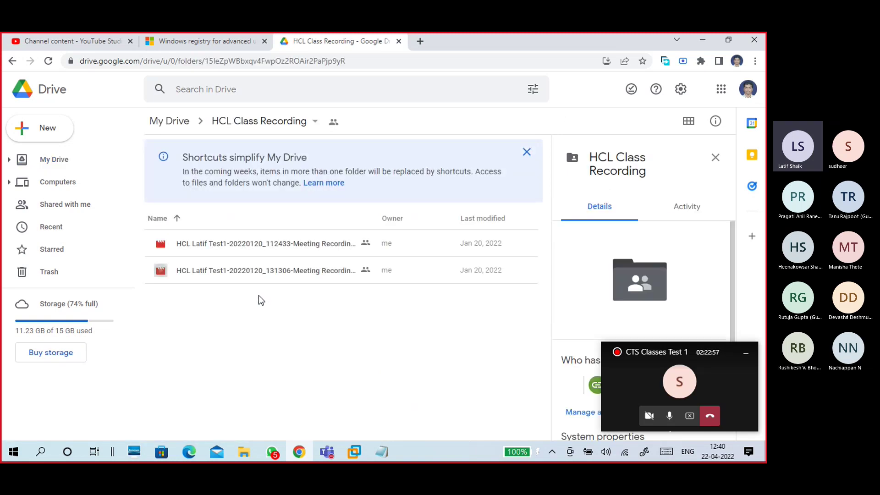
pyautogui.moveTo(264, 306); pyautogui.dragTo(251, 237)
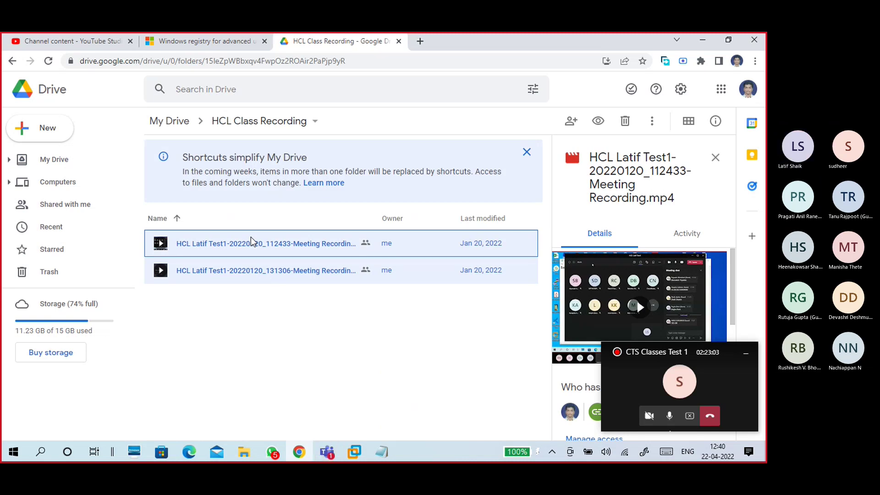
pyautogui.rightClick(259, 247)
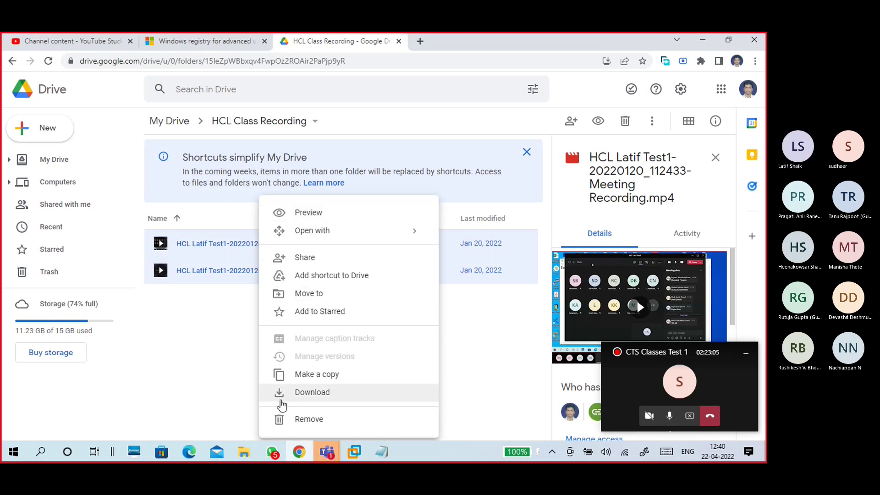
pyautogui.click(282, 418)
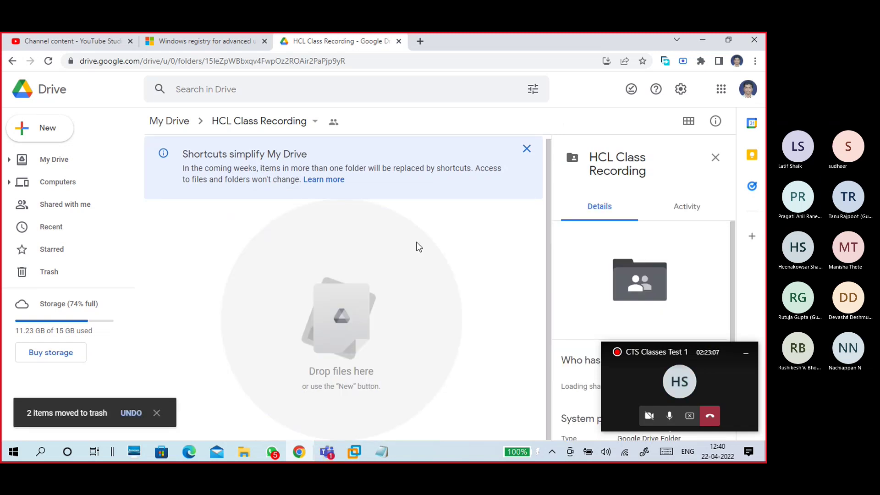
# Empty the Google Drive trash to permanently delete the removed recordings
pyautogui.click(54, 273)
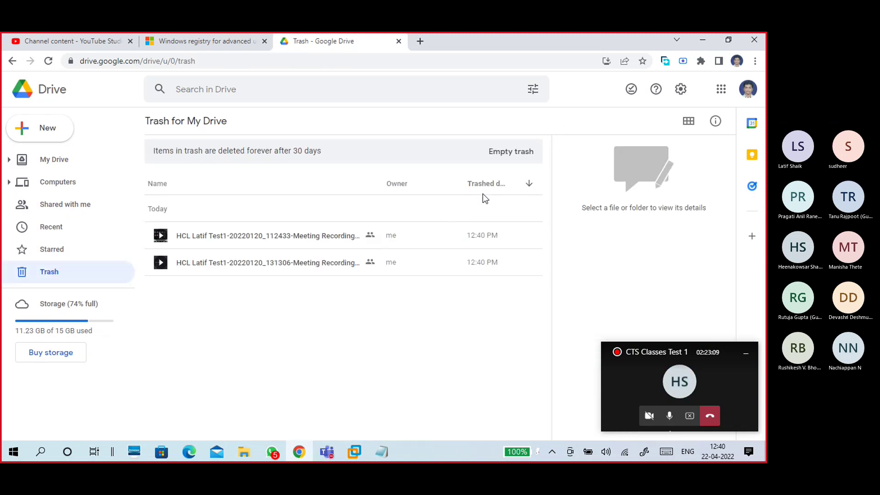
pyautogui.click(507, 151)
pyautogui.click(474, 288)
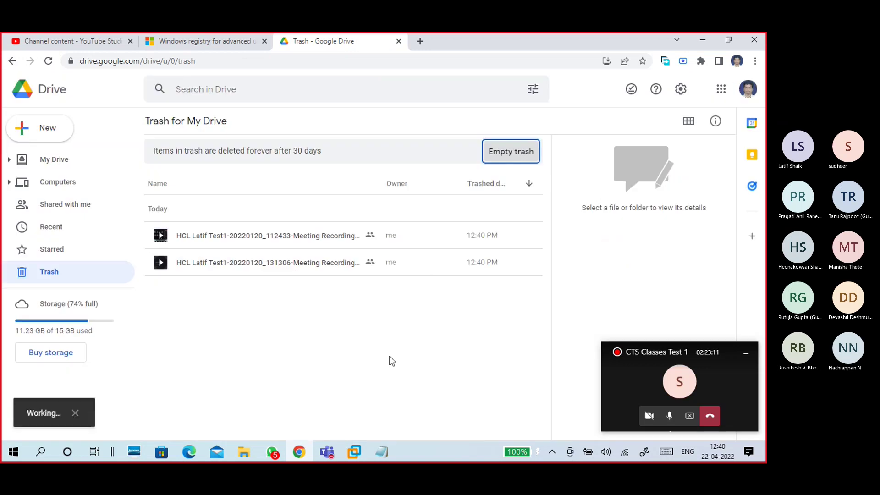
# Switch to the Teams meeting CTS Classes Test 1 and share the screen again
pyautogui.moveTo(330, 435)
pyautogui.click(326, 360)
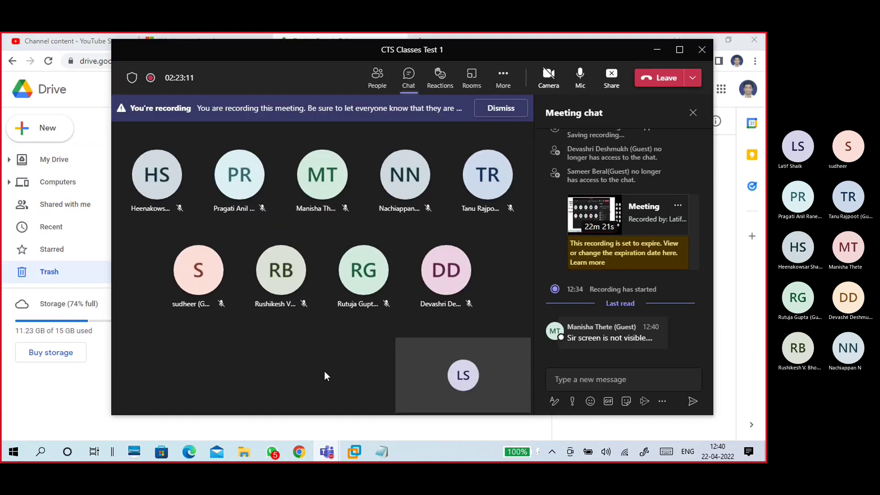
pyautogui.click(610, 79)
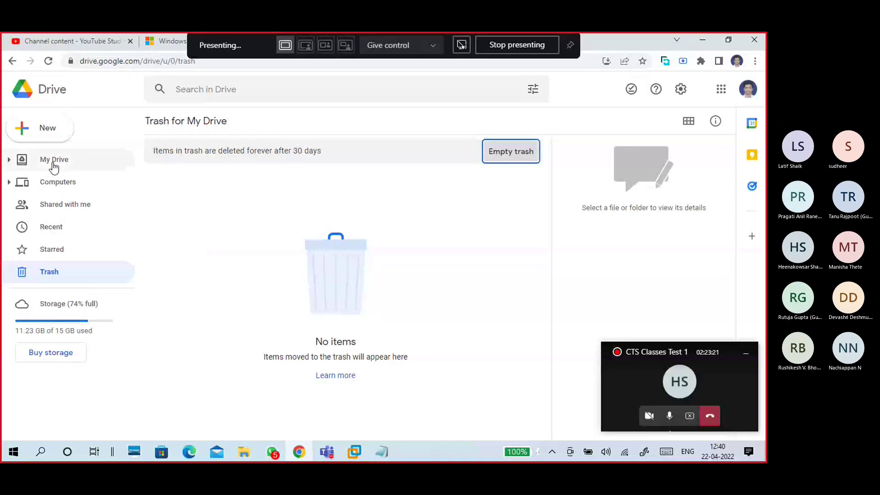
# Browse My Drive and open the Oracle folder to check its contents
pyautogui.click(53, 163)
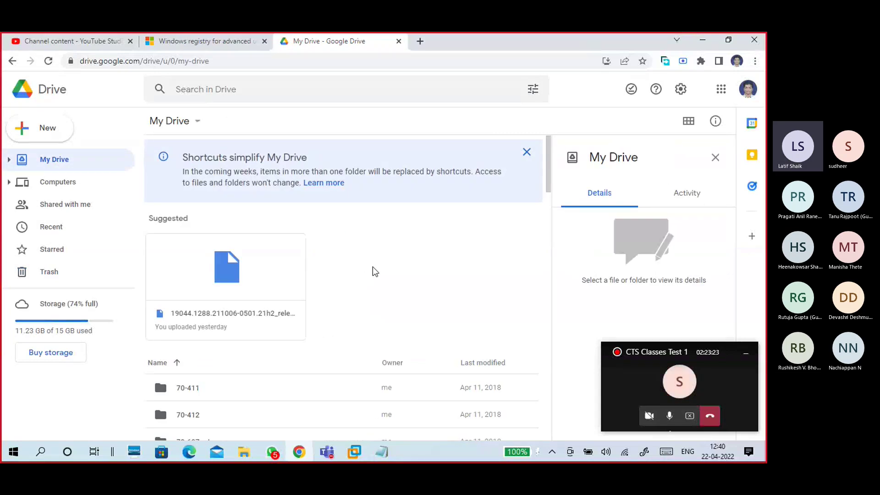
pyautogui.scroll(-8, 285, 314)
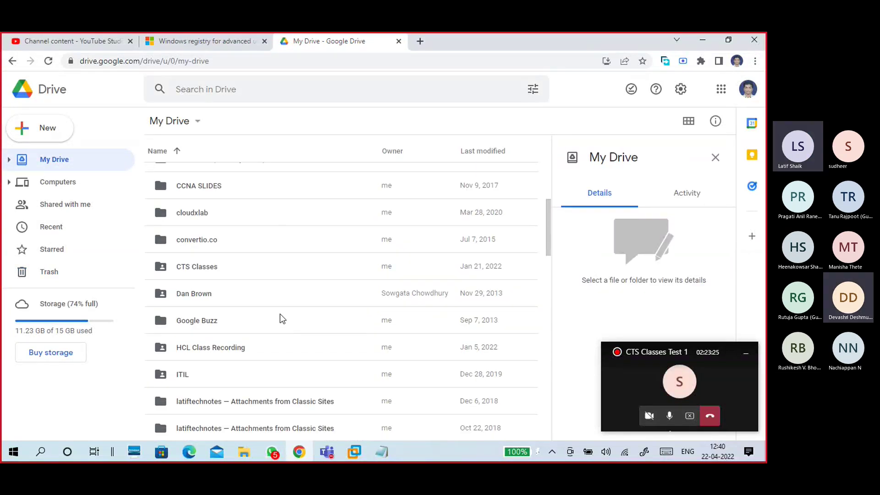
pyautogui.scroll(-3, 262, 330)
pyautogui.scroll(-3, 261, 330)
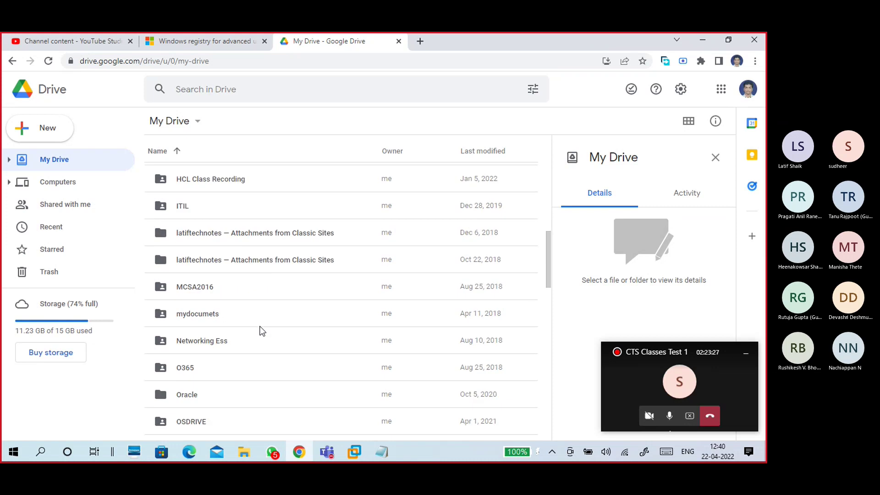
pyautogui.click(195, 366)
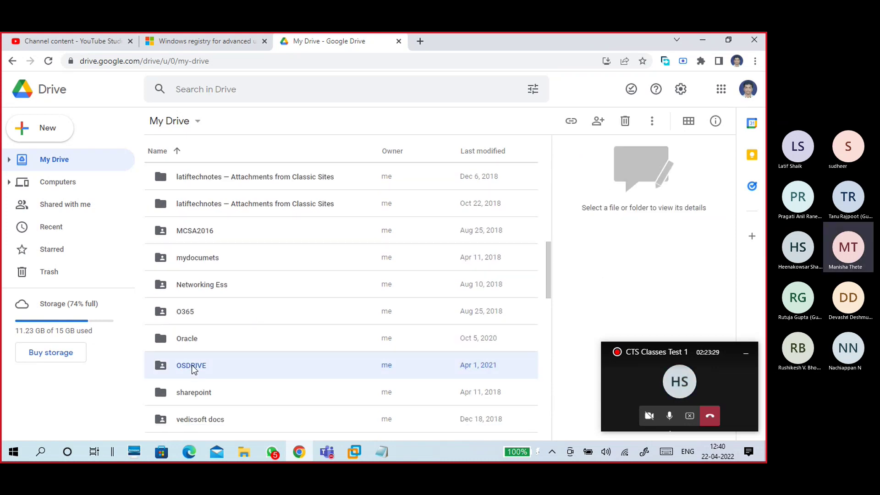
pyautogui.click(198, 339)
pyautogui.doubleClick(199, 338)
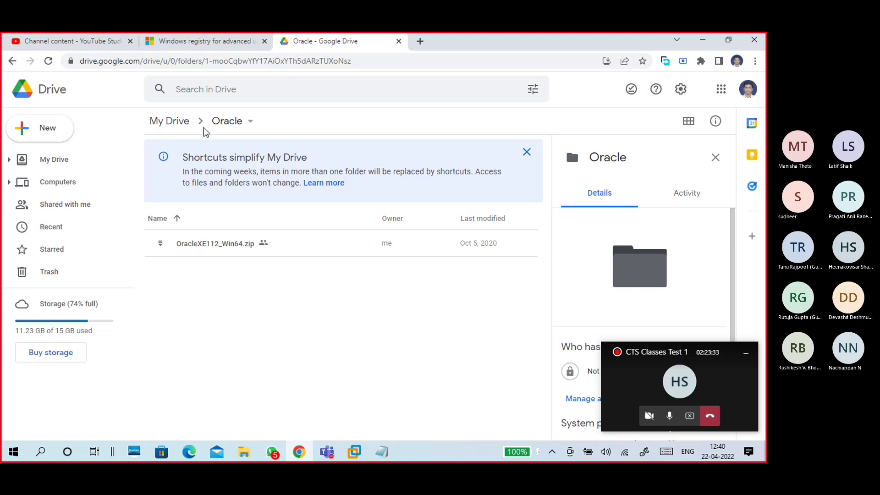
# Return to My Drive and open the OSDRIVE folder
pyautogui.click(181, 122)
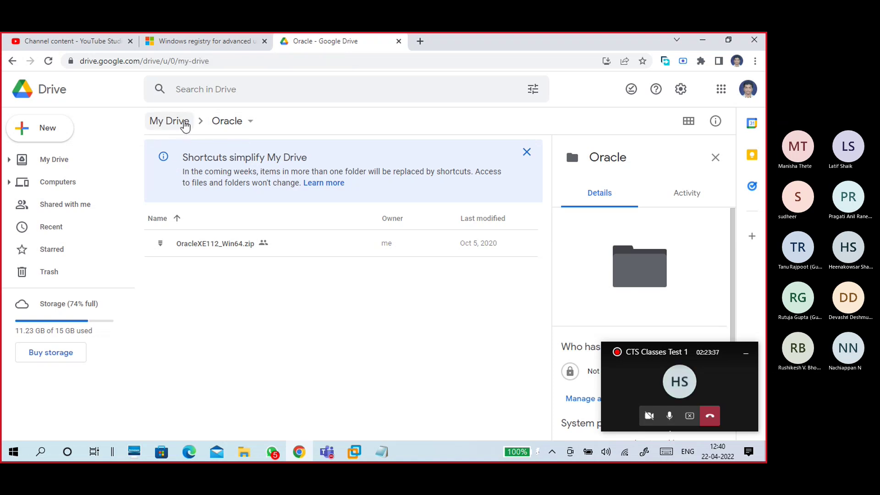
pyautogui.scroll(-10, 220, 367)
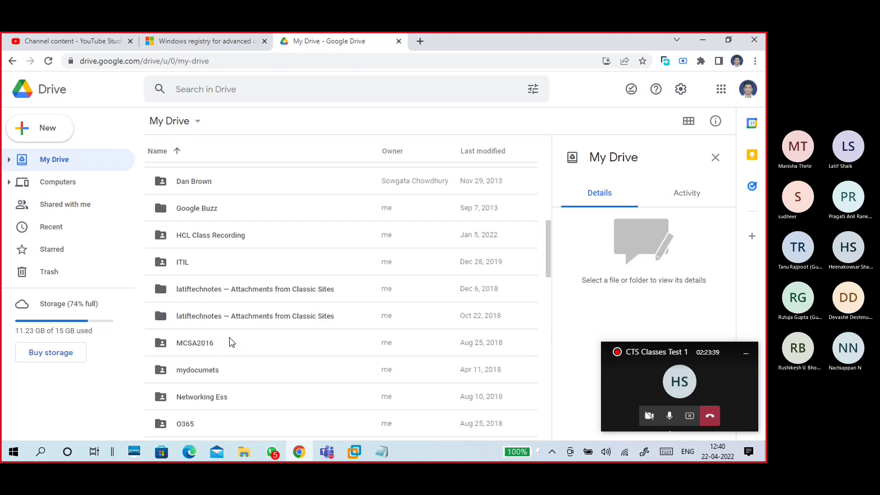
pyautogui.scroll(-2, 238, 344)
pyautogui.scroll(-1, 238, 344)
pyautogui.doubleClick(210, 318)
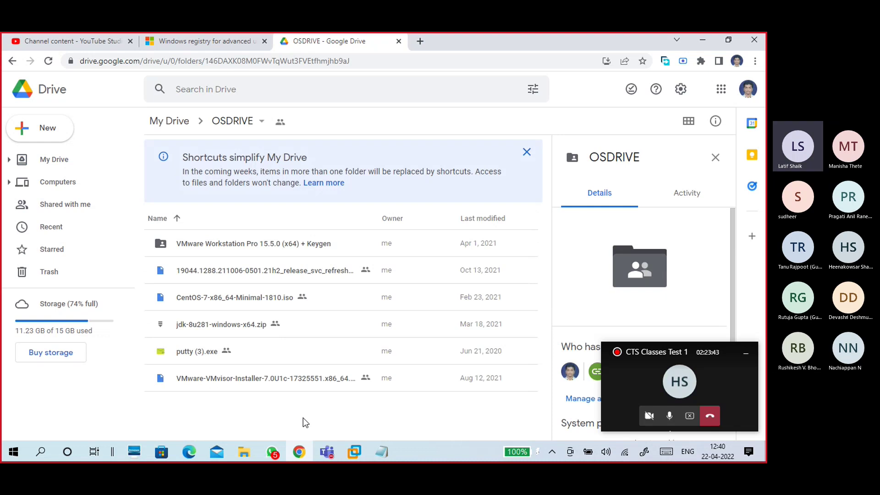
# Upload 17763.737.190906-2324.rs5_release_svc_refresh_SERVER_EVAL_x64FRE_en-us_1.iso from the local OSFOLDER to OSDRIVE, and minimize the floating meeting window
pyautogui.click(241, 456)
pyautogui.moveTo(242, 455)
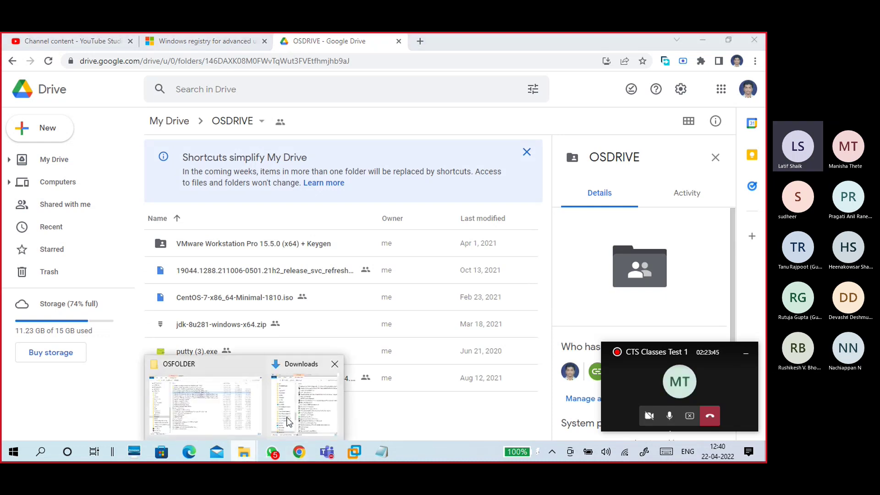
pyautogui.click(235, 416)
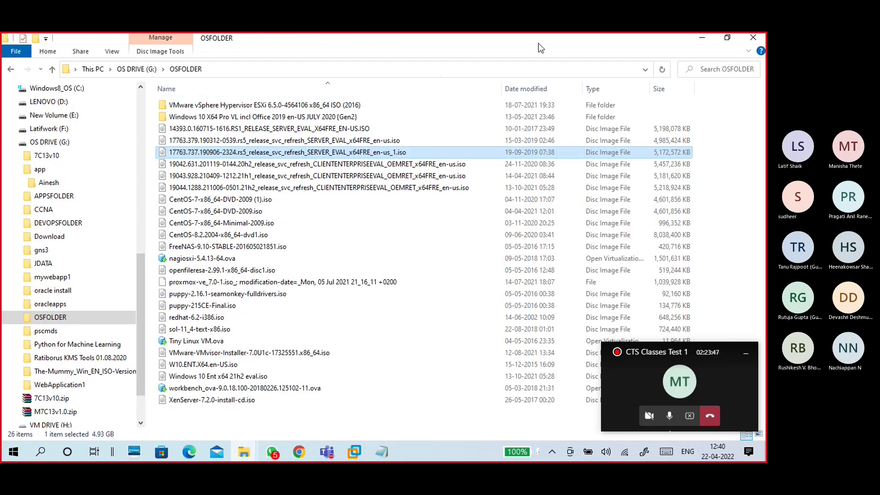
pyautogui.click(727, 38)
pyautogui.moveTo(570, 203); pyautogui.dragTo(183, 409)
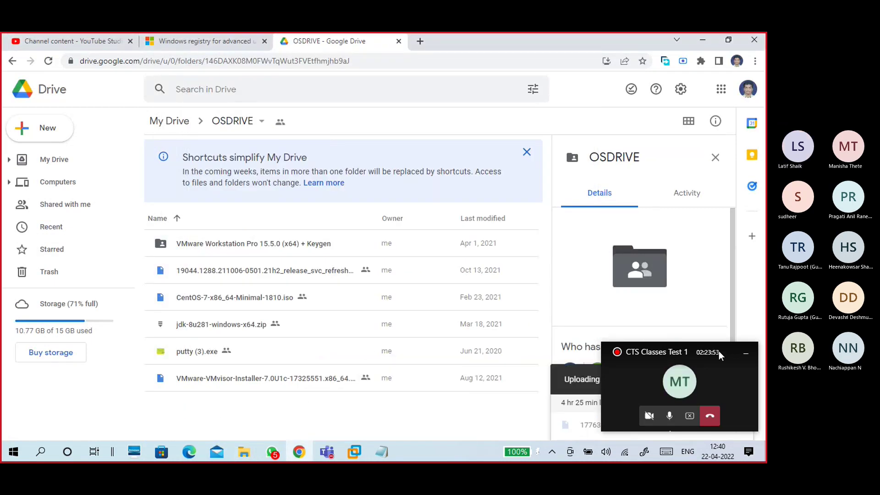
pyautogui.click(746, 353)
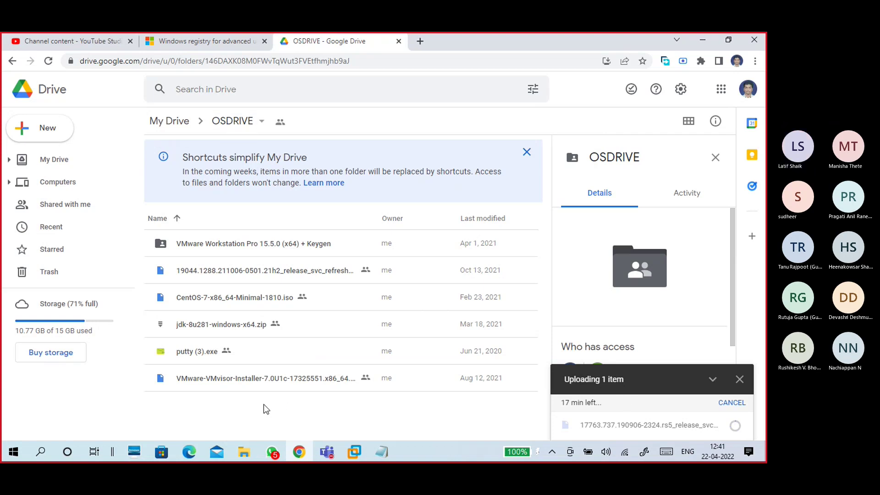
# Remove CentOS-7-x86_64-Minimal-1810.iso from the OSDRIVE folder
pyautogui.click(286, 247)
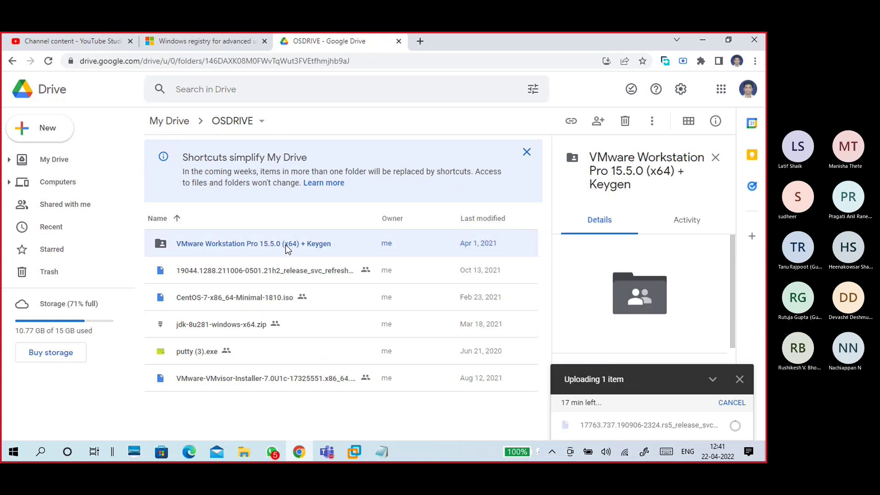
pyautogui.click(289, 272)
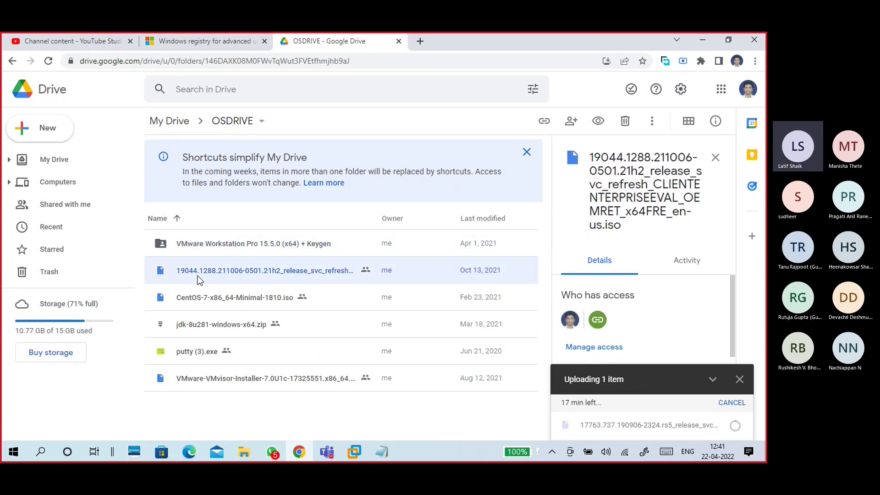
pyautogui.click(241, 303)
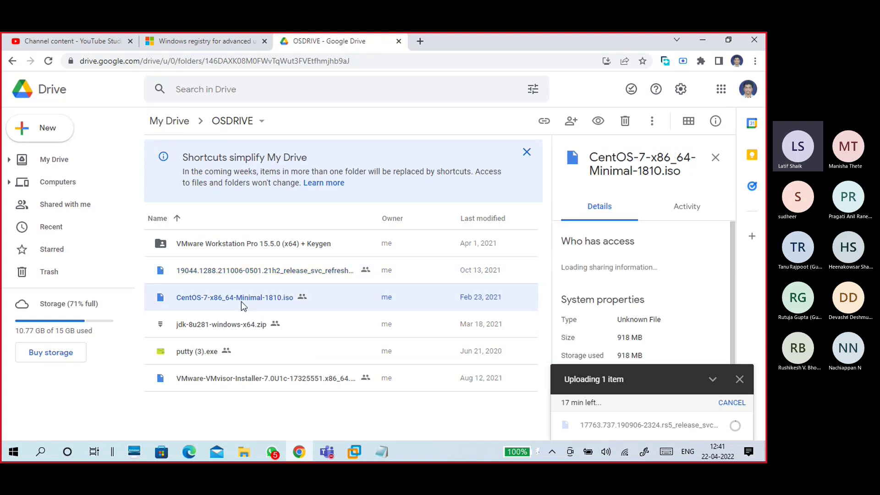
pyautogui.rightClick(242, 305)
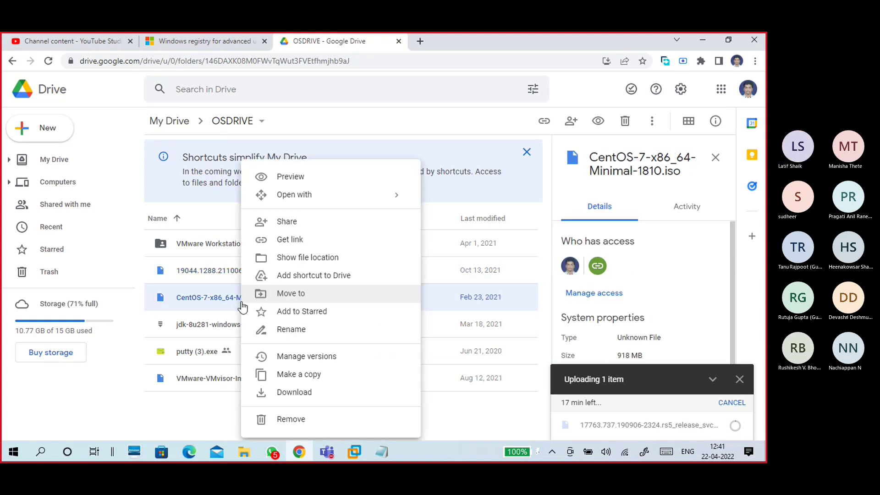
pyautogui.click(219, 300)
pyautogui.rightClick(218, 301)
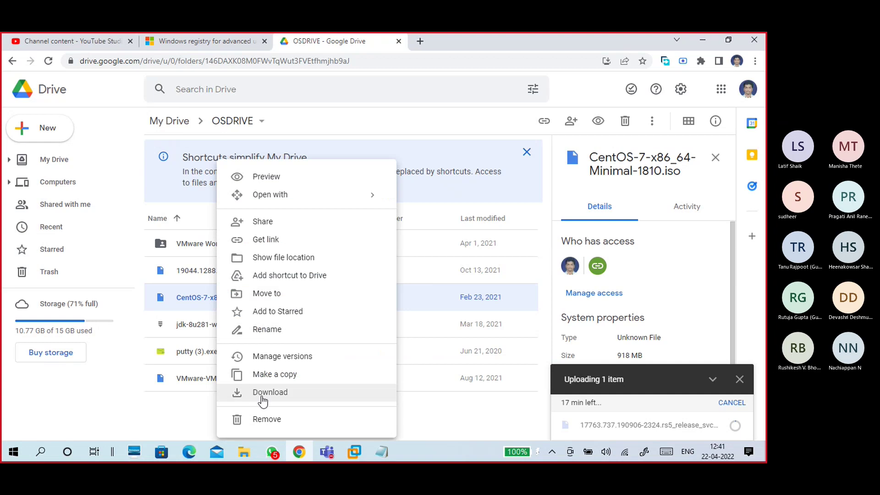
pyautogui.click(270, 422)
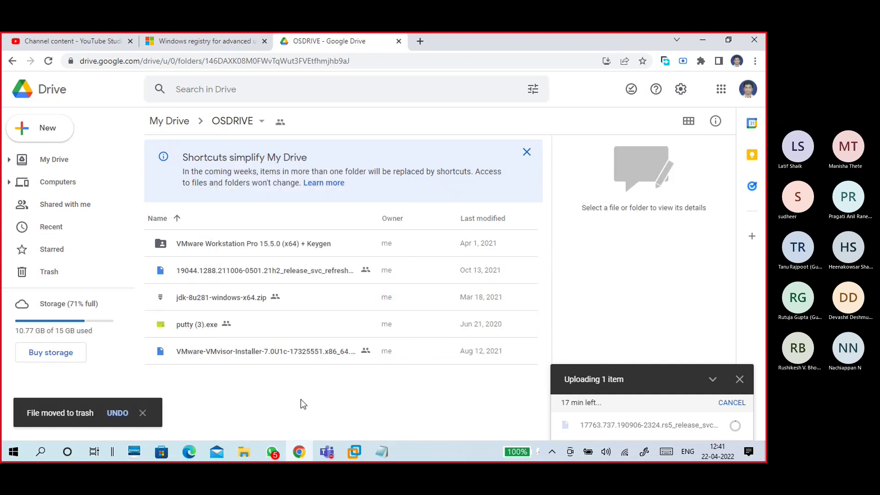
# Empty the Google Drive trash to permanently delete the CentOS ISO
pyautogui.click(47, 271)
pyautogui.click(460, 246)
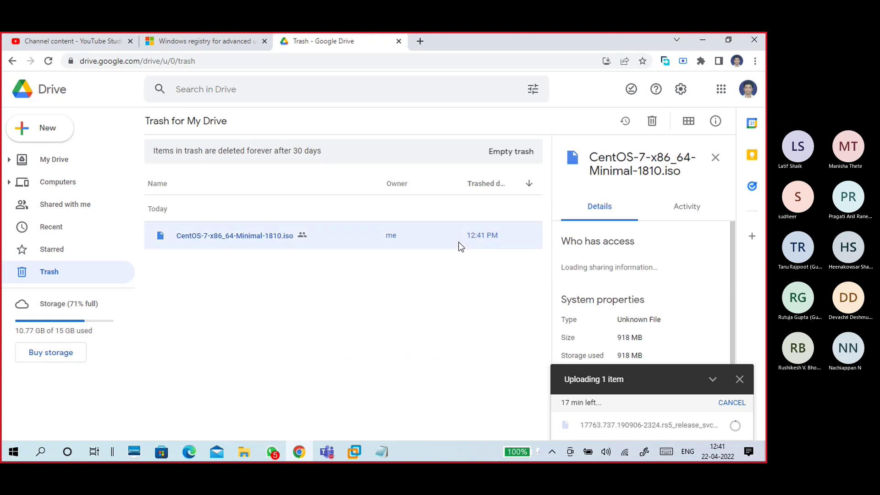
pyautogui.click(508, 151)
pyautogui.click(486, 285)
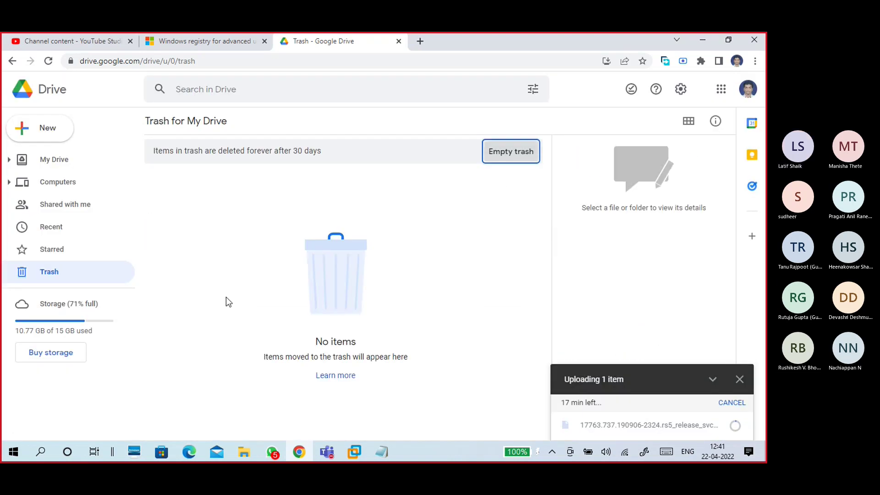
# Go back to My Drive and reopen the OSDRIVE folder, keeping the running upload active
pyautogui.click(65, 165)
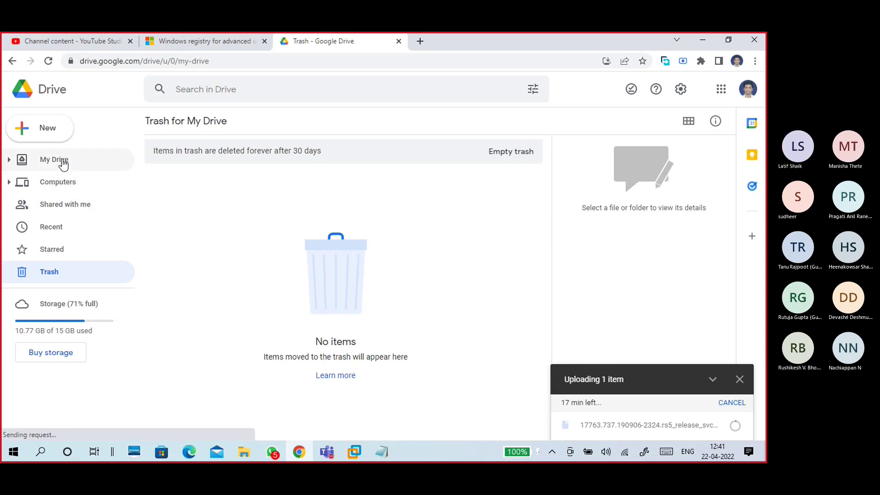
pyautogui.scroll(-5, 281, 342)
pyautogui.click(48, 61)
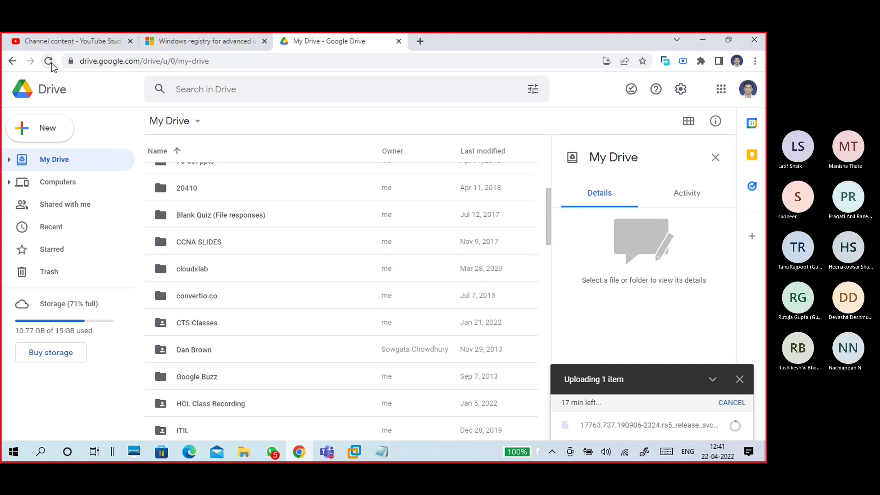
pyautogui.click(492, 128)
pyautogui.scroll(-4, 255, 345)
pyautogui.scroll(-2, 233, 350)
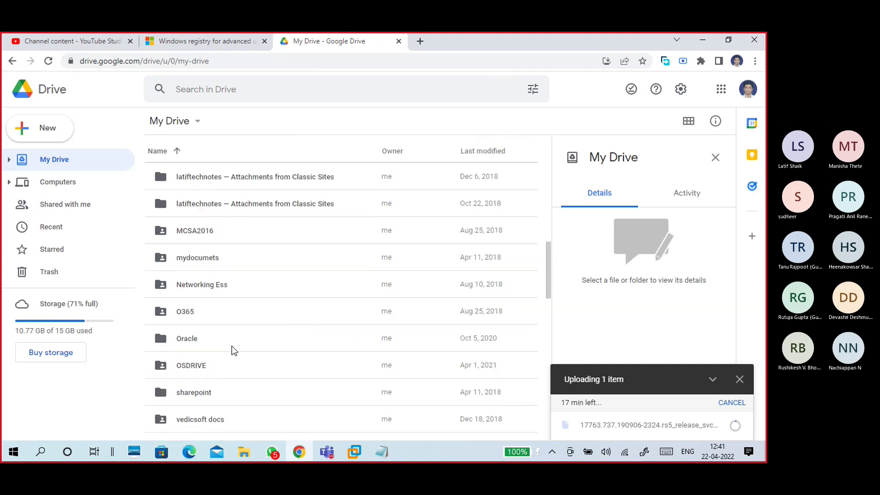
pyautogui.scroll(-3, 228, 343)
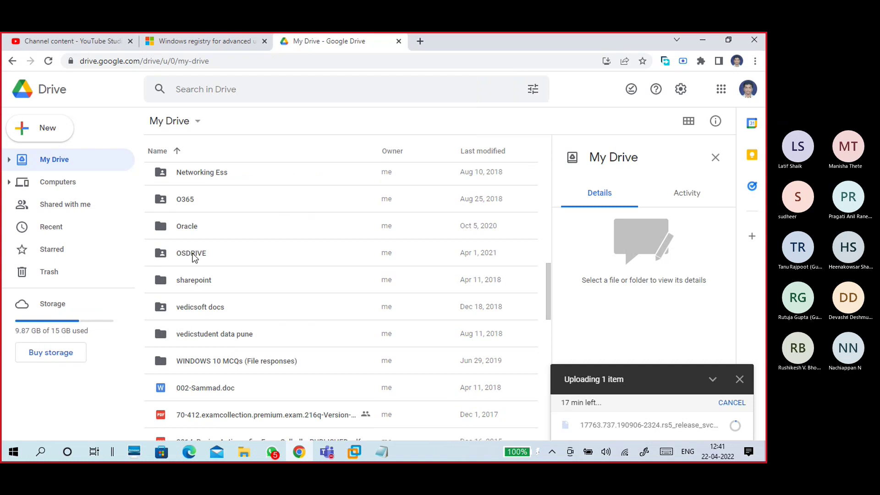
pyautogui.doubleClick(193, 254)
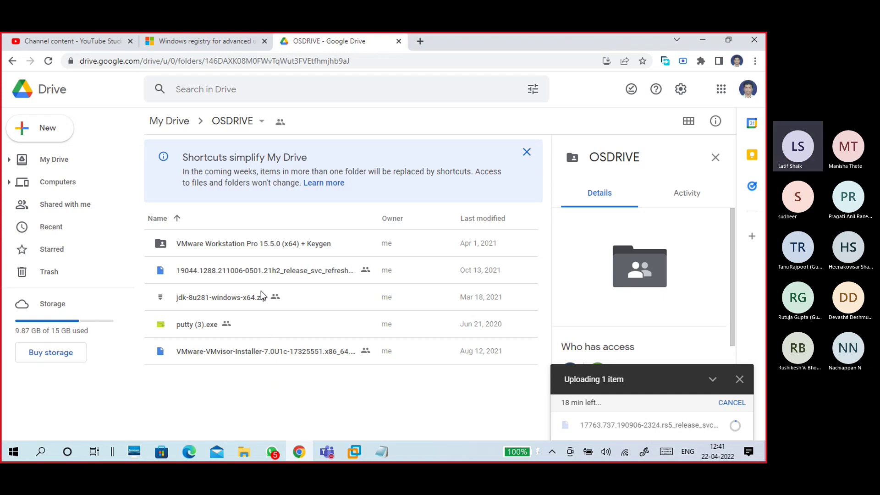
pyautogui.click(311, 274)
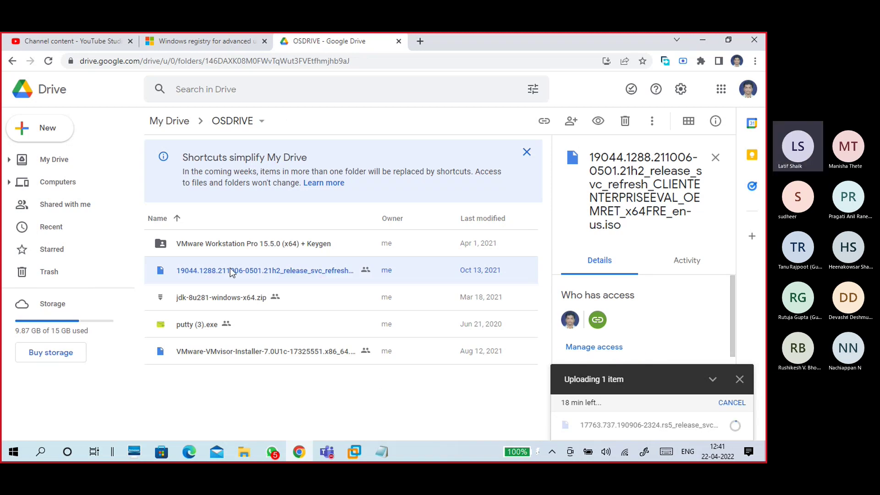
pyautogui.click(258, 122)
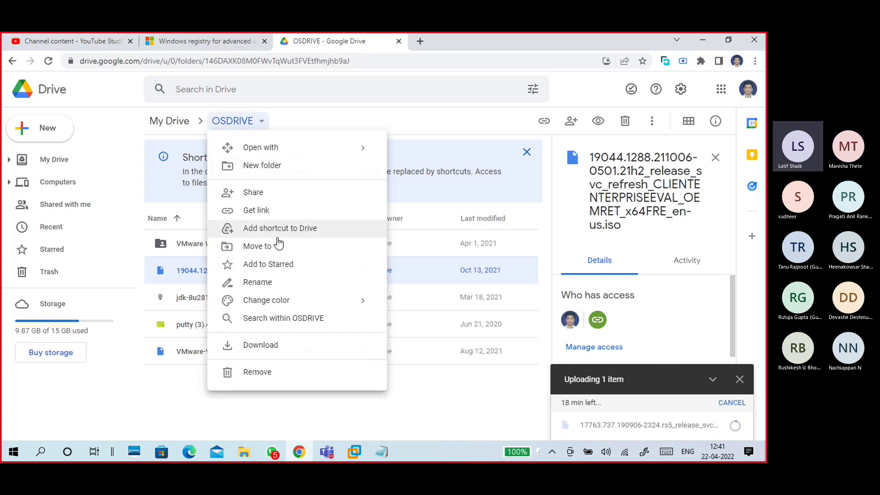
pyautogui.click(420, 408)
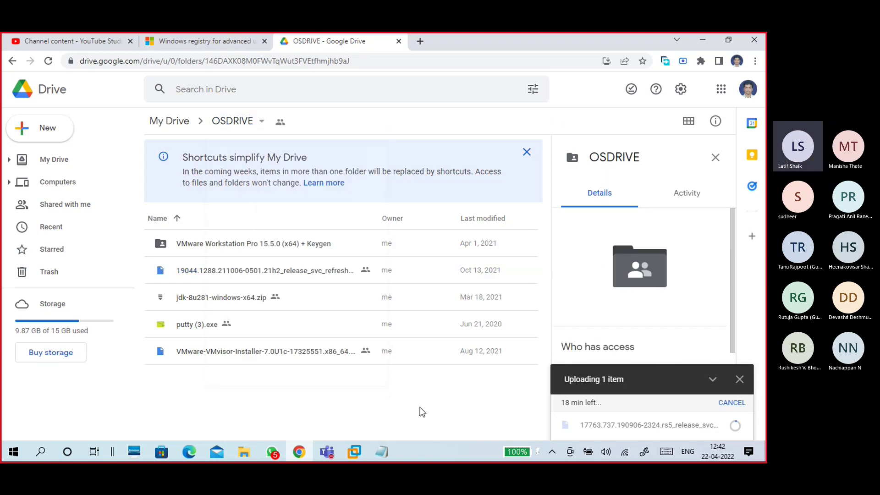
# Switch to the 22-04 win10.txt notes in Notepad, minimizing the browser and File Explorer windows
pyautogui.click(701, 42)
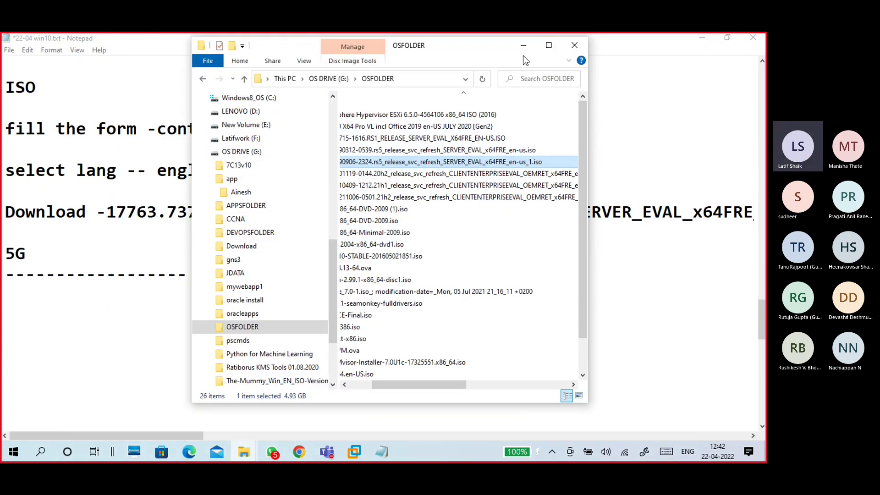
pyautogui.click(550, 46)
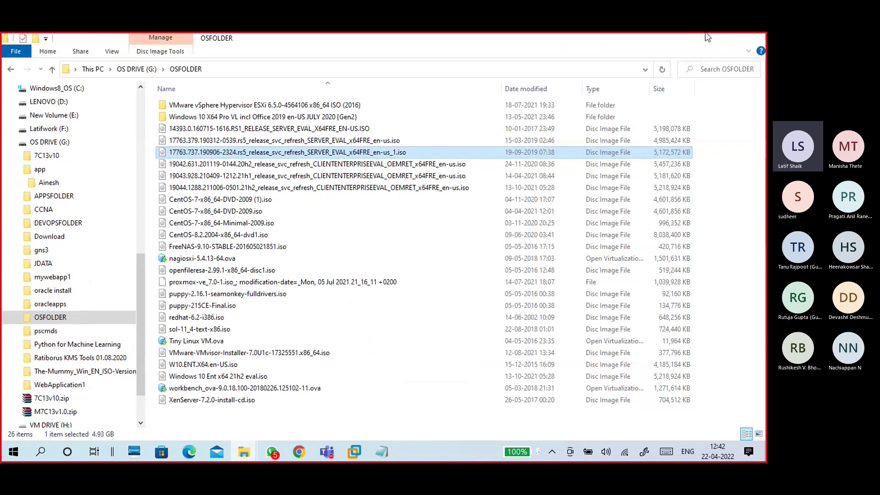
pyautogui.click(702, 39)
pyautogui.scroll(-2, 127, 304)
# Add the line "Create a VM for Windows server 2019 in Vmware" below the dashed line in the notes
pyautogui.click(98, 189)
pyautogui.click(96, 167)
pyautogui.write('Create ')
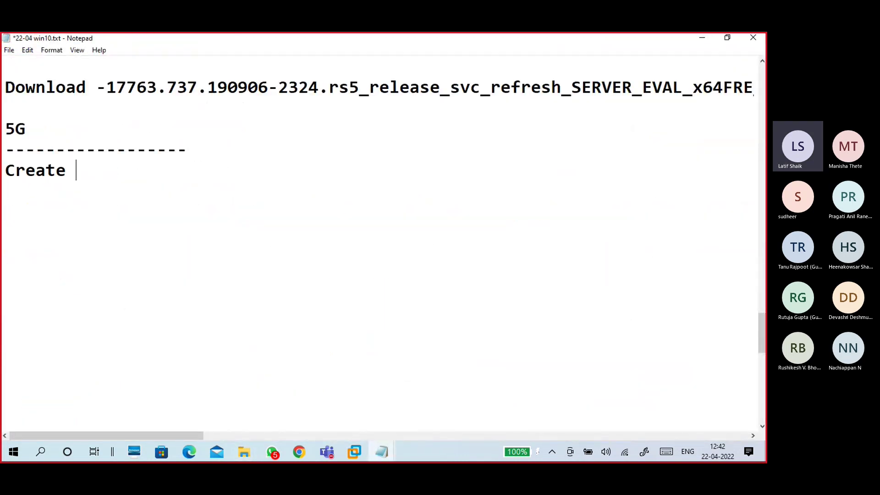
pyautogui.write('a VM')
pyautogui.write('Wino')
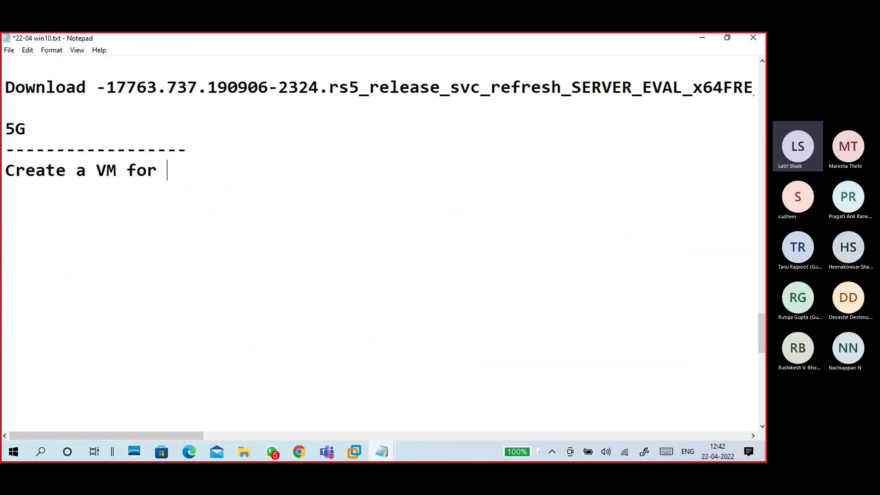
pyautogui.press('BackSpace')
pyautogui.write('dows')
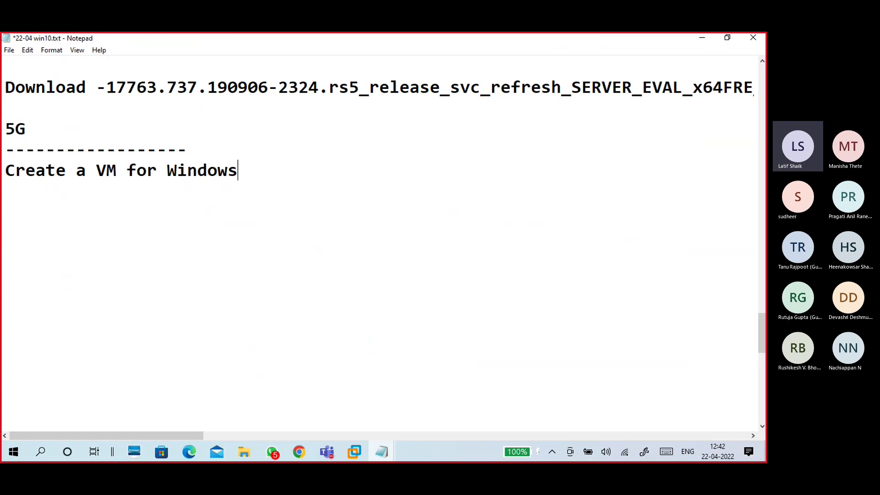
pyautogui.write(' server 2019 ')
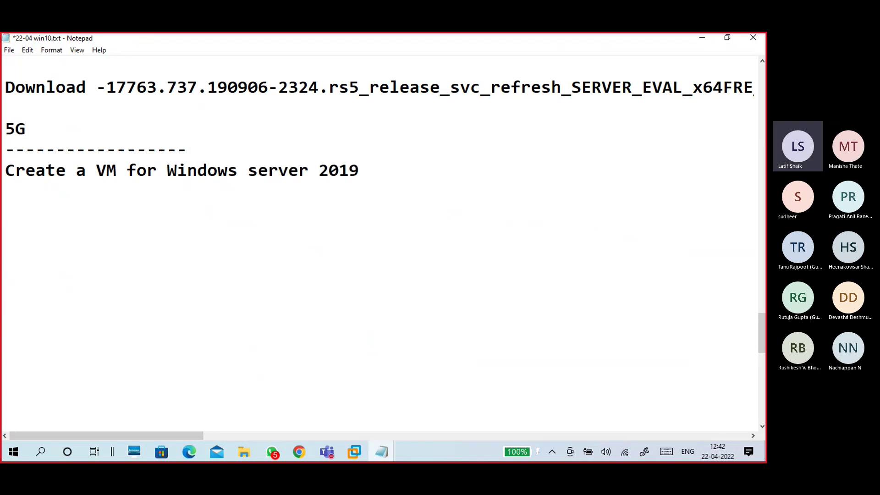
pyautogui.write('in Vmware ')
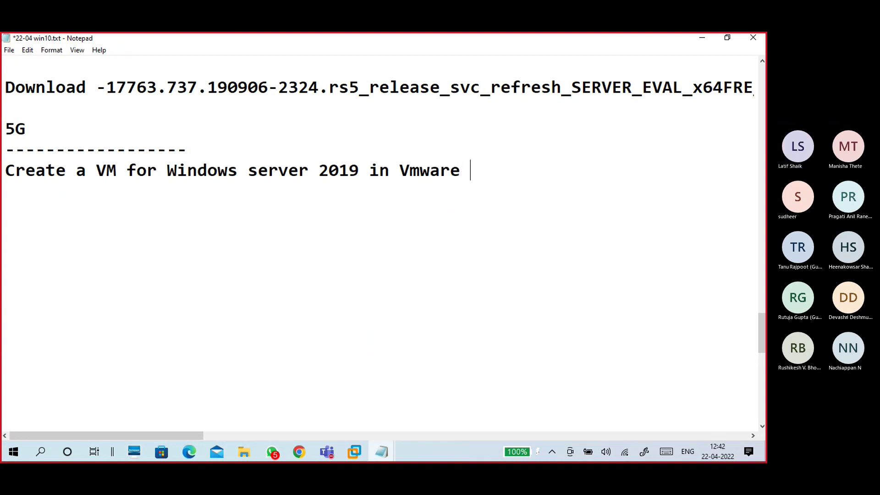
# Complete the VM creation line with the word "Workstation" and start a new paragraph below it
pyautogui.write('Work')
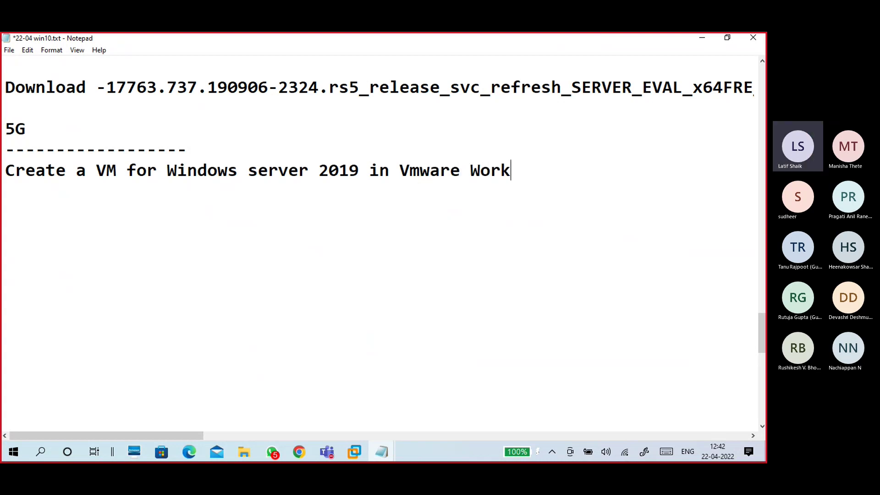
pyautogui.write('station')
pyautogui.press('Return')
pyautogui.press('Return')
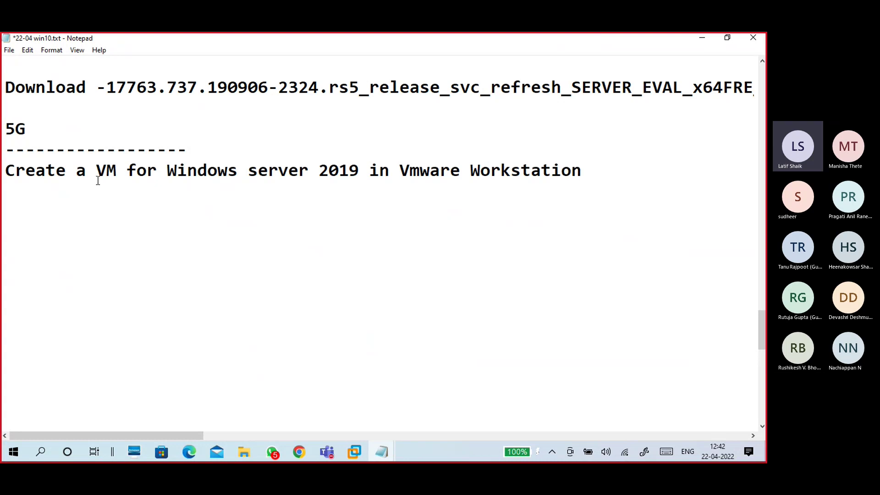
# Switch to the Downloads window in File Explorer, maximized, and go to This PC
pyautogui.click(247, 448)
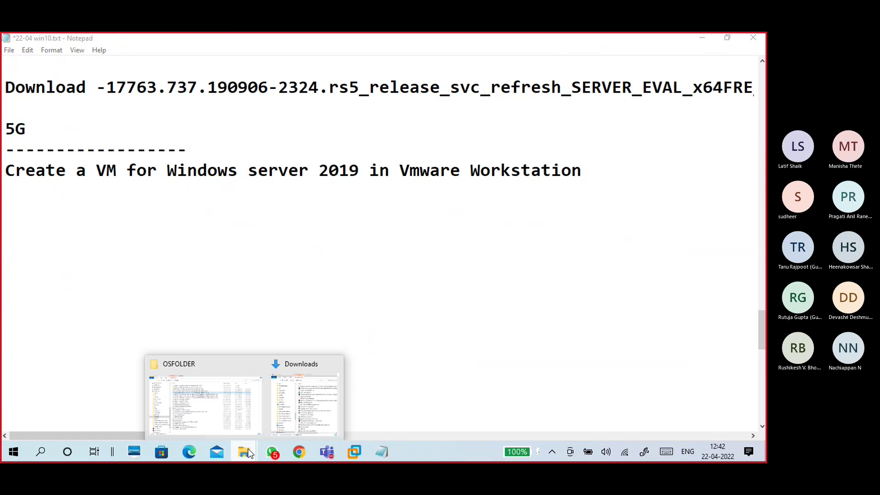
pyautogui.click(292, 411)
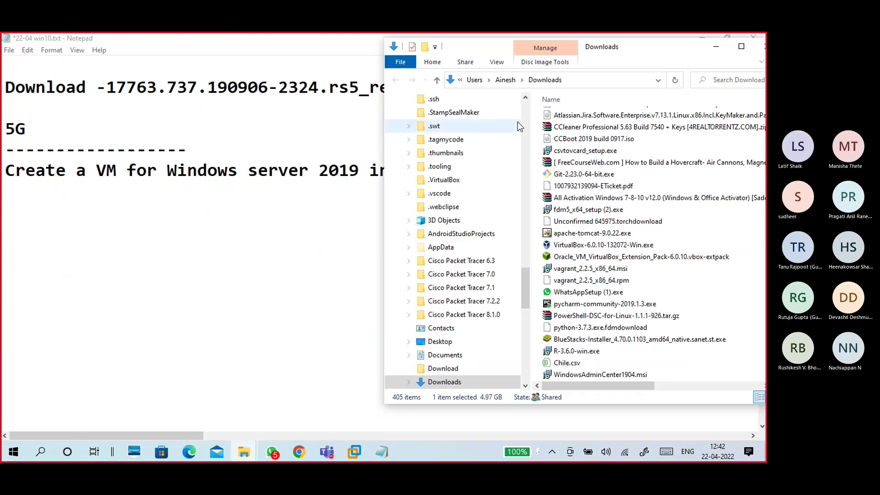
pyautogui.click(739, 45)
pyautogui.click(93, 69)
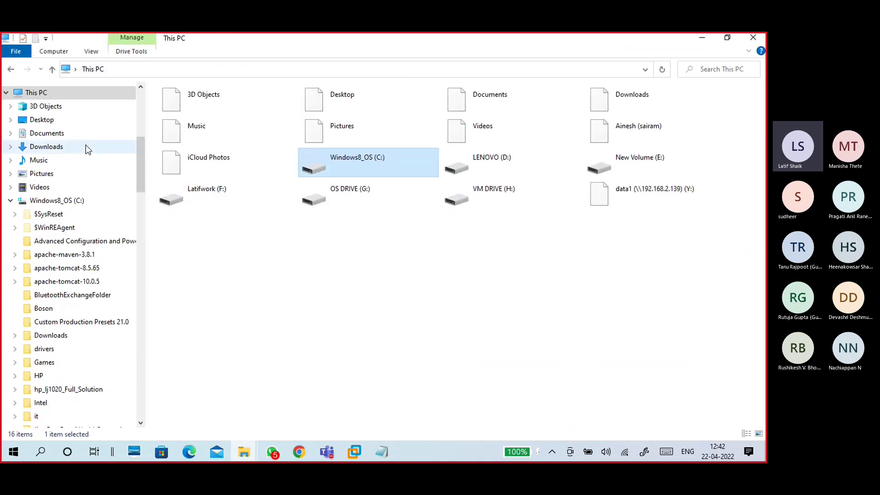
pyautogui.click(11, 202)
pyautogui.click(332, 279)
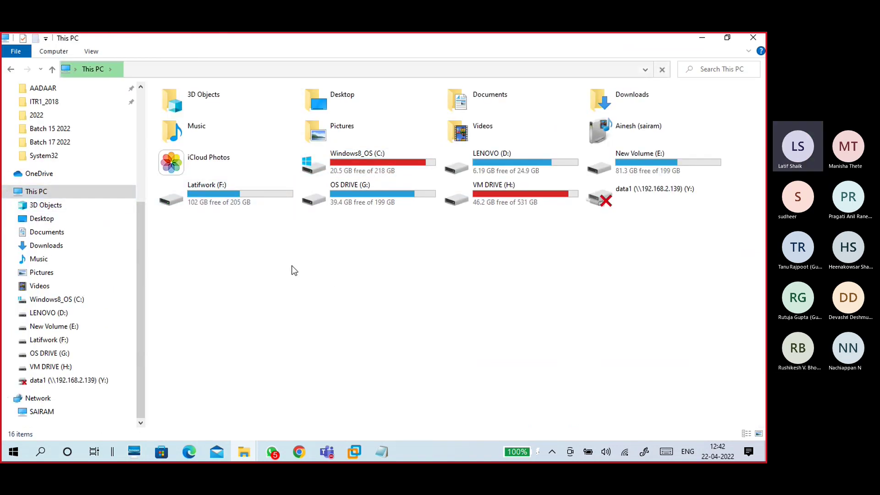
# Examine the free space on the F:, D: and VM DRIVE (H:) drives and the folders stored on H:
pyautogui.click(515, 195)
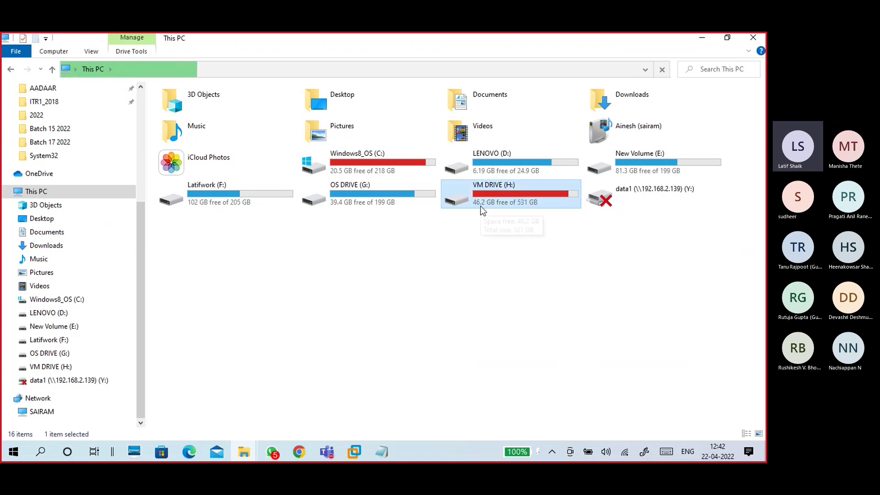
pyautogui.click(457, 256)
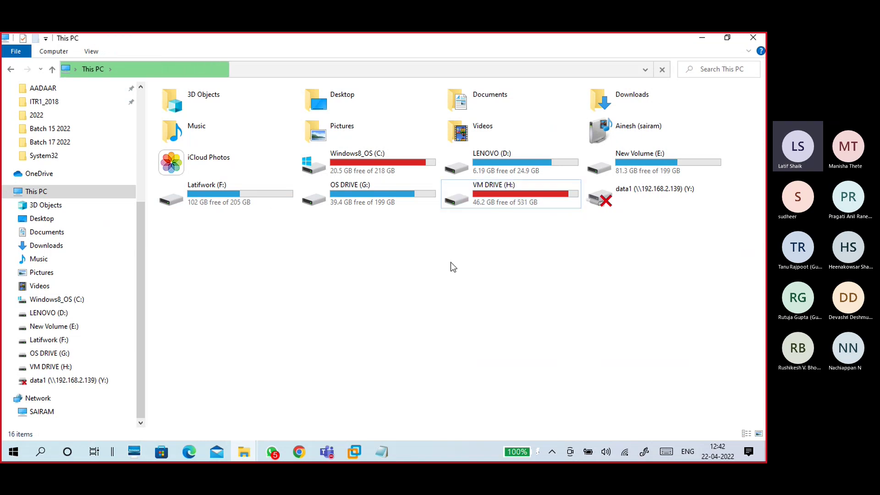
pyautogui.click(221, 202)
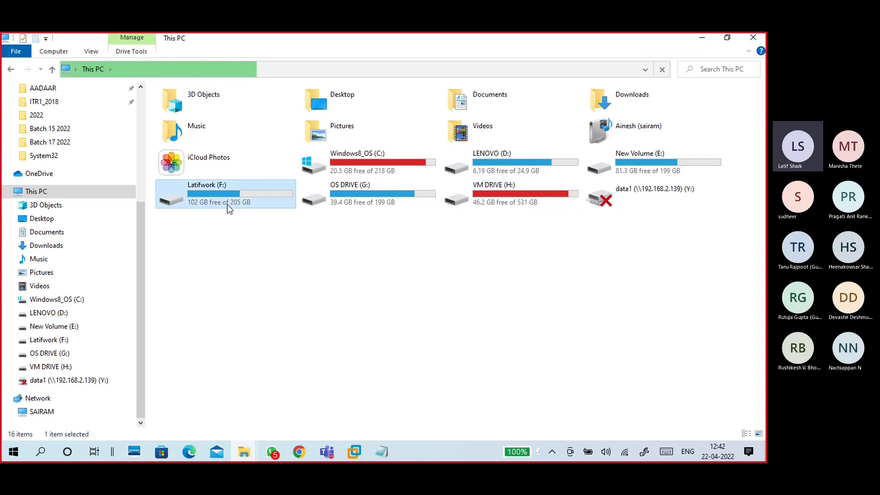
pyautogui.click(487, 235)
pyautogui.click(499, 185)
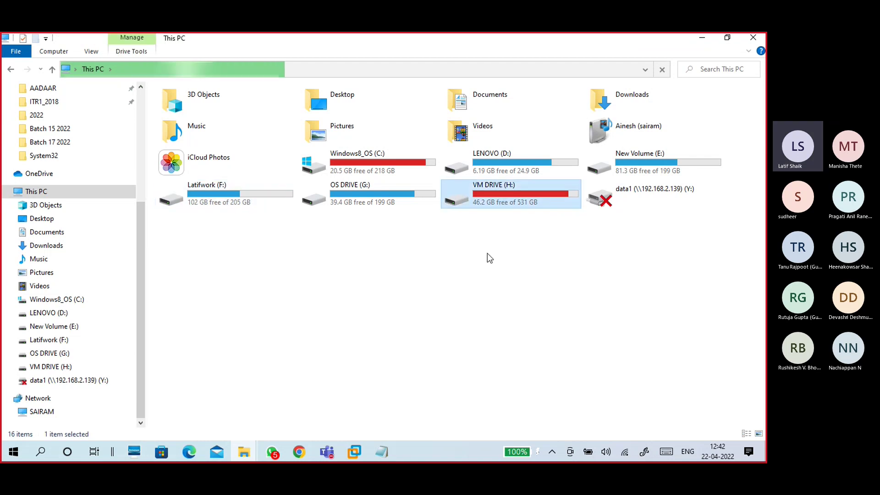
pyautogui.doubleClick(499, 201)
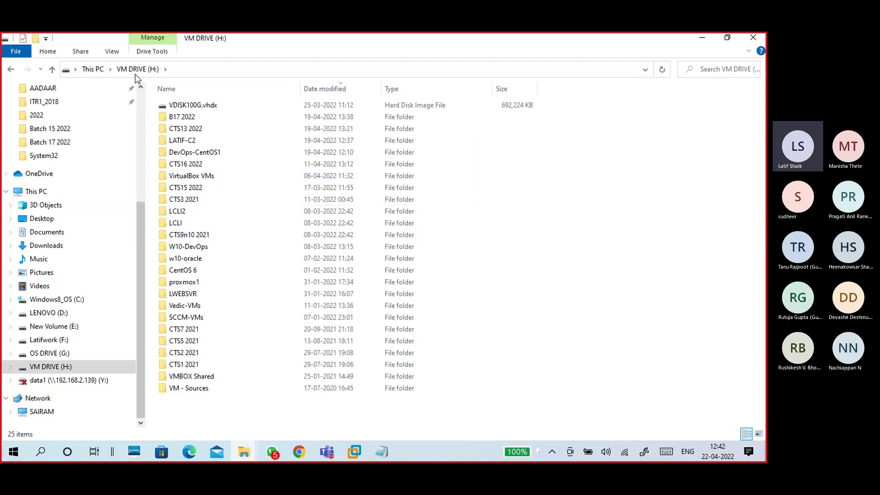
pyautogui.click(94, 69)
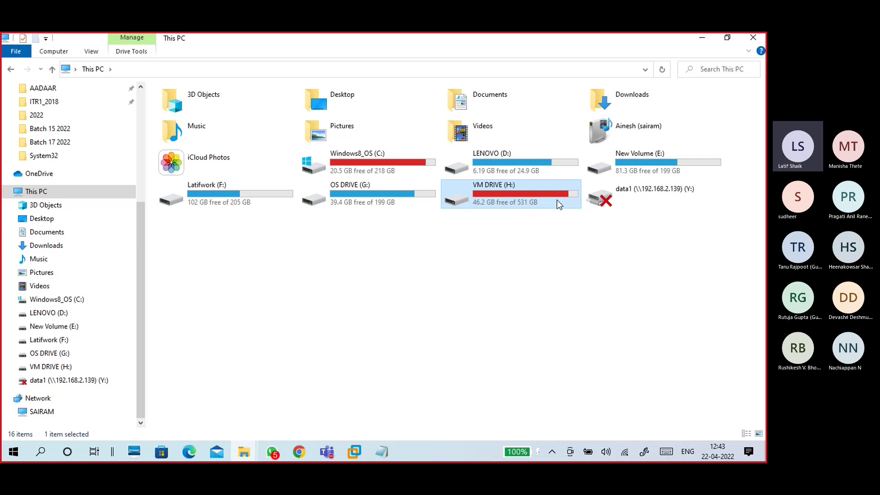
pyautogui.click(510, 162)
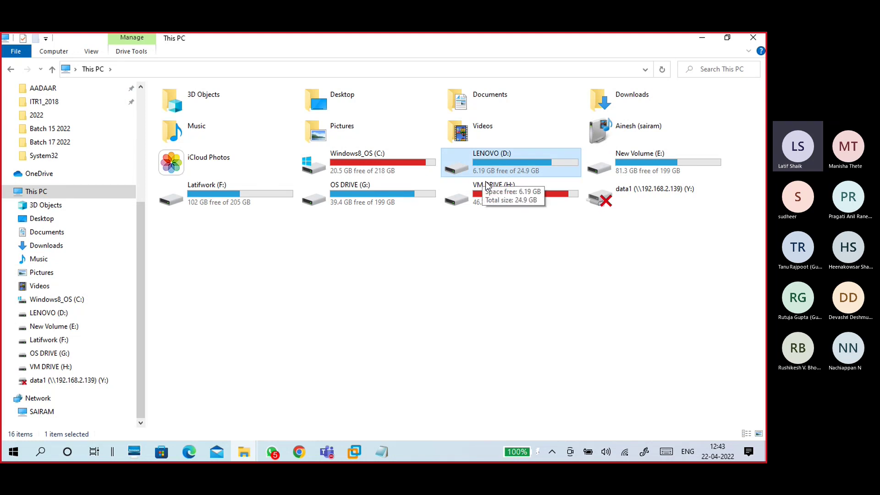
pyautogui.click(518, 203)
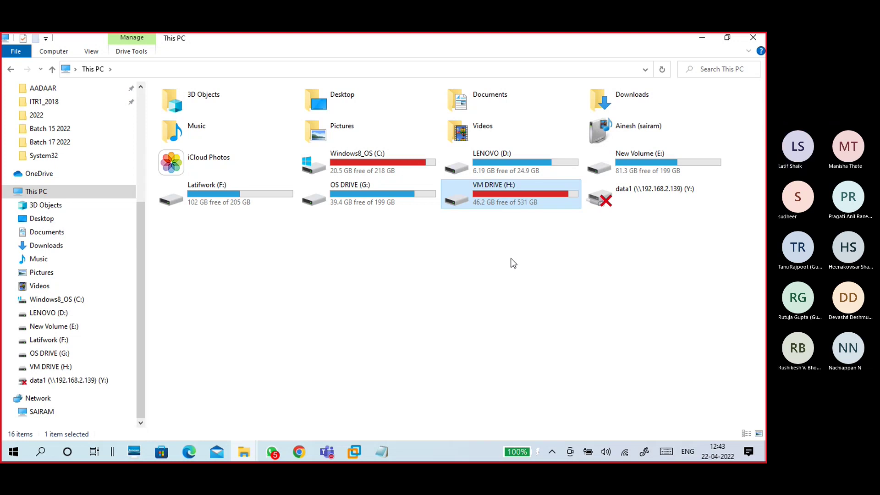
# Open the B17 2022 folder on VM DRIVE (H:)
pyautogui.doubleClick(502, 196)
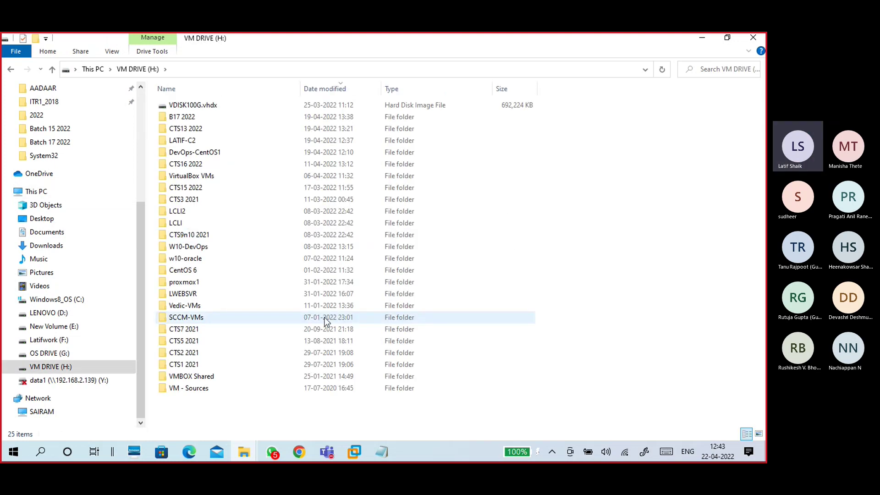
pyautogui.click(174, 120)
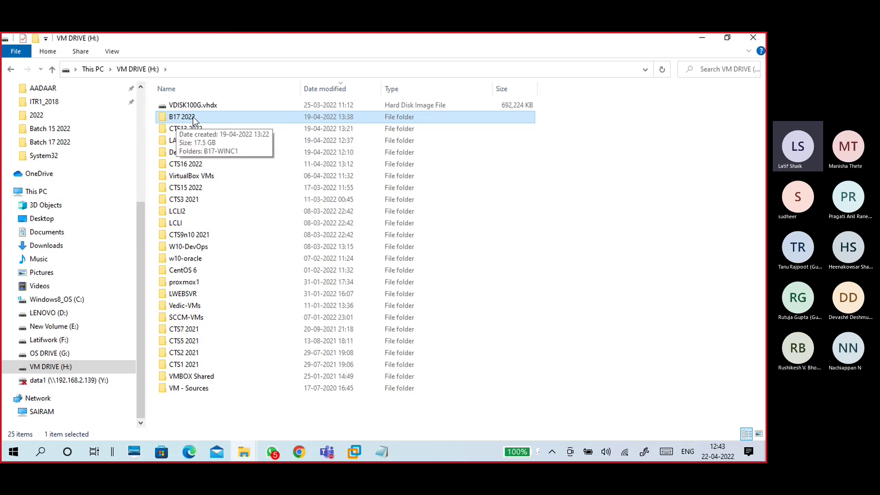
pyautogui.doubleClick(193, 116)
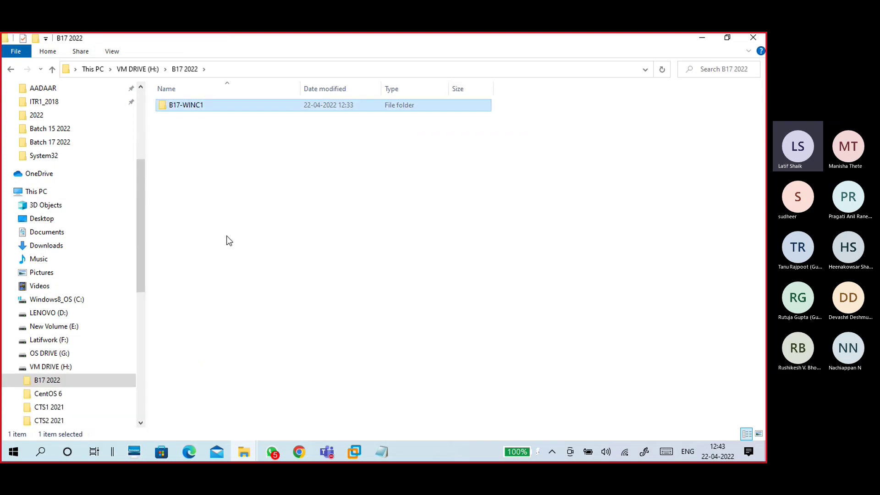
# Copy the folder path H:\B17 2022 and paste it into the Notepad notes below the VM creation line
pyautogui.click(233, 67)
pyautogui.hotkey('ctrl', 'c')
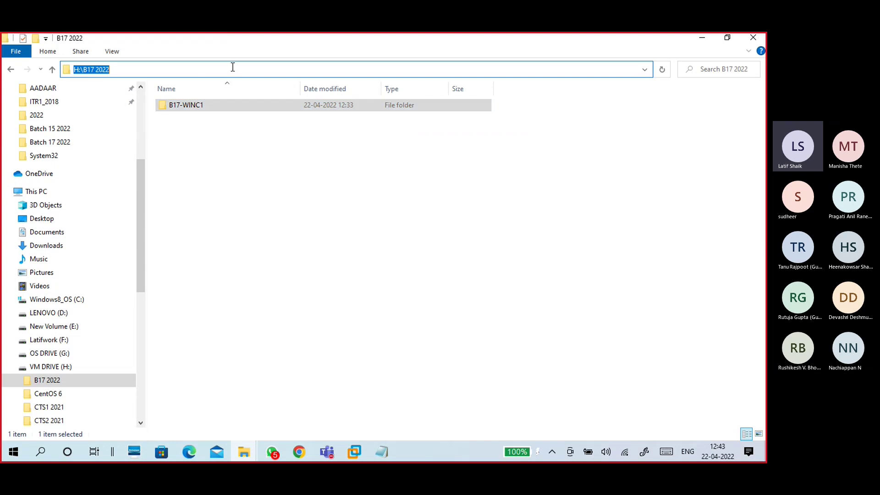
pyautogui.click(244, 190)
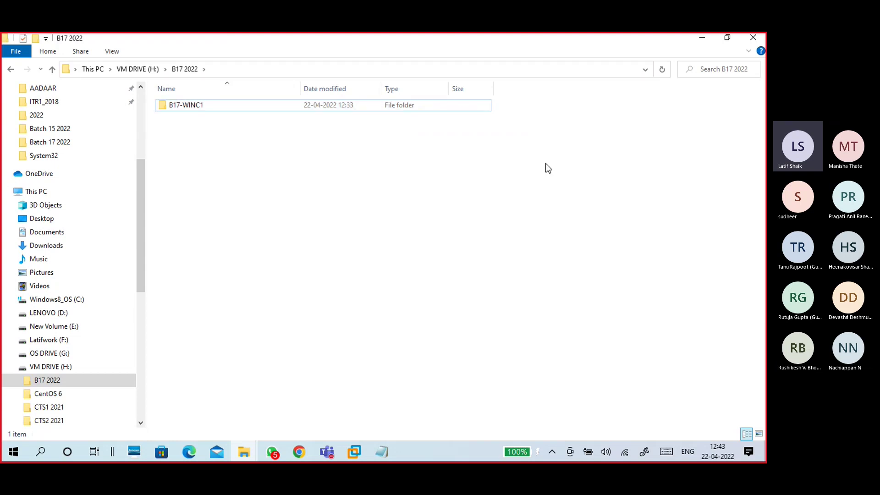
pyautogui.click(699, 41)
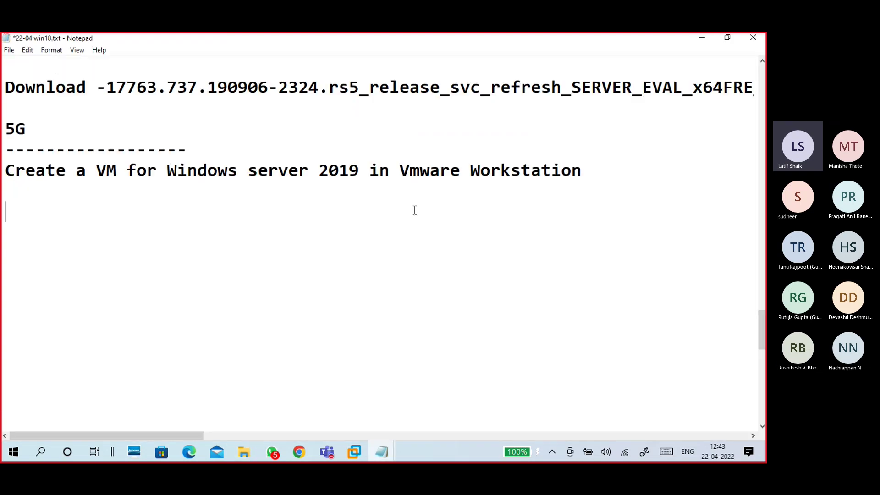
pyautogui.click(236, 211)
pyautogui.hotkey('ctrl', 'v')
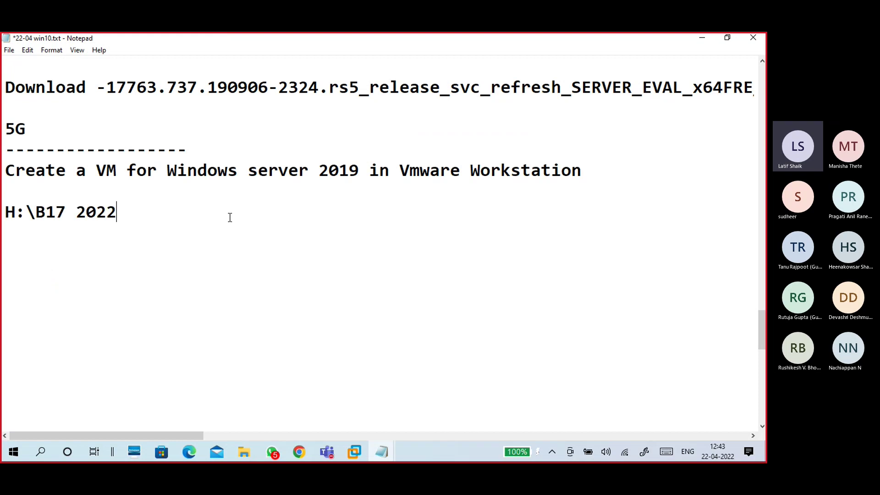
# Add the VM name B17-WINS1 on its own line, one blank line below the folder path
pyautogui.click(6, 222)
pyautogui.press('Down')
pyautogui.press('Return')
pyautogui.write('B17-WIN')
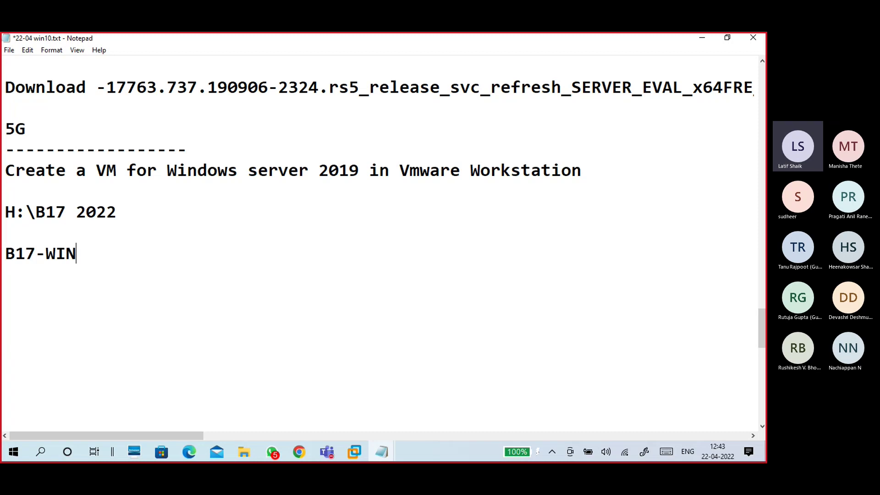
pyautogui.write('S1')
pyautogui.hotkey('shift', 'Home')
pyautogui.click(41, 283)
pyautogui.press('Left')
pyautogui.hotkey('shift', 'Home')
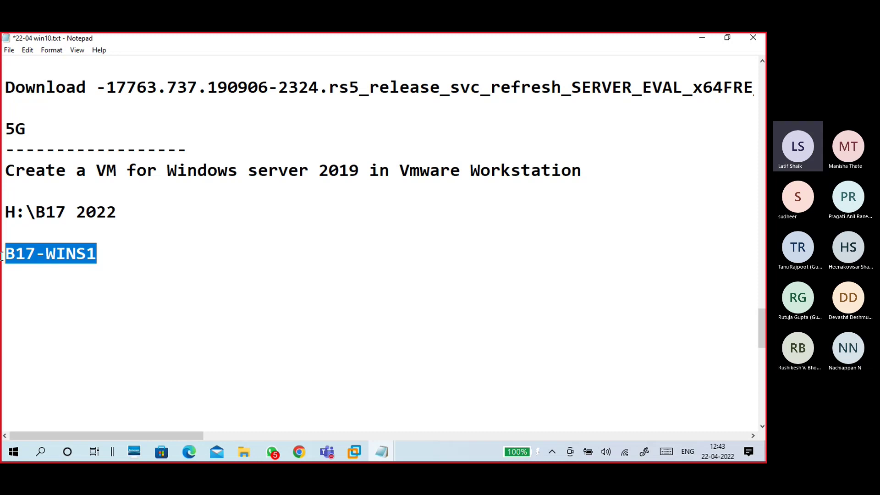
# Insert the label "VM name:" in front of B17-WINS1
pyautogui.click(6, 255)
pyautogui.write('VM name')
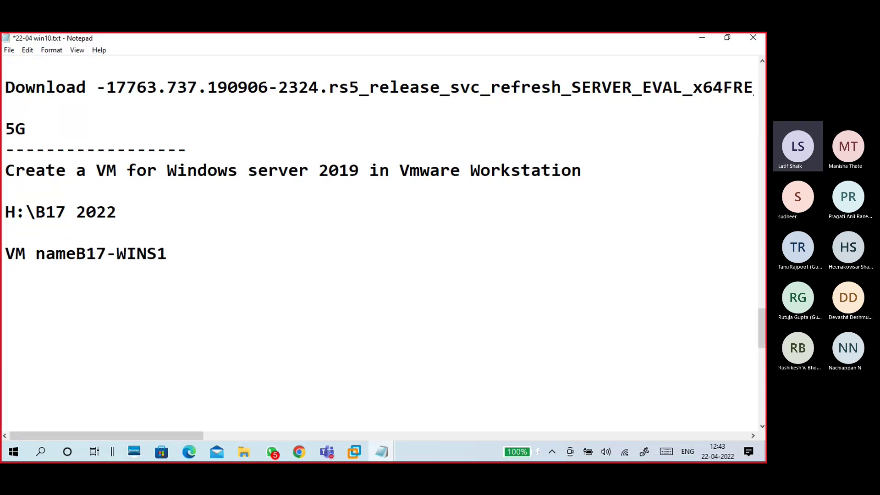
pyautogui.write(':')
pyautogui.press('Return')
pyautogui.press('BackSpace')
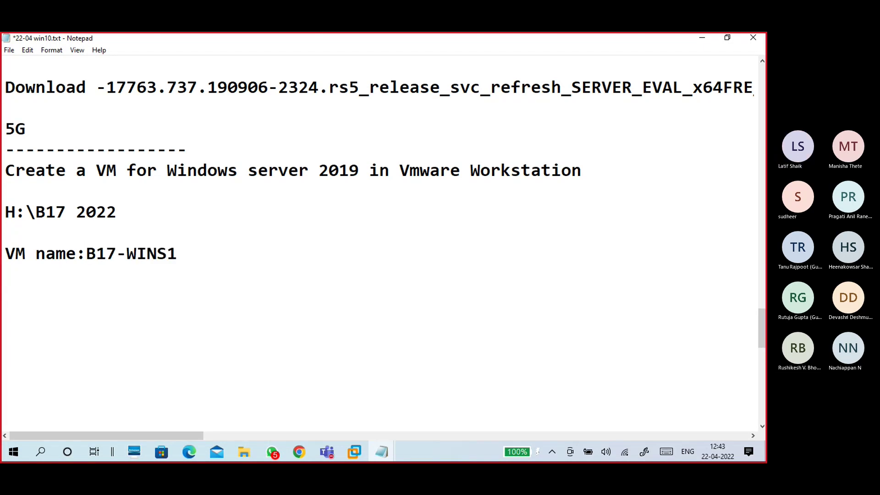
# Add a "VM Location:" line below the VM name and copy the path H:\B17 2022 into it
pyautogui.press('Down')
pyautogui.write('VM Location:')
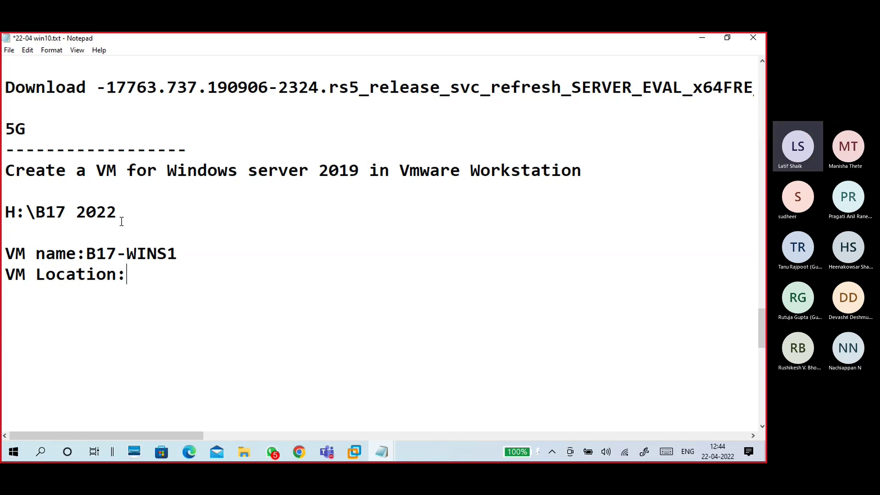
pyautogui.moveTo(121, 221); pyautogui.dragTo(2, 215)
pyautogui.hotkey('ctrl', 'c')
pyautogui.click(156, 271)
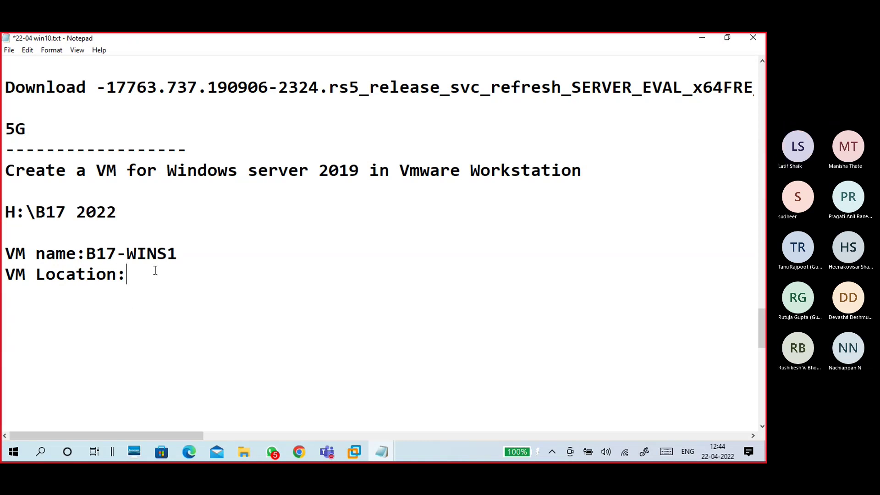
pyautogui.hotkey('ctrl', 'v')
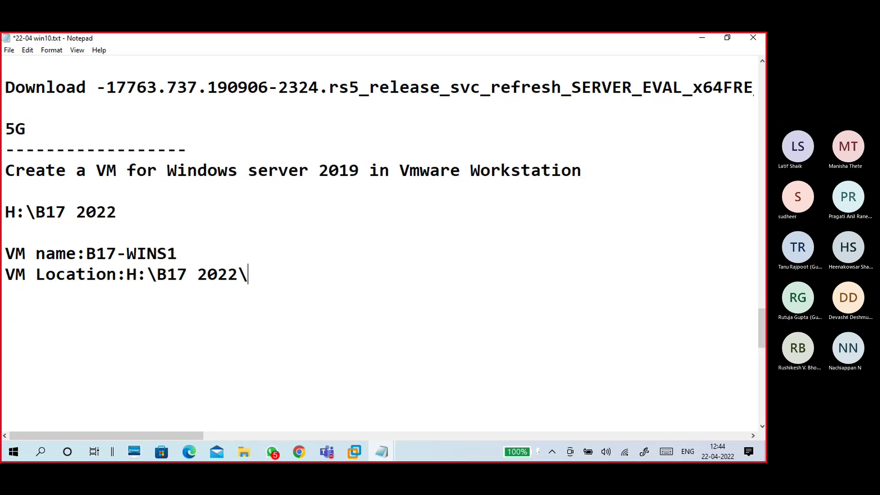
# Append a backslash and the copied VM name B17-WINS1 to the VM location path
pyautogui.write('\\')
pyautogui.moveTo(180, 253); pyautogui.dragTo(89, 253)
pyautogui.hotkey('ctrl', 'c')
pyautogui.click(283, 274)
pyautogui.hotkey('ctrl', 'v')
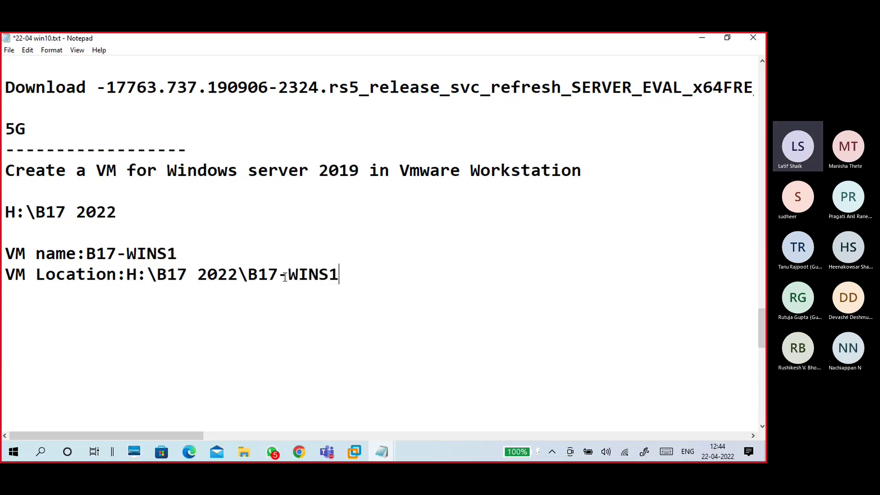
# Add the heading "Minimum requiremnet" one blank line below the VM location
pyautogui.press('Return')
pyautogui.press('Return')
pyautogui.write('Minimum re')
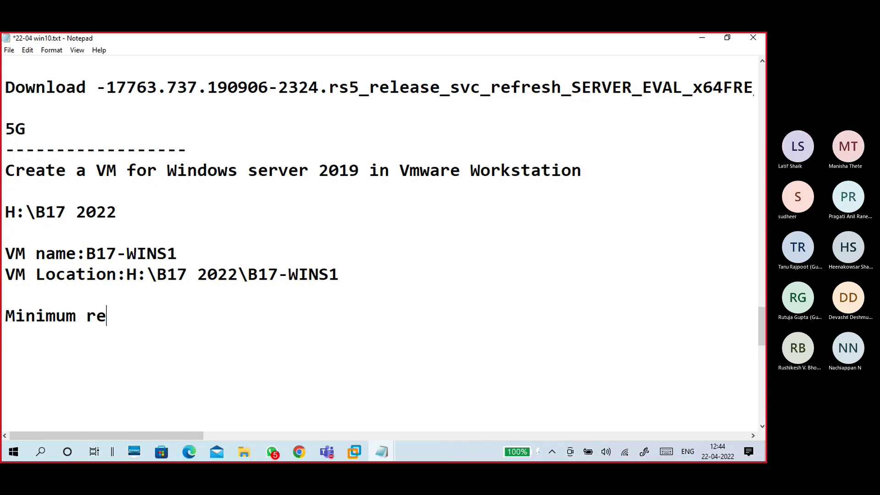
pyautogui.write('quiremnet')
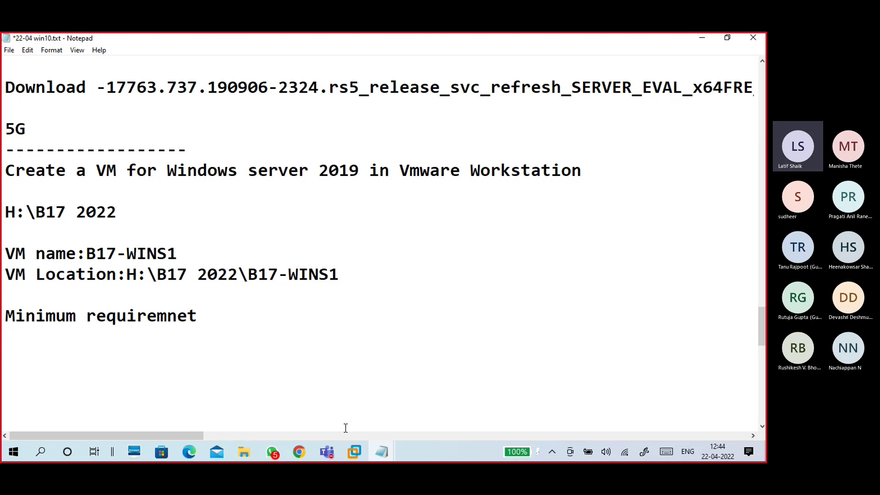
# Check the ISO upload progress in the Google Drive tab in Chrome, and return to the Notepad notes
pyautogui.click(300, 451)
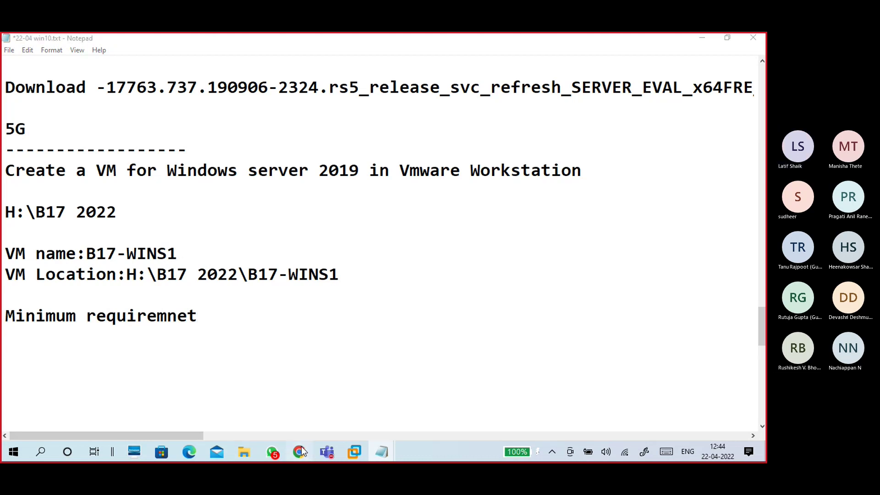
pyautogui.click(233, 44)
pyautogui.click(330, 41)
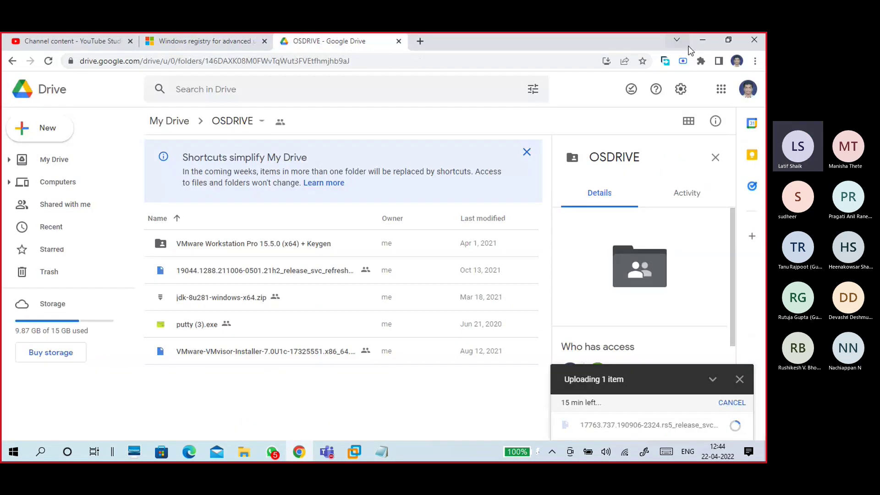
pyautogui.hotkey('alt', 'Tab')
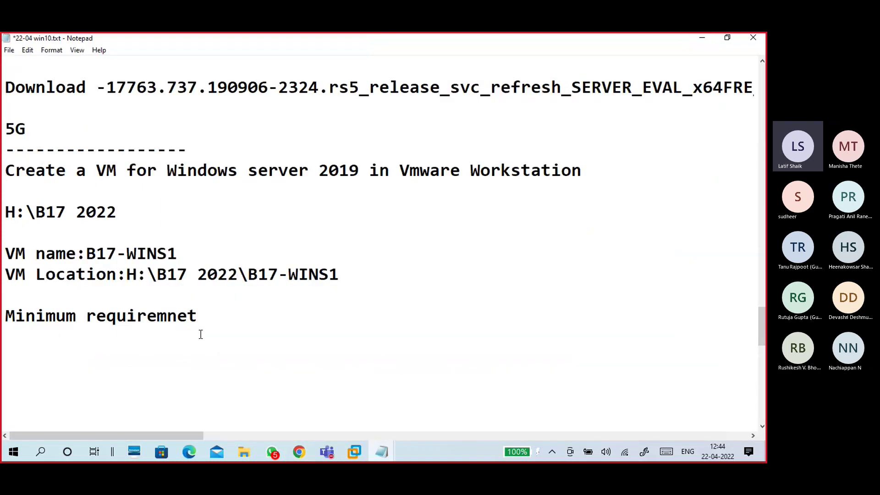
# Correct the misspelled heading to "Minimum requirement"
pyautogui.press('BackSpace')
pyautogui.press('BackSpace')
pyautogui.press('BackSpace')
pyautogui.write('ent')
# Add the line "CPU:1.4GHz" one blank line below the minimum requirement heading
pyautogui.press('Return')
pyautogui.press('Return')
pyautogui.write('CPU:1.4Gh')
pyautogui.press('BackSpace')
pyautogui.write('h')
pyautogui.press('BackSpace')
pyautogui.write('Hz')
pyautogui.scroll(-2, 231, 327)
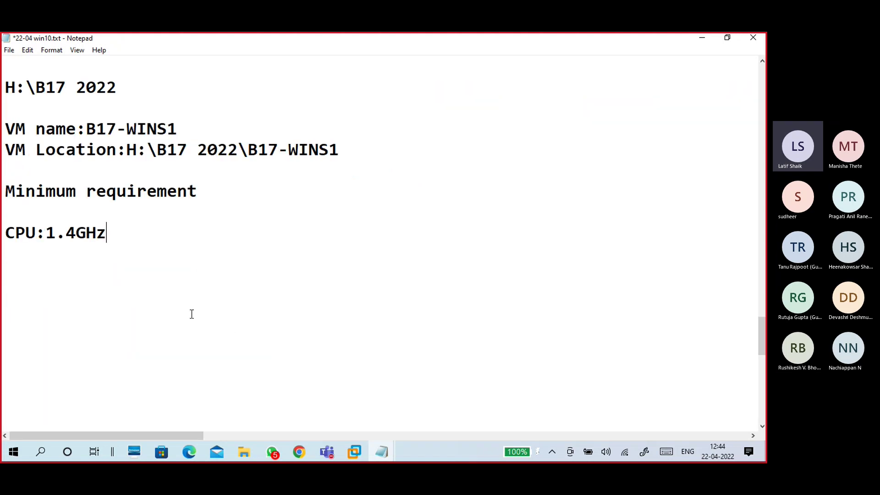
# Append "1 CPU/core" to the CPU line in the minimum requirement notes
pyautogui.press('Return')
pyautogui.click(166, 232)
pyautogui.write('1 CPUS')
pyautogui.press('BackSpace')
pyautogui.write('/core')
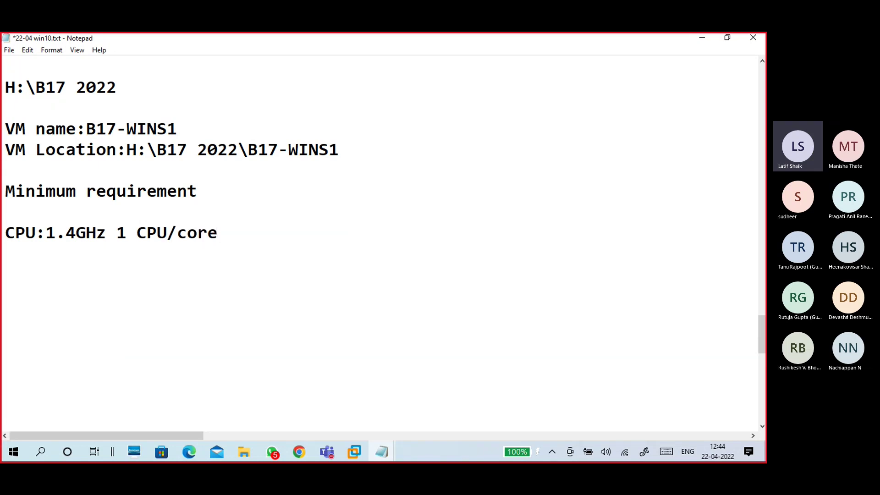
# Add the line "RAM:2GB" below the CPU line and append "x64" to the CPU line
pyautogui.press('Return')
pyautogui.write('RAM:2GB')
pyautogui.press('Return')
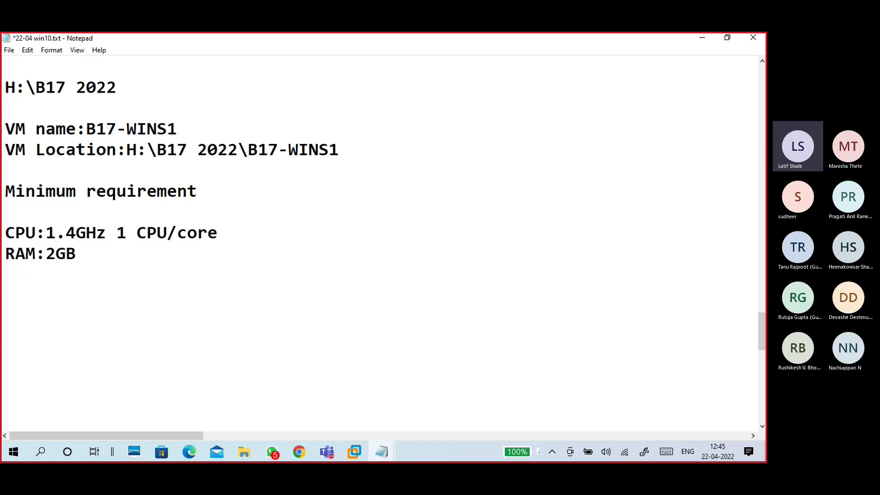
pyautogui.click(255, 239)
pyautogui.write('x64')
# Add the line "HDD:32GB" below the RAM line
pyautogui.click(157, 276)
pyautogui.scroll(3, 274, 320)
pyautogui.scroll(-3, 274, 323)
pyautogui.write('HDD:32')
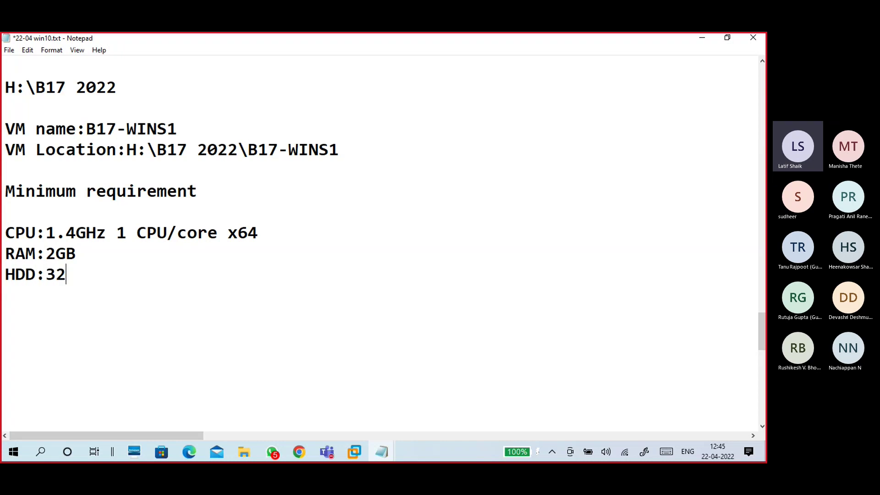
pyautogui.write('GB')
# Set the HDD requirement to 20GB
pyautogui.click(66, 274)
pyautogui.press('BackSpace')
pyautogui.press('BackSpace')
pyautogui.write('20GB')
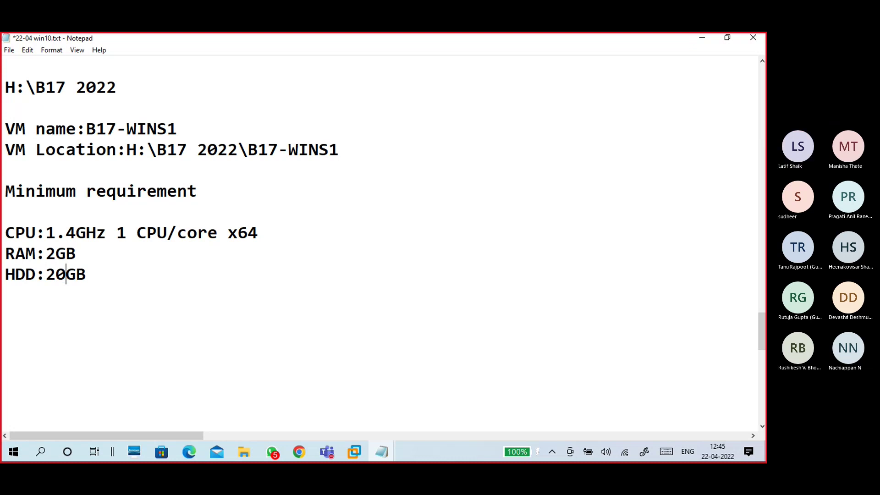
pyautogui.press('Right')
pyautogui.press('Right')
# Add the line "8G - 2G VM" one blank line below the HDD requirement
pyautogui.press('Return')
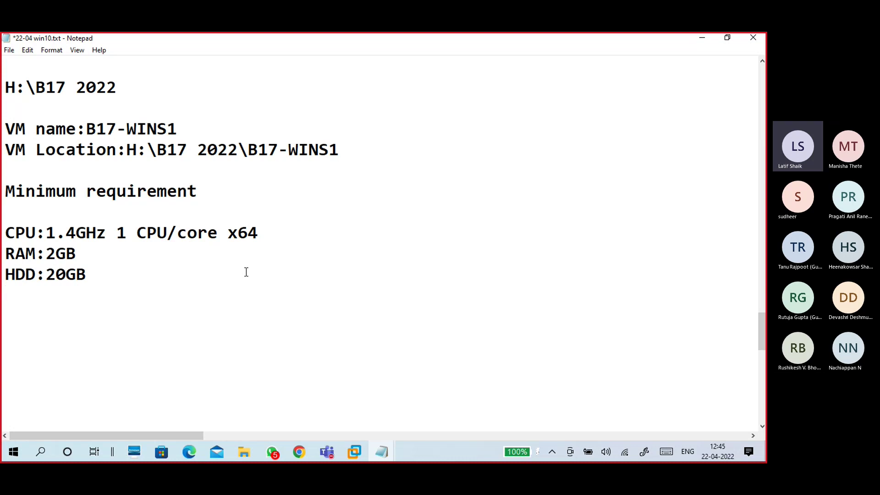
pyautogui.press('Return')
pyautogui.scroll(-2, 191, 260)
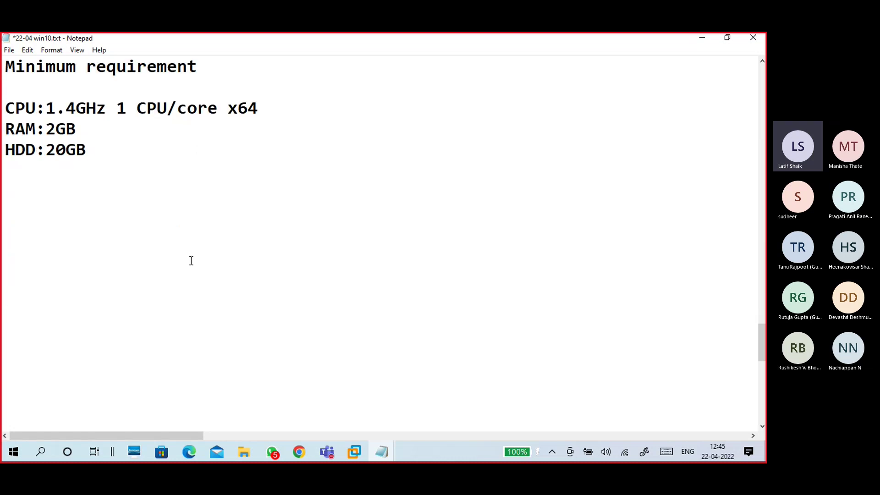
pyautogui.write('D')
pyautogui.press('BackSpace')
pyautogui.write('8G - 2G VM')
pyautogui.press('Return')
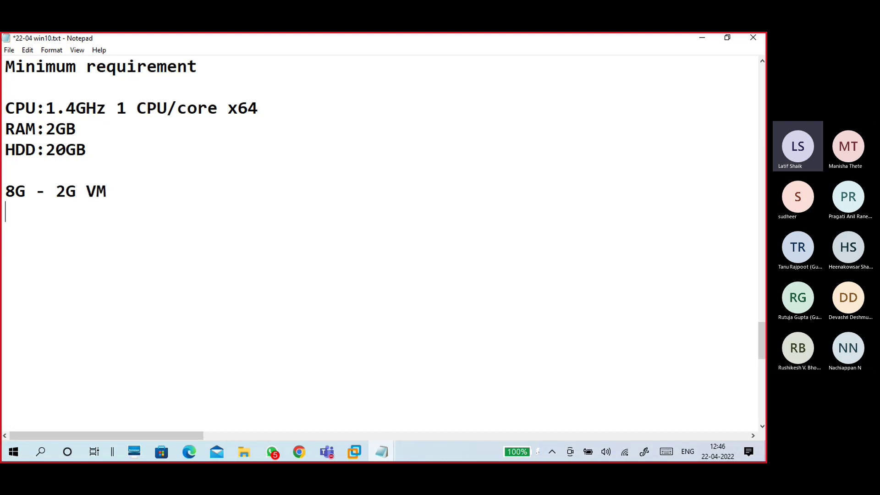
# Add the line "4G - 1G VM" below the 8G line, with VM in capitals
pyautogui.write('$')
pyautogui.press('BackSpace')
pyautogui.write('4G - 1G vm')
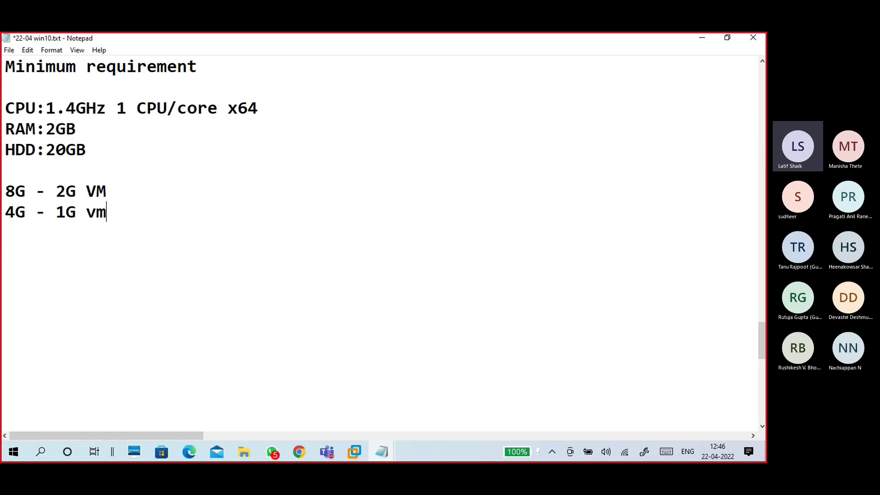
pyautogui.press('BackSpace')
pyautogui.press('BackSpace')
pyautogui.write('VM')
pyautogui.press('Return')
pyautogui.scroll(3, 196, 270)
pyautogui.scroll(-2, 195, 270)
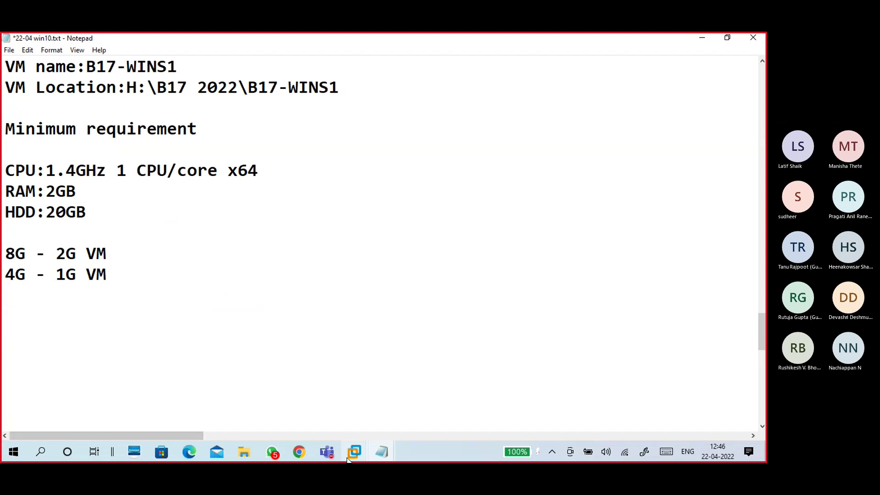
# Switch to VMware Workstation and start a new virtual machine with the Typical configuration and the option "I will install the operating system later"
pyautogui.moveTo(353, 455)
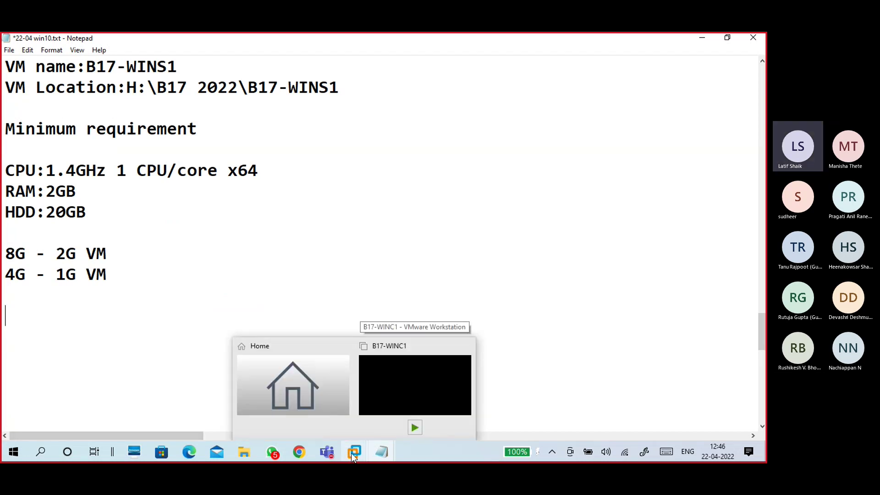
pyautogui.click(331, 402)
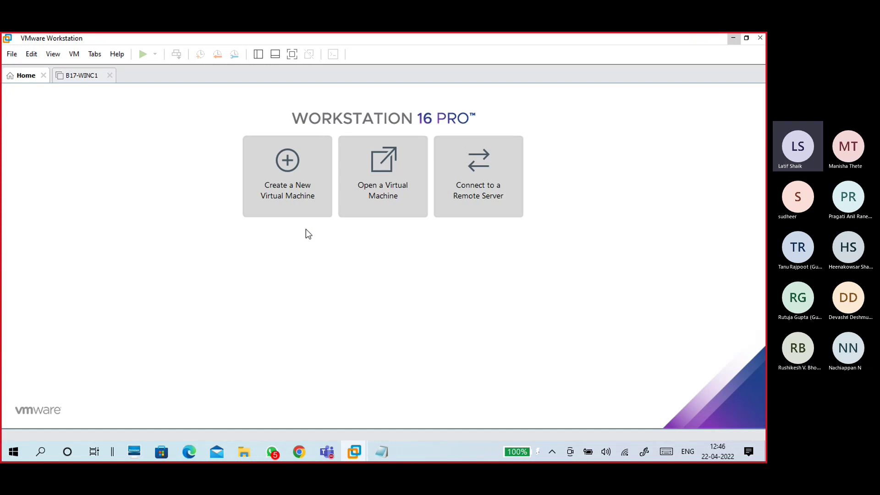
pyautogui.click(301, 198)
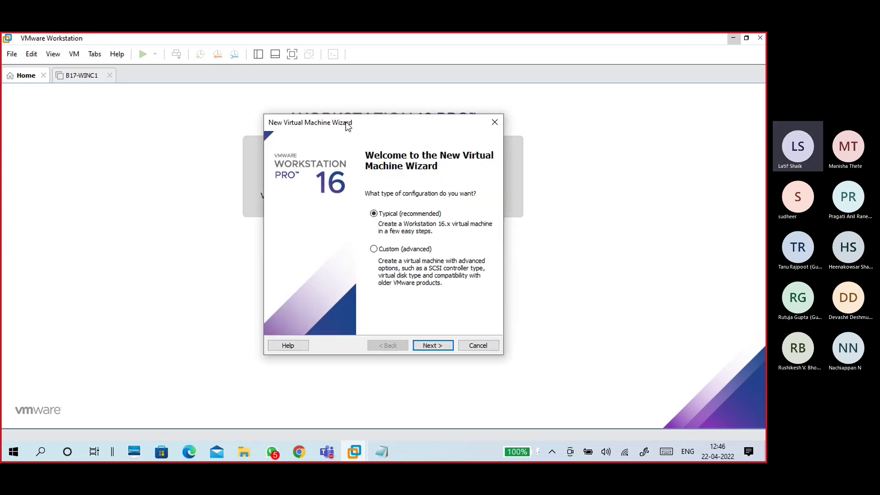
pyautogui.moveTo(347, 125); pyautogui.dragTo(288, 100)
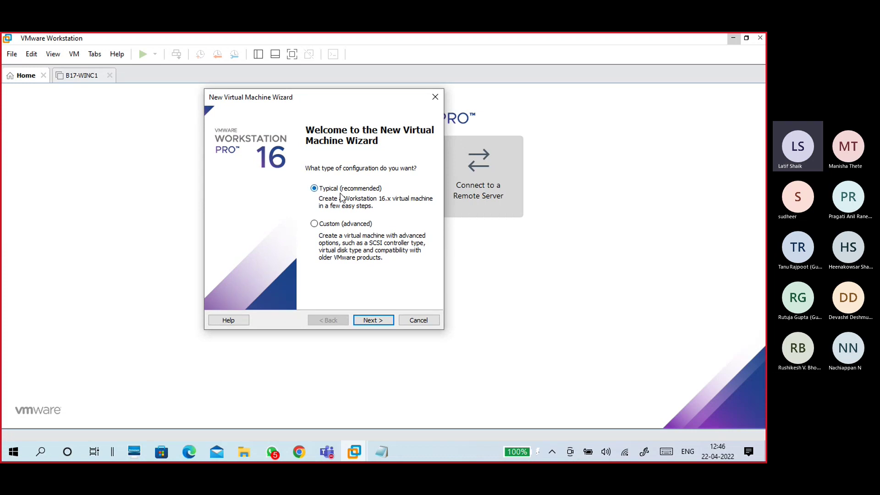
pyautogui.click(374, 320)
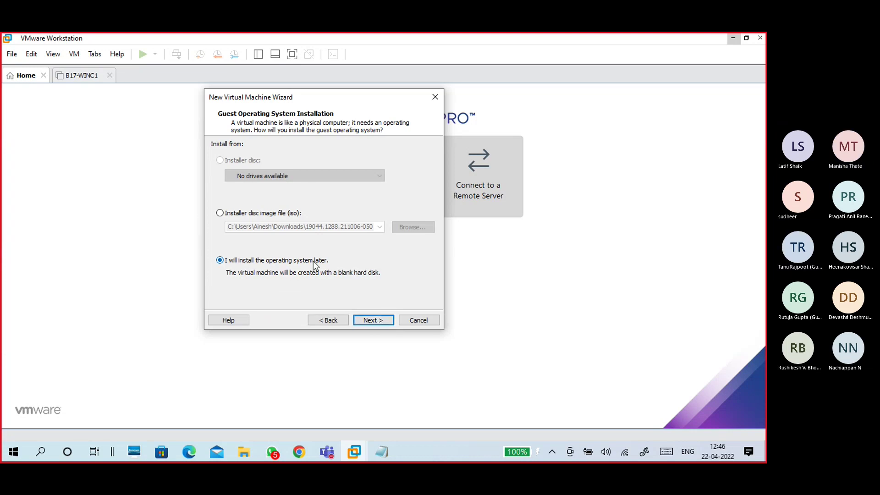
pyautogui.click(313, 260)
pyautogui.click(371, 321)
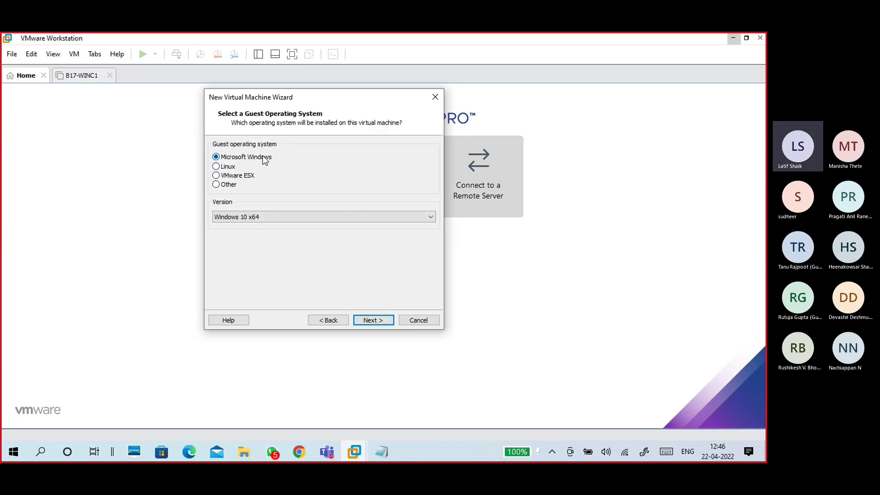
# Set the guest operating system version to Windows Server 2019 and continue to the virtual machine naming page
pyautogui.click(260, 216)
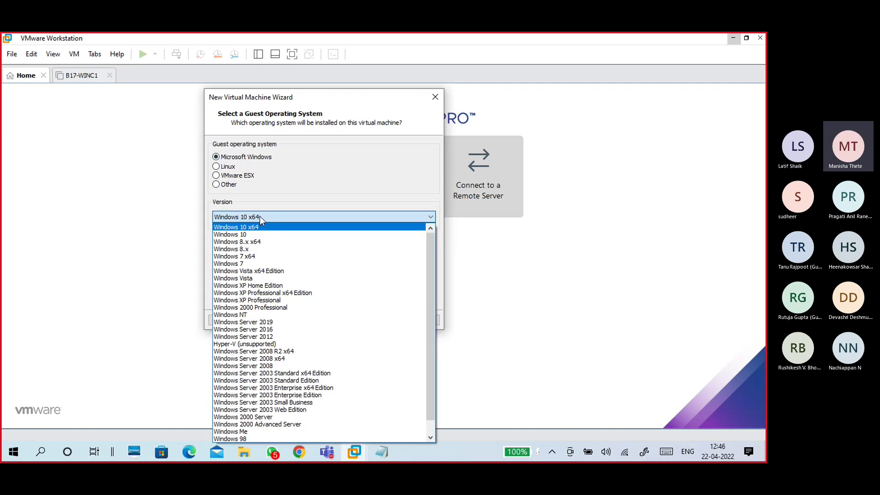
pyautogui.press('Down')
pyautogui.press('Down')
pyautogui.press('Down')
pyautogui.press('Down')
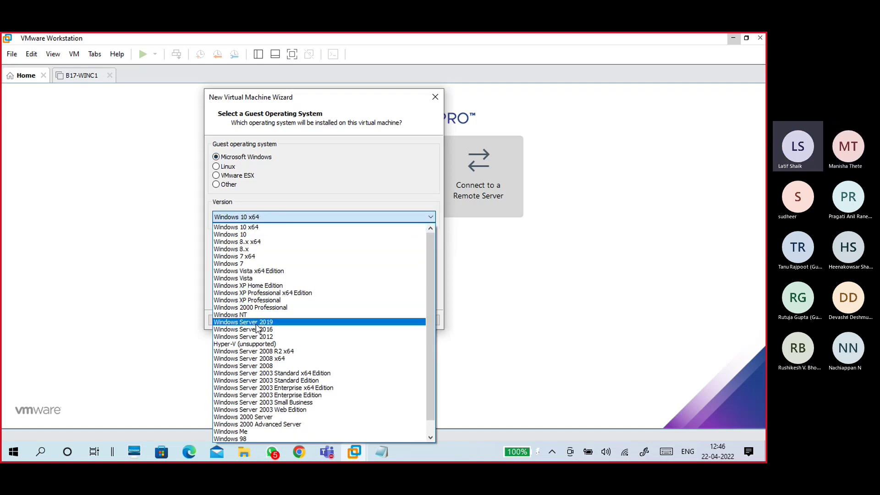
pyautogui.press('Return')
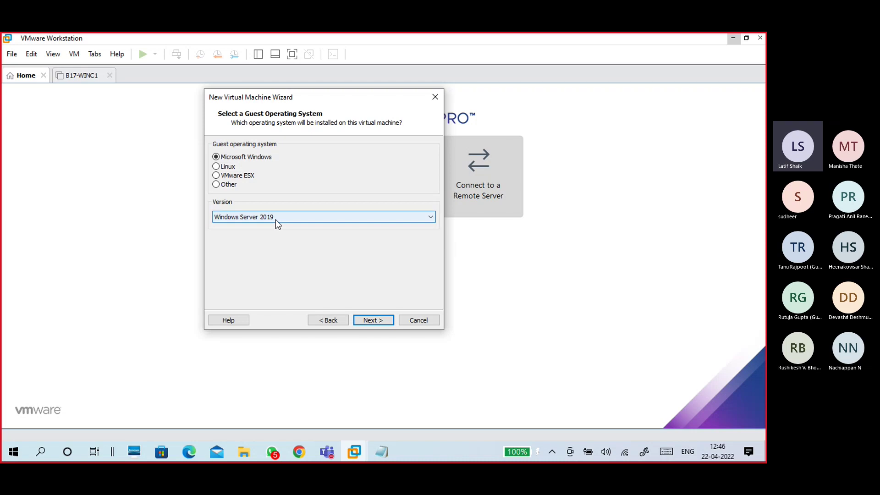
pyautogui.click(276, 219)
pyautogui.click(265, 311)
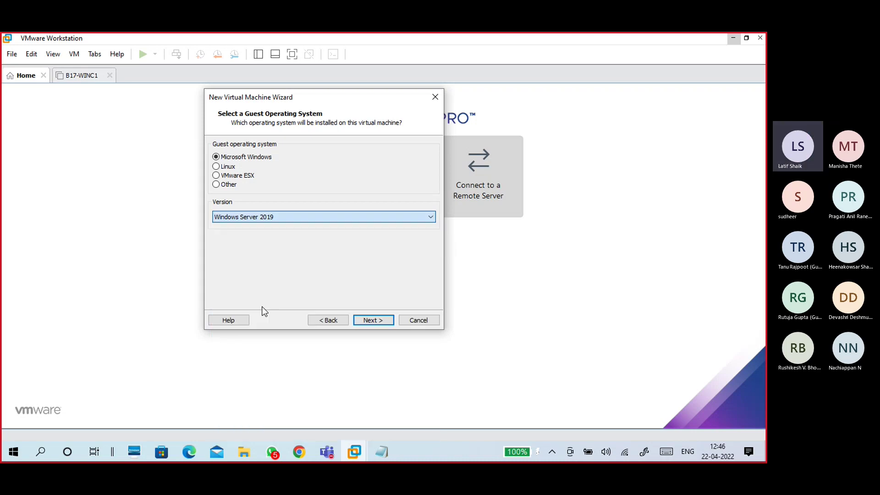
pyautogui.click(368, 320)
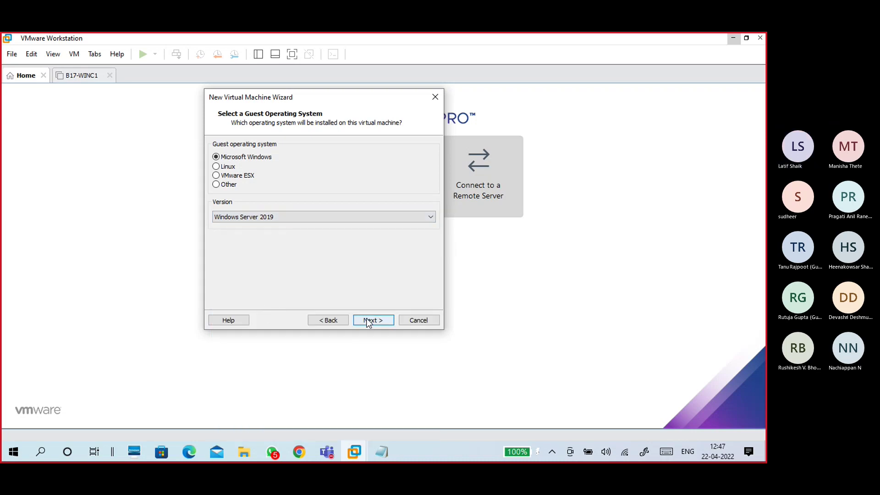
# Name the virtual machine B17-WINS1
pyautogui.moveTo(284, 159); pyautogui.dragTo(196, 164)
pyautogui.press('BackSpace')
pyautogui.write('B')
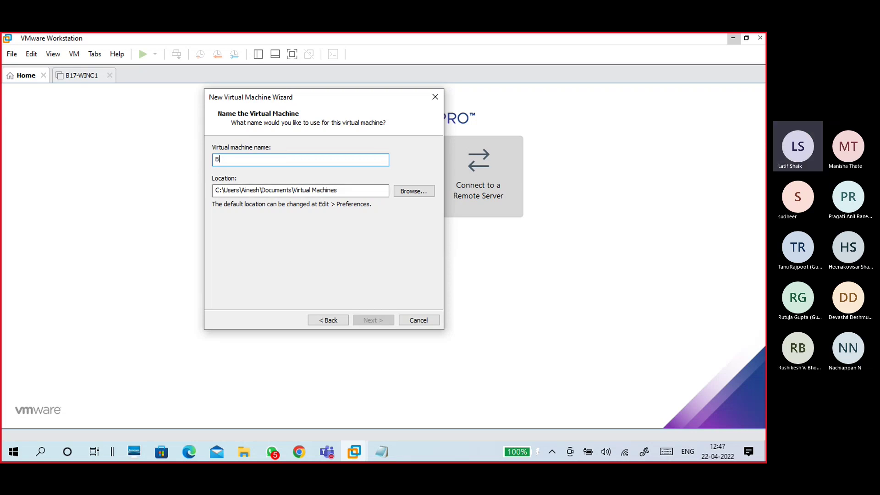
pyautogui.write('17-WINS1')
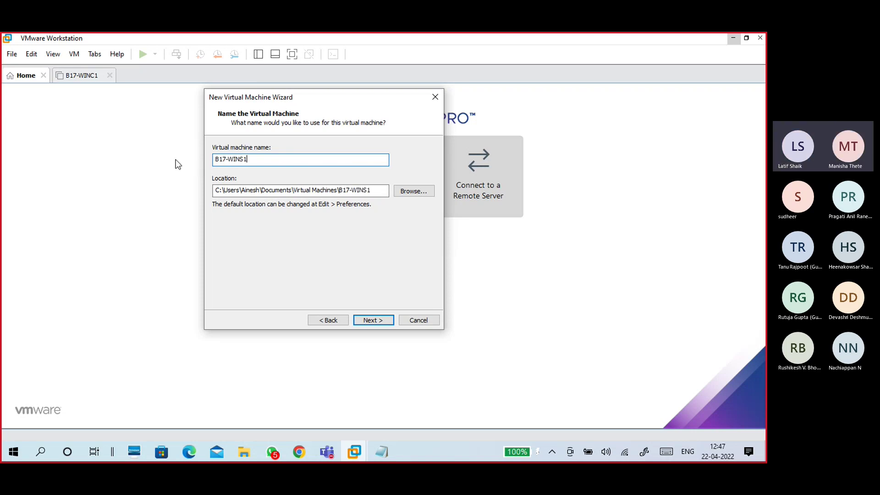
# Copy the VM location H:\B17 2022\B17-WINS1 from the Notepad notes into the wizard's location and continue to the disk capacity page
pyautogui.moveTo(382, 452)
pyautogui.click(433, 414)
pyautogui.scroll(2, 334, 139)
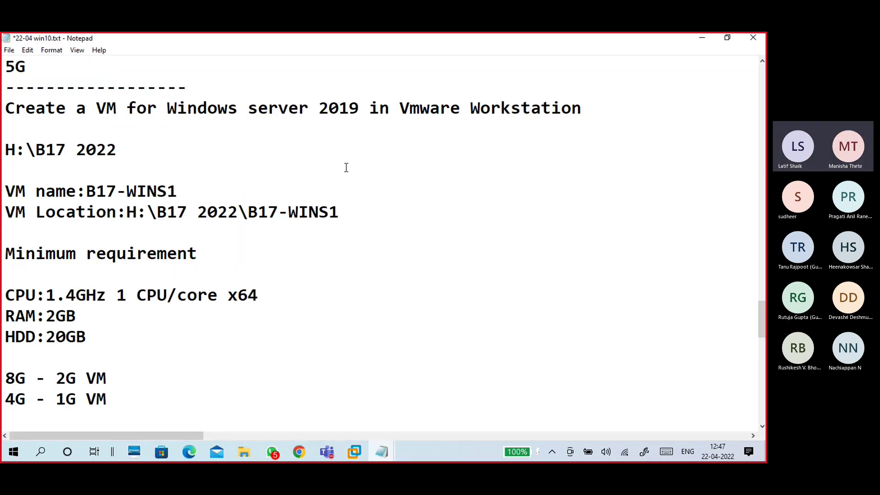
pyautogui.moveTo(340, 212); pyautogui.dragTo(126, 210)
pyautogui.hotkey('ctrl', 'c')
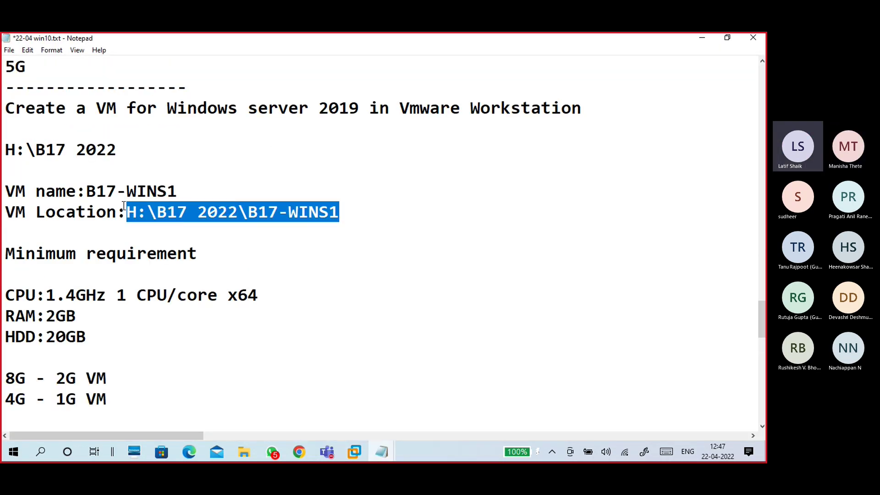
pyautogui.click(701, 38)
pyautogui.moveTo(370, 189); pyautogui.dragTo(205, 194)
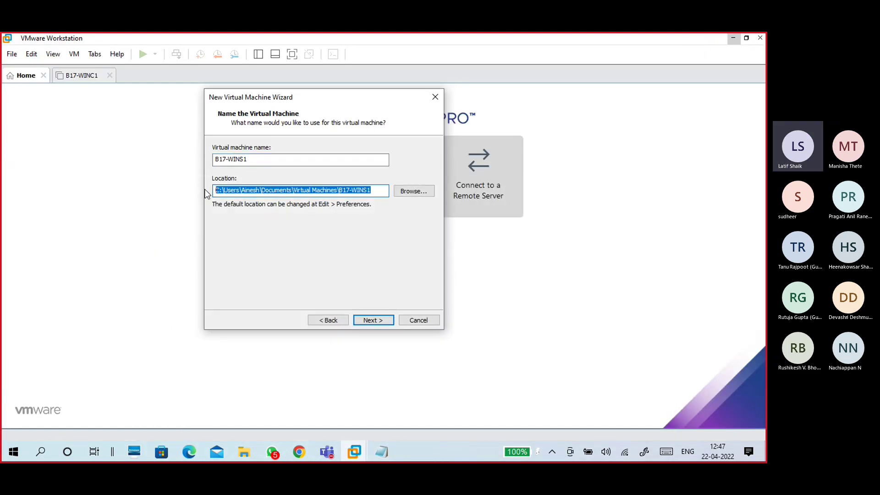
pyautogui.hotkey('ctrl', 'v')
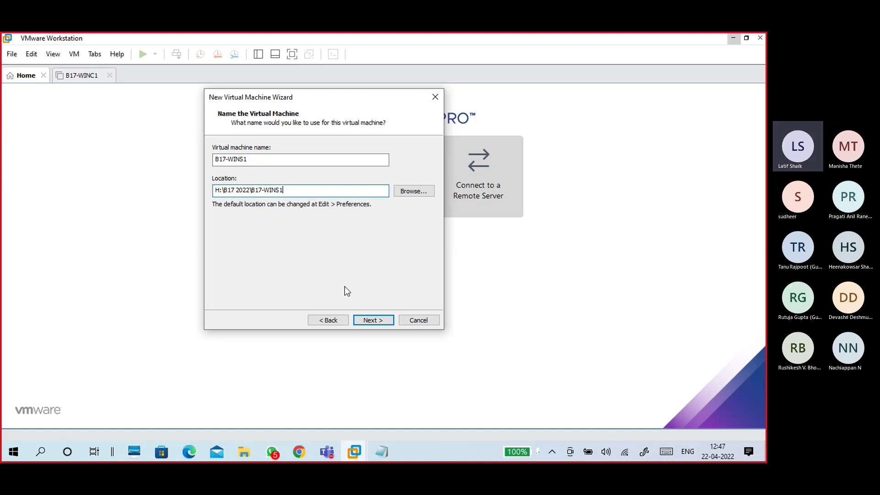
pyautogui.moveTo(284, 190); pyautogui.dragTo(227, 181)
pyautogui.hotkey('shift', 'Tab')
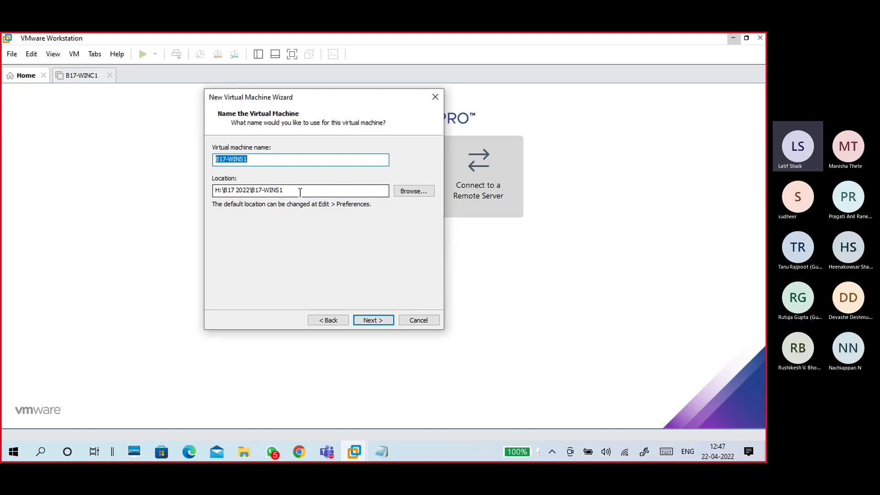
pyautogui.press('Tab')
pyautogui.click(371, 319)
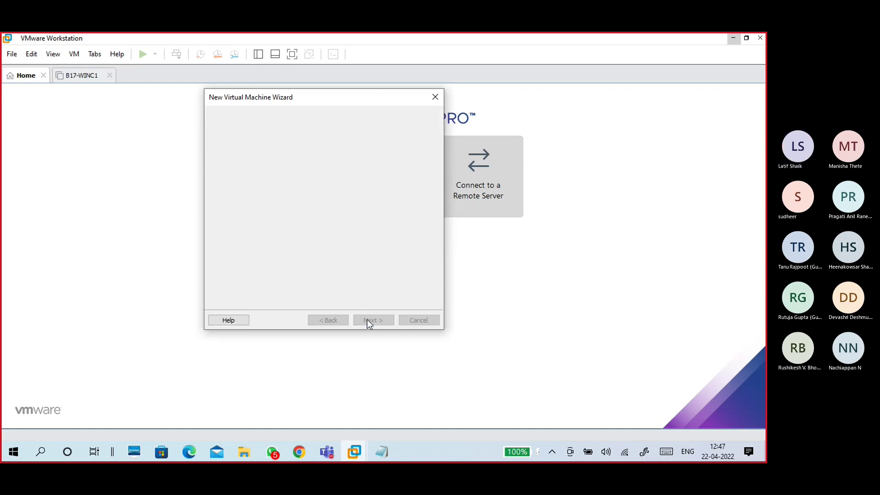
# Choose to store the virtual disk as a single file and point out the maximum disk size
pyautogui.click(284, 215)
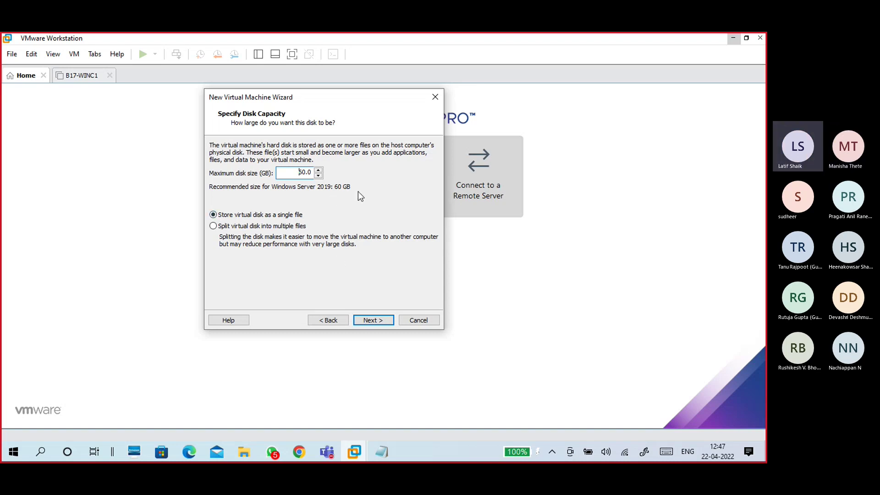
pyautogui.click(310, 177)
pyautogui.doubleClick(295, 171)
pyautogui.click(305, 174)
pyautogui.doubleClick(300, 172)
pyautogui.click(302, 173)
# Check the Teams meeting chat, and examine the B17 2022 folder on VM DRIVE (H:) in File Explorer
pyautogui.click(328, 451)
pyautogui.click(328, 406)
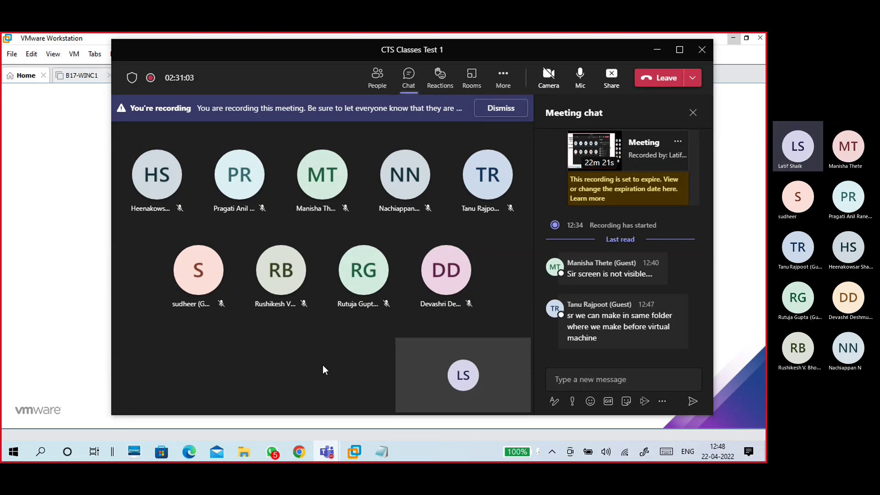
pyautogui.click(248, 452)
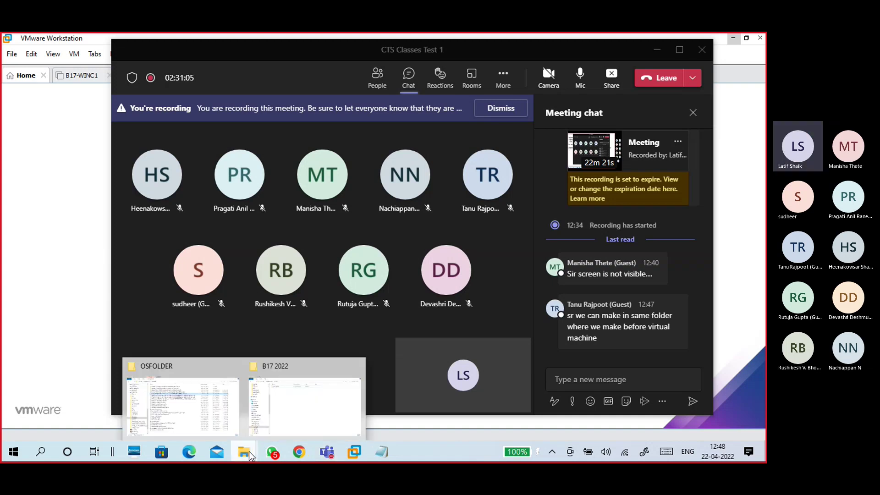
pyautogui.click(295, 418)
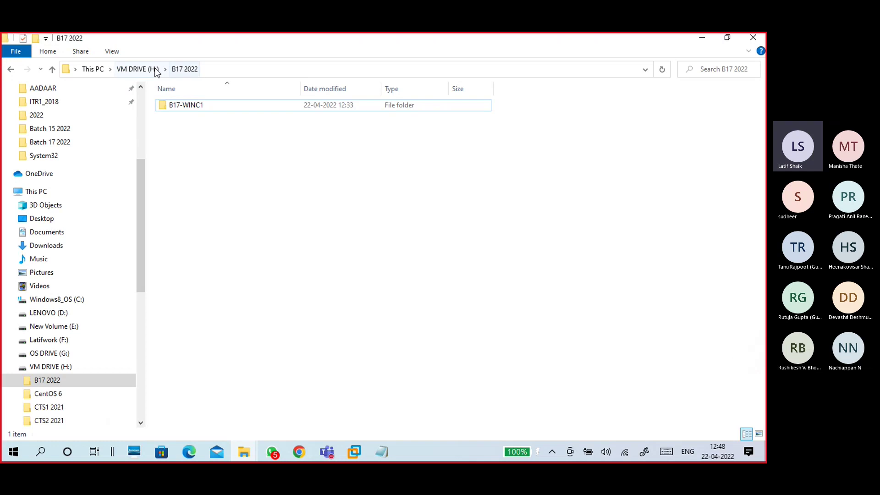
pyautogui.click(153, 71)
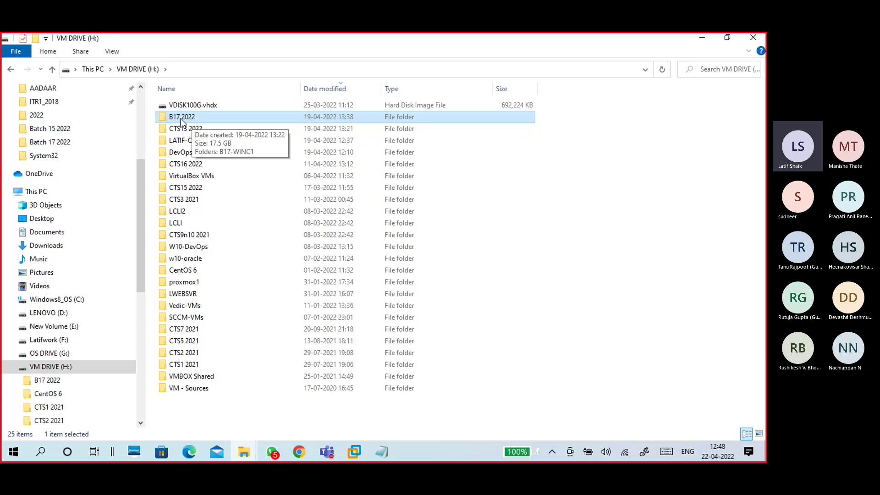
pyautogui.doubleClick(182, 120)
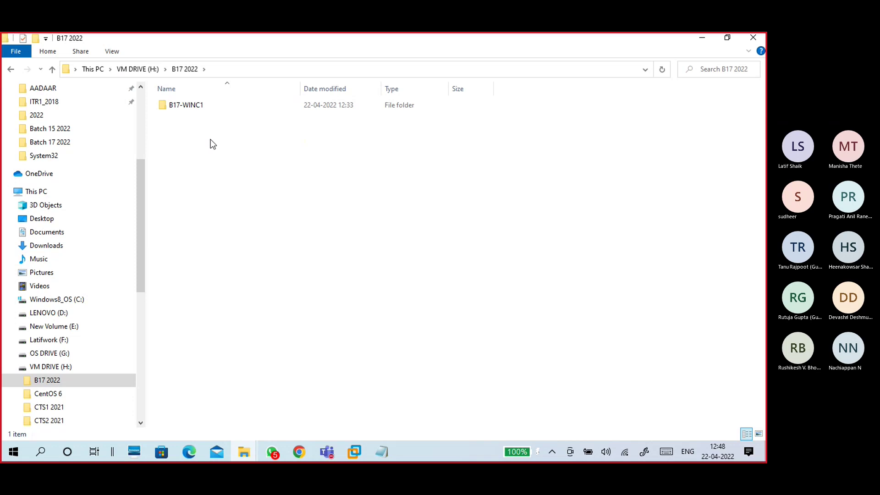
pyautogui.click(187, 110)
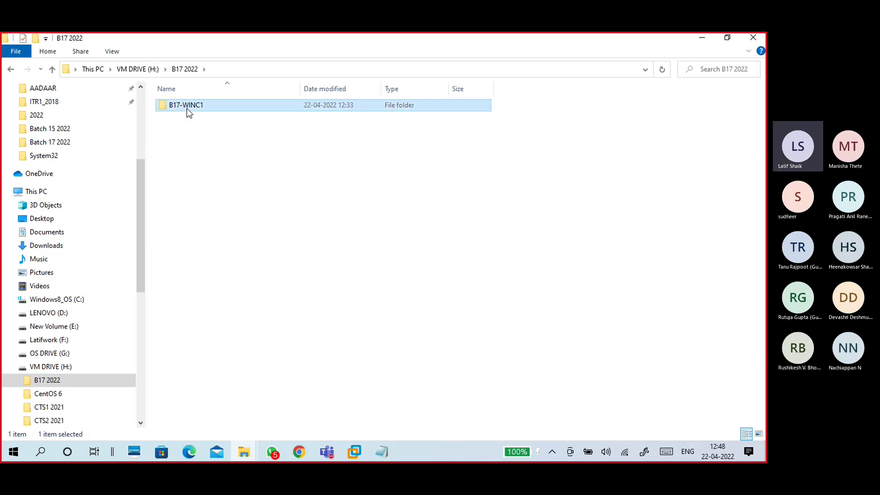
# Return to the wizard's naming page in VMware Workstation and point out the virtual machine name and the B17-WINS1 folder in its location
pyautogui.click(201, 143)
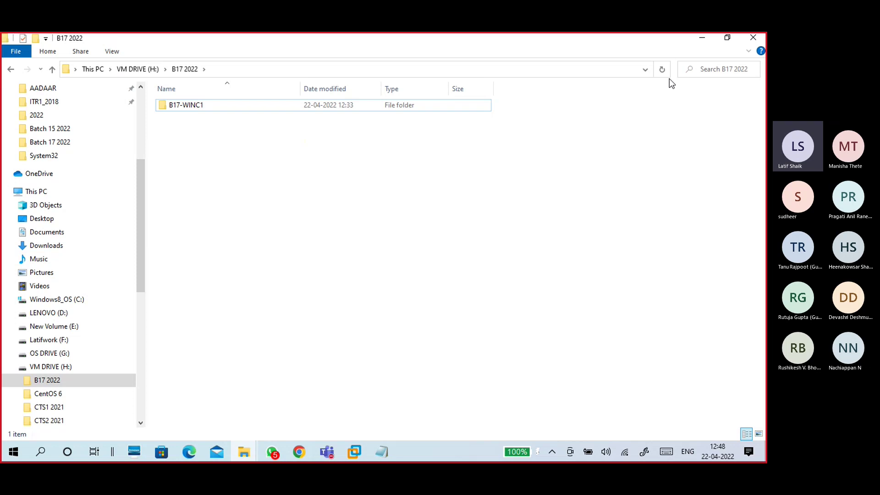
pyautogui.click(701, 39)
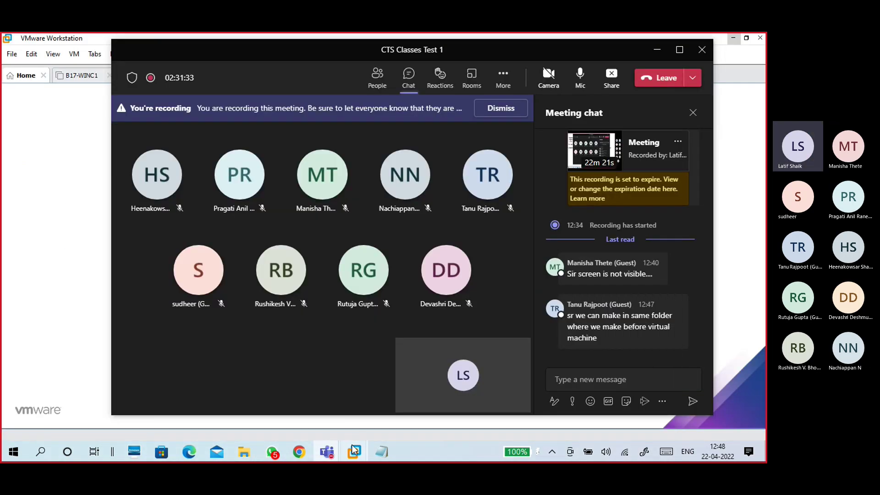
pyautogui.moveTo(355, 449)
pyautogui.click(321, 399)
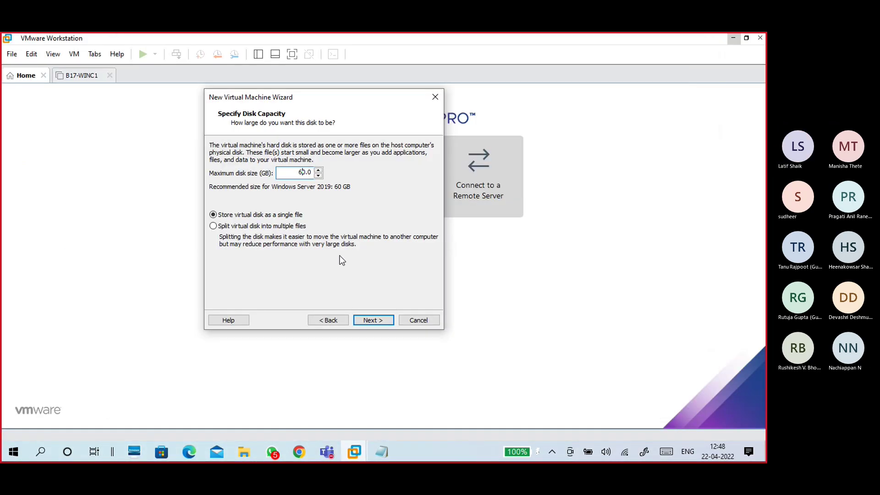
pyautogui.click(339, 319)
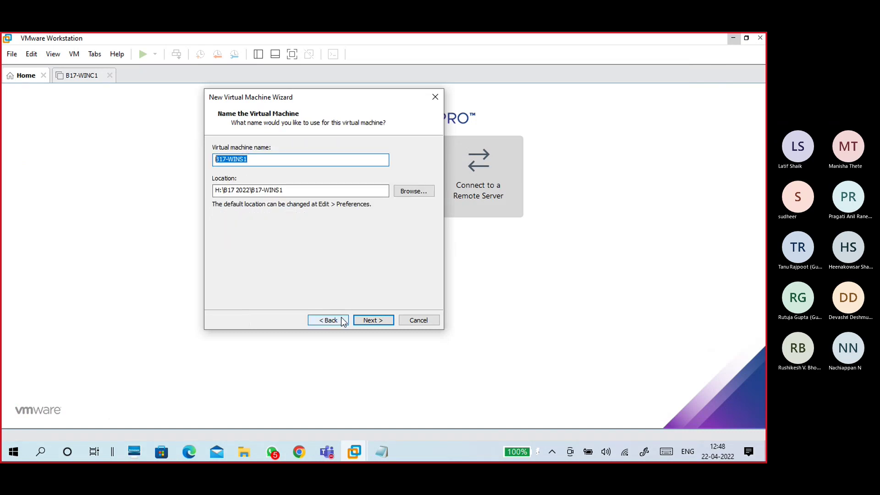
pyautogui.click(250, 159)
pyautogui.moveTo(250, 159); pyautogui.dragTo(211, 168)
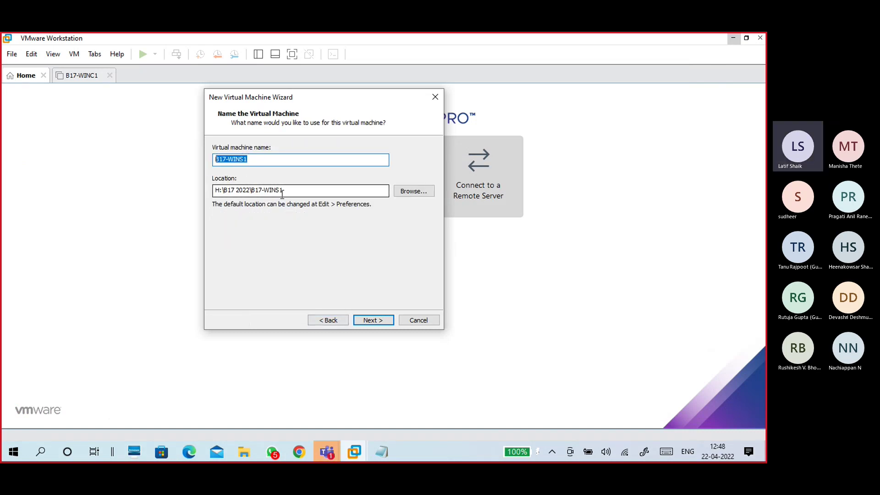
pyautogui.moveTo(283, 190); pyautogui.dragTo(251, 191)
# Check the Teams meeting chat, and point out the parent folder H:\B17 2022 in the wizard's location path
pyautogui.moveTo(330, 450)
pyautogui.click(361, 403)
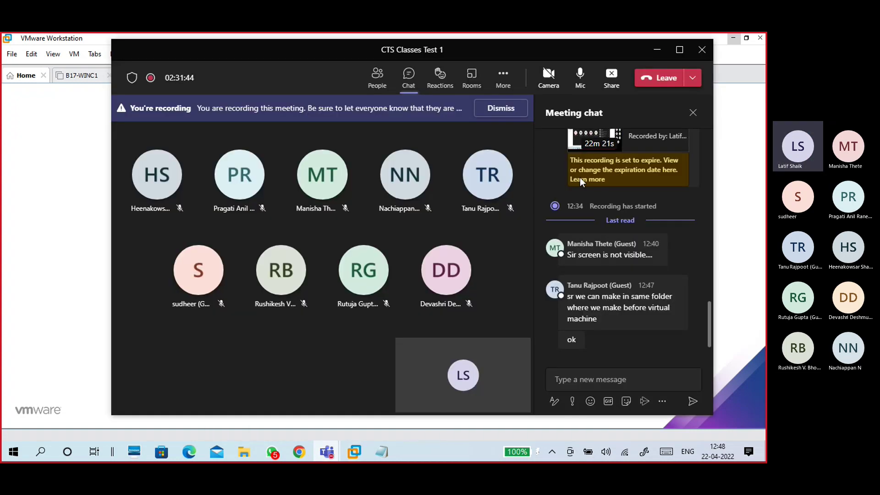
pyautogui.click(658, 49)
pyautogui.moveTo(249, 190); pyautogui.dragTo(214, 190)
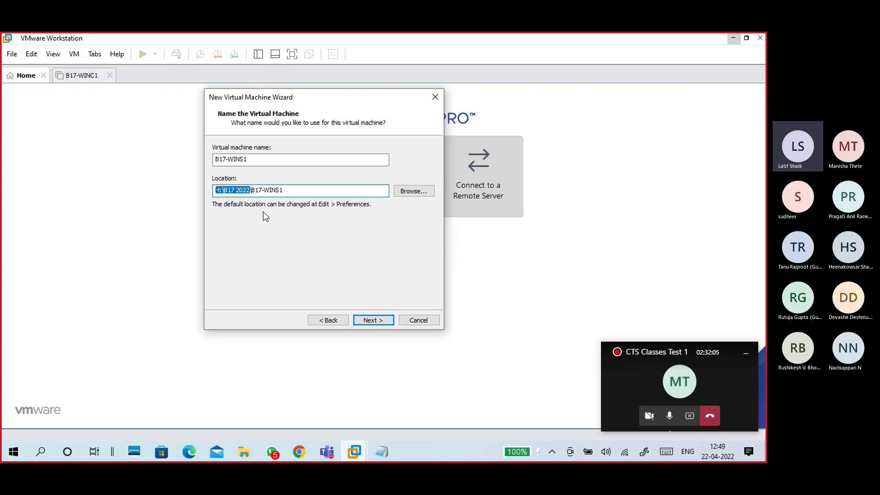
pyautogui.click(297, 186)
# Store the virtual disk as a single file, continue to the wizard's summary and open the hardware customization
pyautogui.click(372, 320)
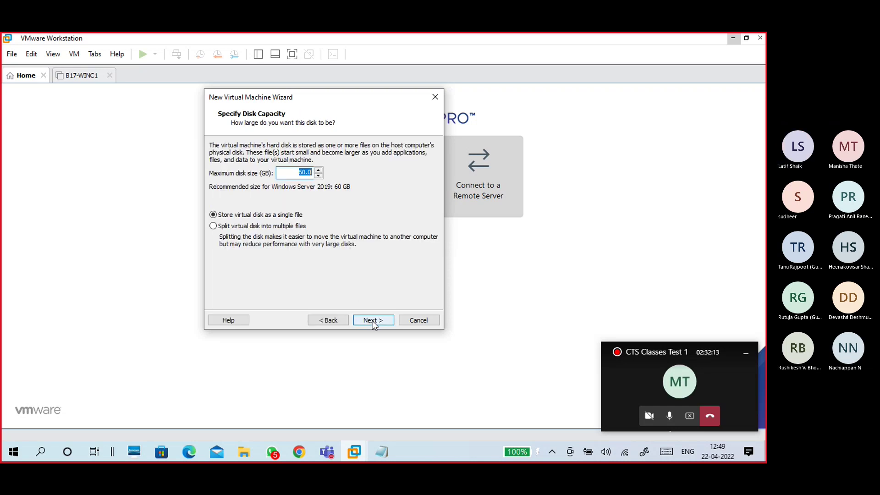
pyautogui.click(296, 214)
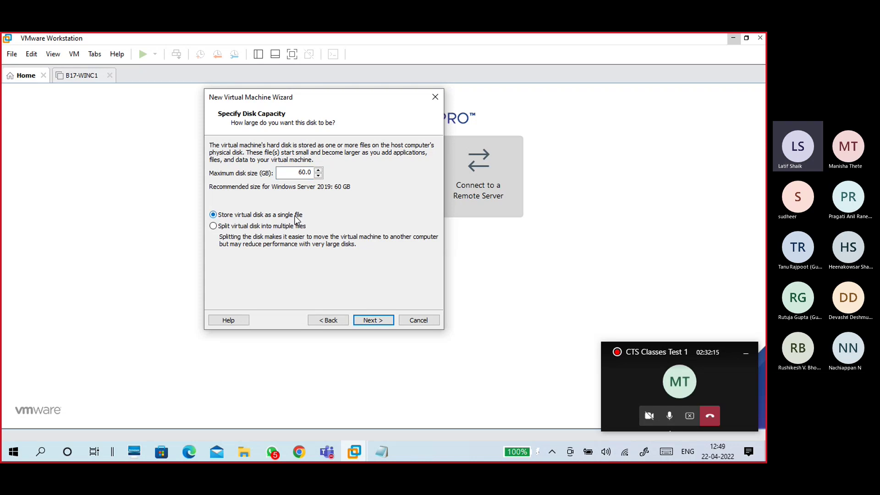
pyautogui.click(373, 320)
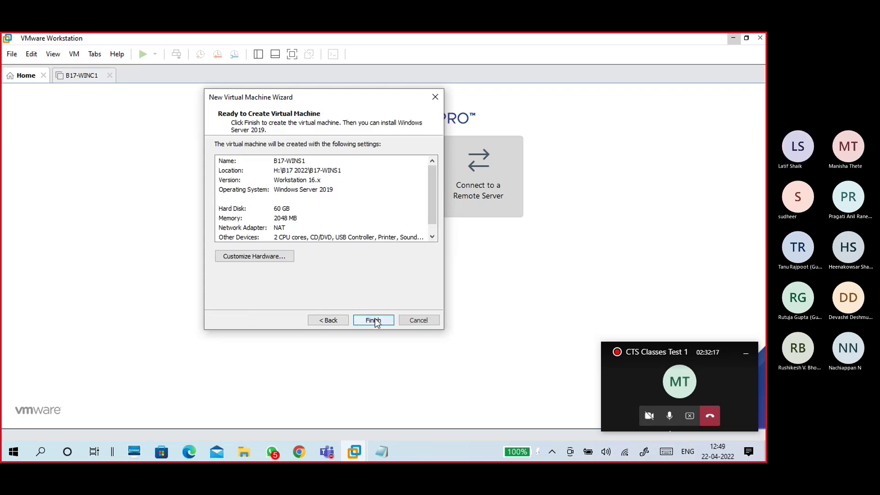
pyautogui.click(284, 259)
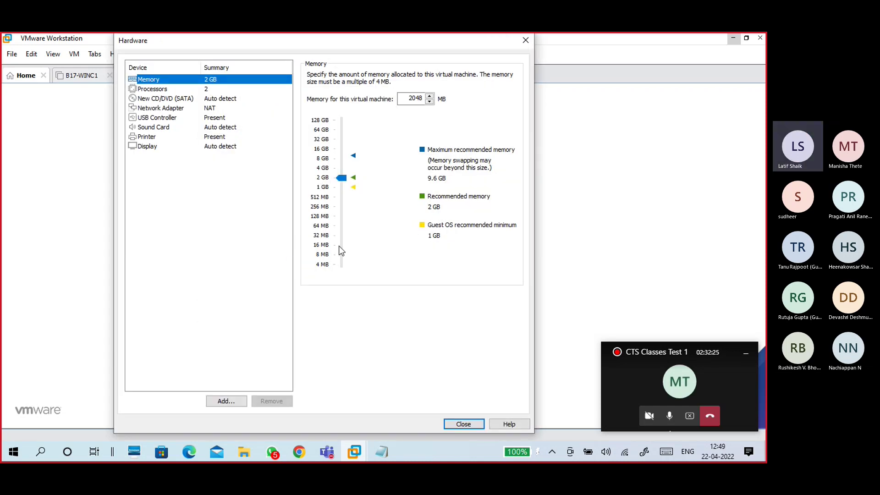
# Examine the host's memory performance in Task Manager, and return to the virtual machine's hardware settings
pyautogui.rightClick(406, 453)
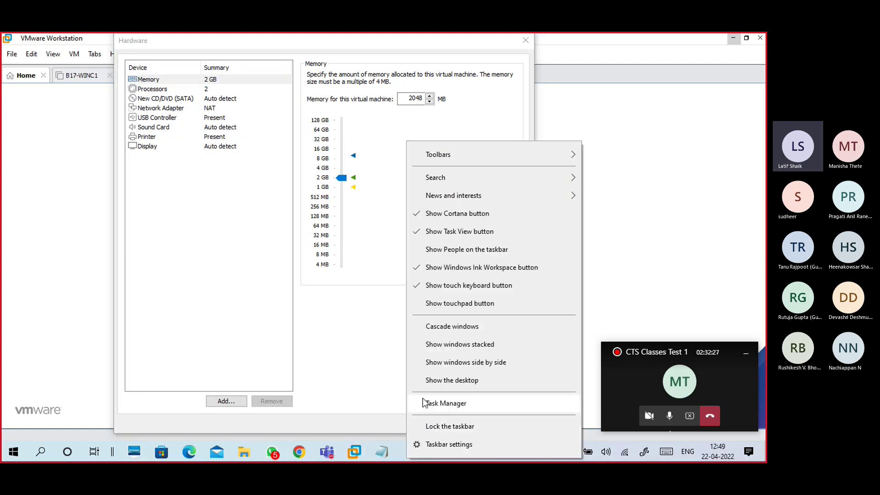
pyautogui.click(425, 403)
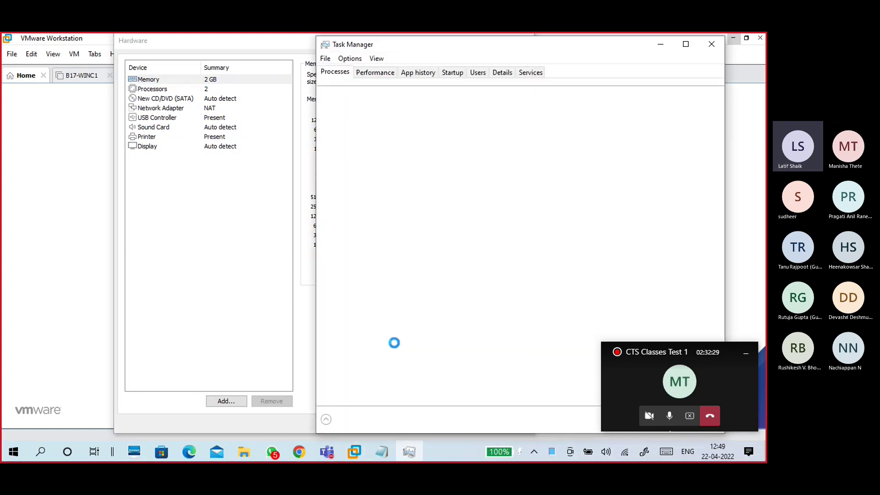
pyautogui.click(380, 73)
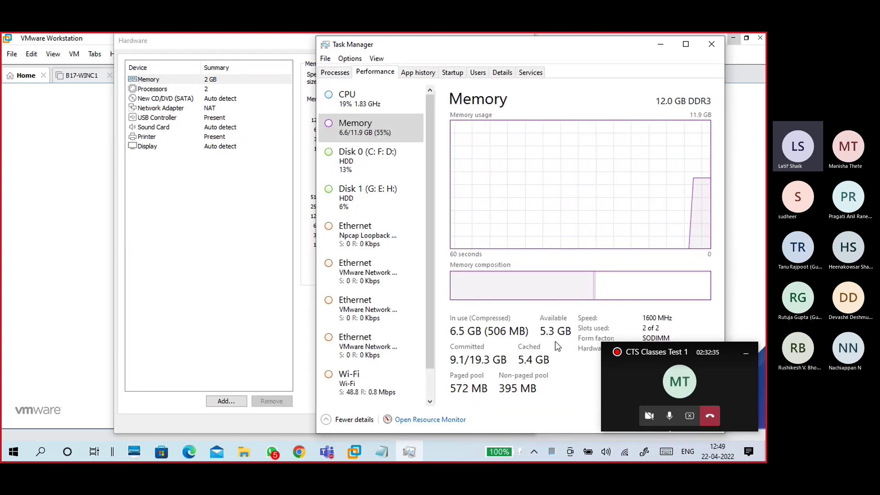
pyautogui.click(752, 355)
pyautogui.click(216, 188)
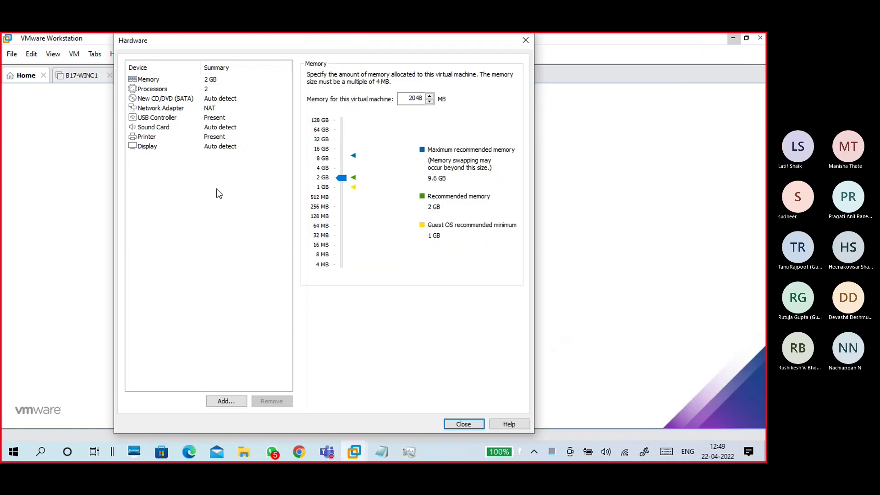
# Set the number of processors to 1 and enable Virtualize Intel VT-x/EPT or AMD-V/RVI
pyautogui.click(156, 88)
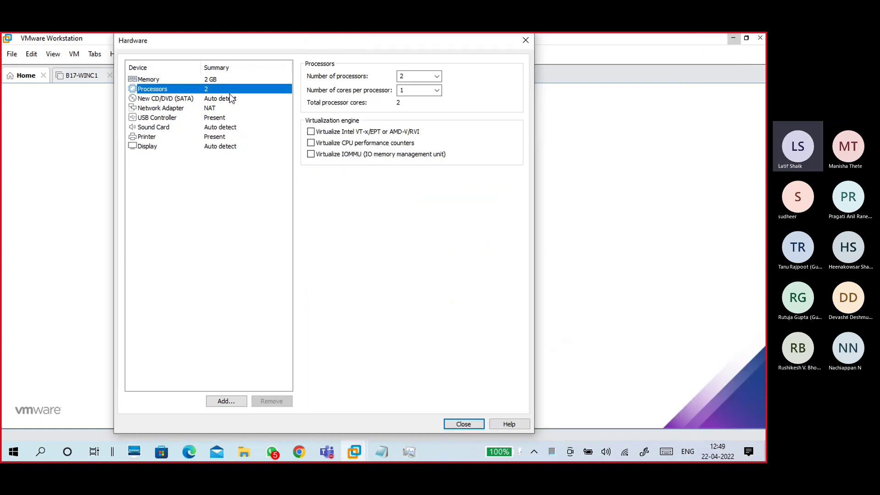
pyautogui.click(437, 76)
pyautogui.click(432, 86)
pyautogui.click(311, 132)
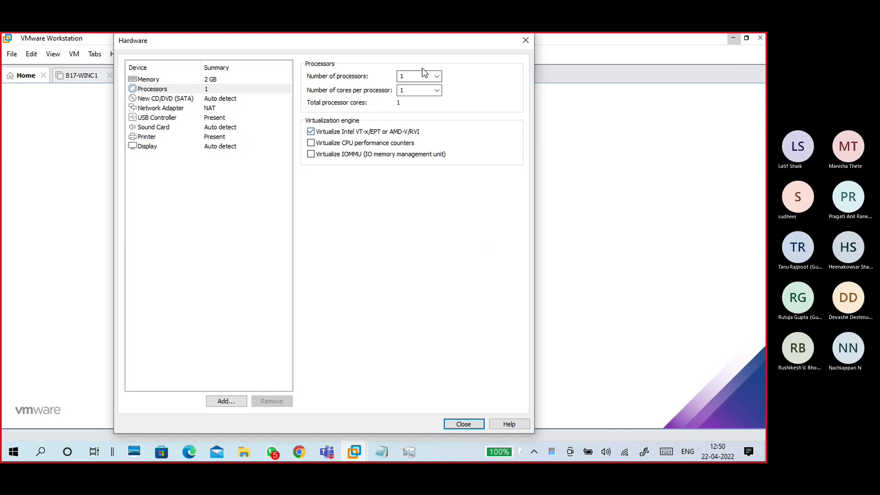
# Set the CD/DVD drive to use an ISO image file, and check the Windows Server ISO in G:\OSFOLDER in File Explorer
pyautogui.click(178, 99)
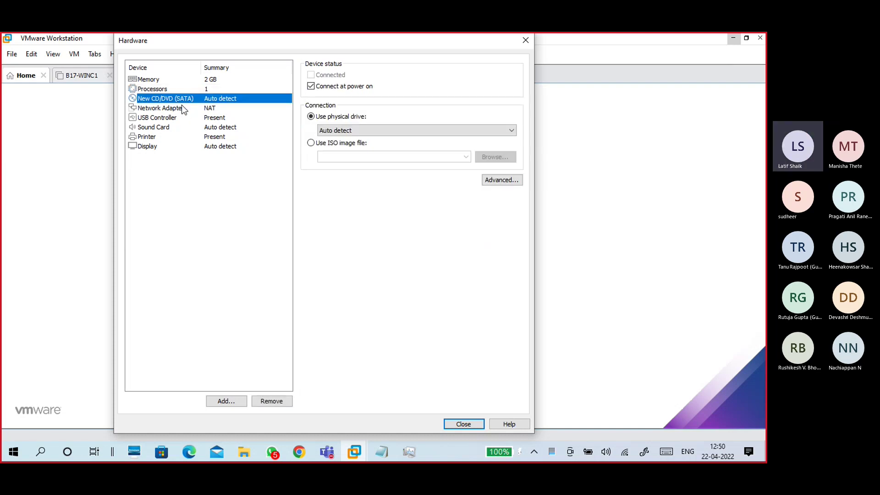
pyautogui.click(311, 143)
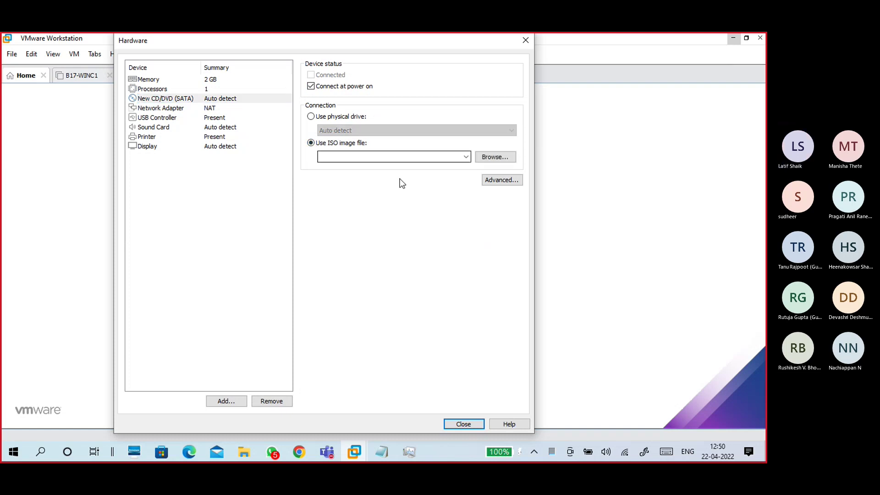
pyautogui.click(244, 453)
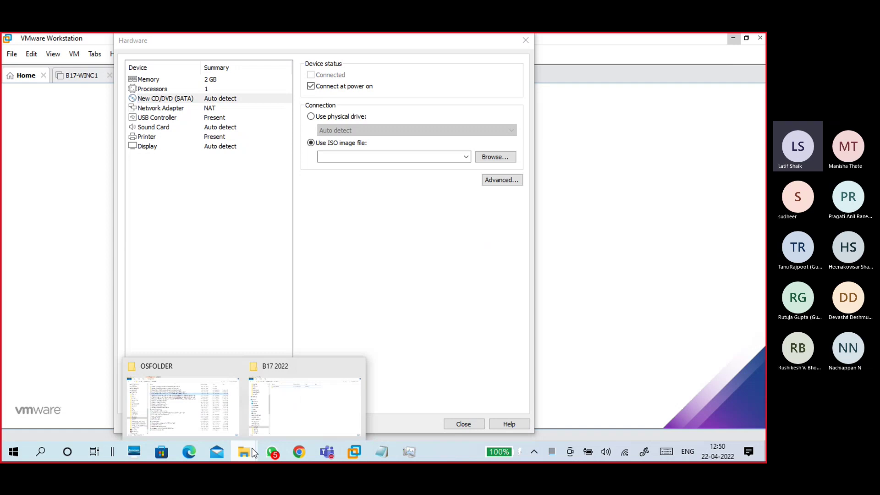
pyautogui.click(233, 420)
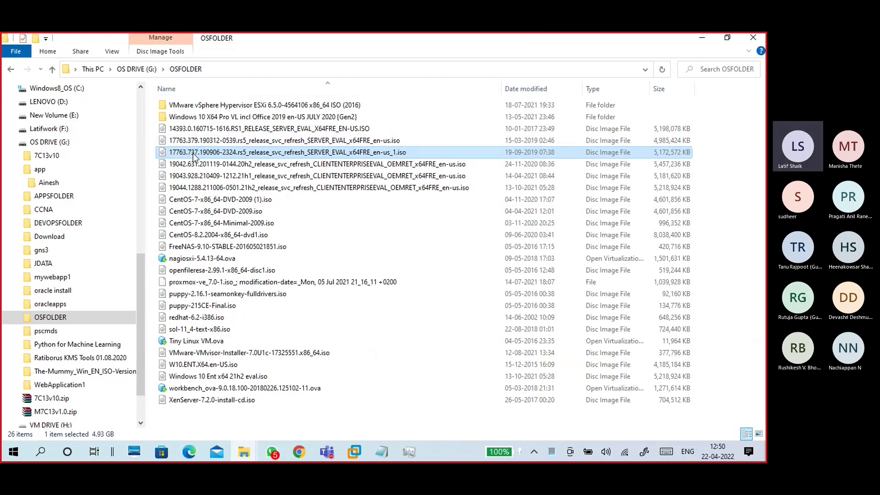
pyautogui.click(702, 38)
# Load 17763.737.190906-2324.rs5_release_svc_refresh_SERVER_EVAL_x64FRE_en-us_1.iso from OSFOLDER on OS DRIVE (G:) as the CD/DVD image
pyautogui.click(484, 158)
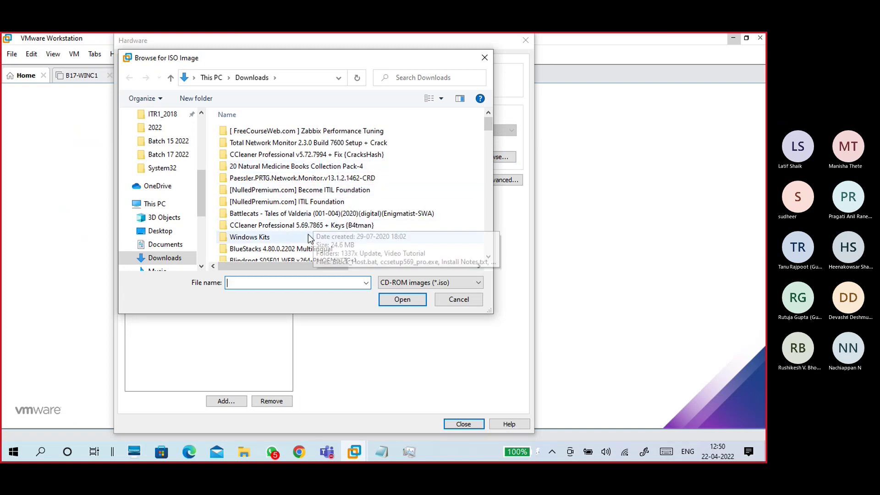
pyautogui.scroll(-4, 187, 208)
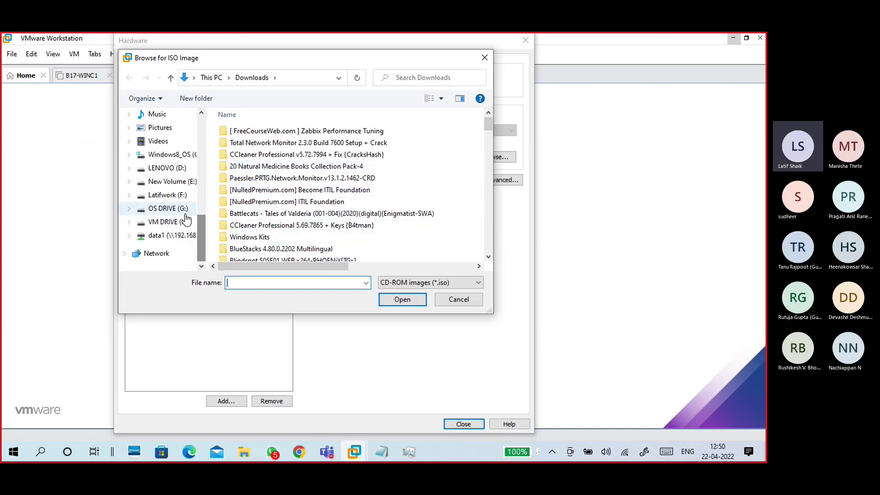
pyautogui.click(182, 210)
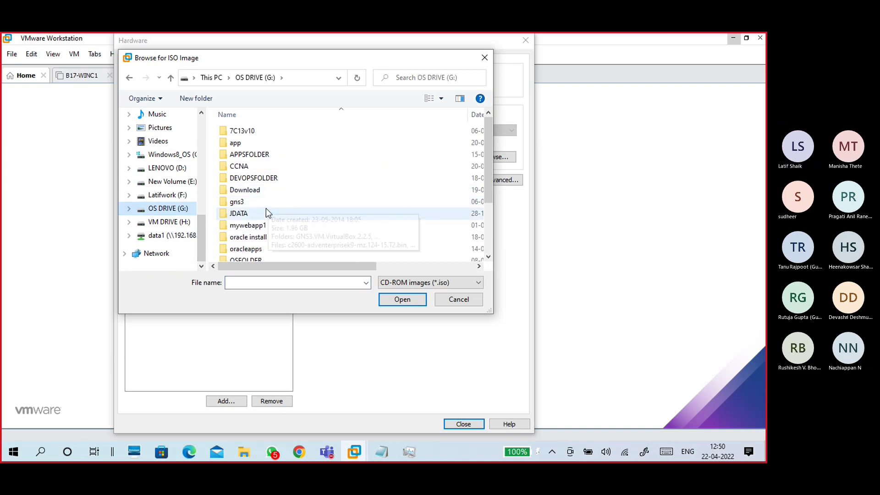
pyautogui.scroll(-2, 271, 224)
pyautogui.doubleClick(265, 196)
pyautogui.click(278, 178)
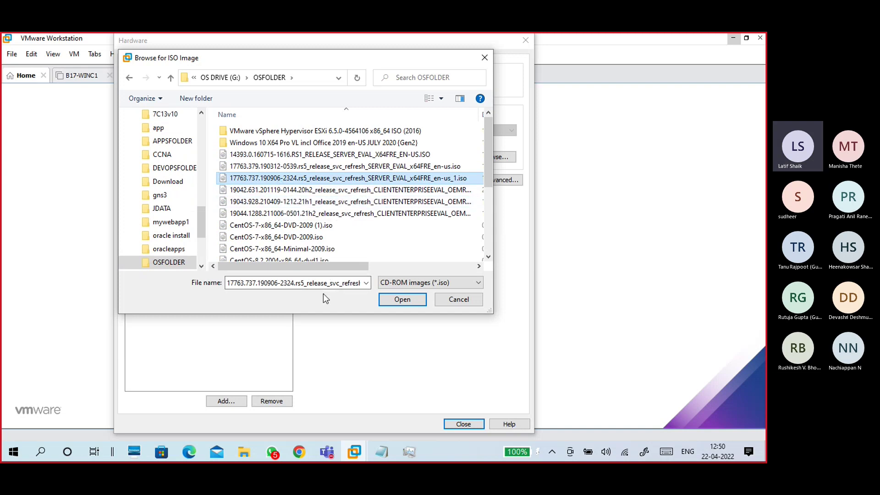
pyautogui.click(388, 302)
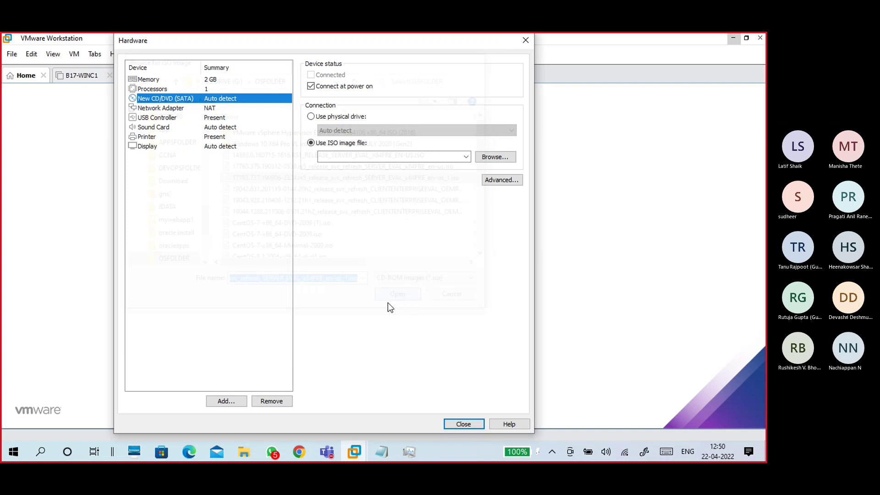
# Connect the network adapter to the custom virtual network VMnet1 (Host-only)
pyautogui.click(180, 109)
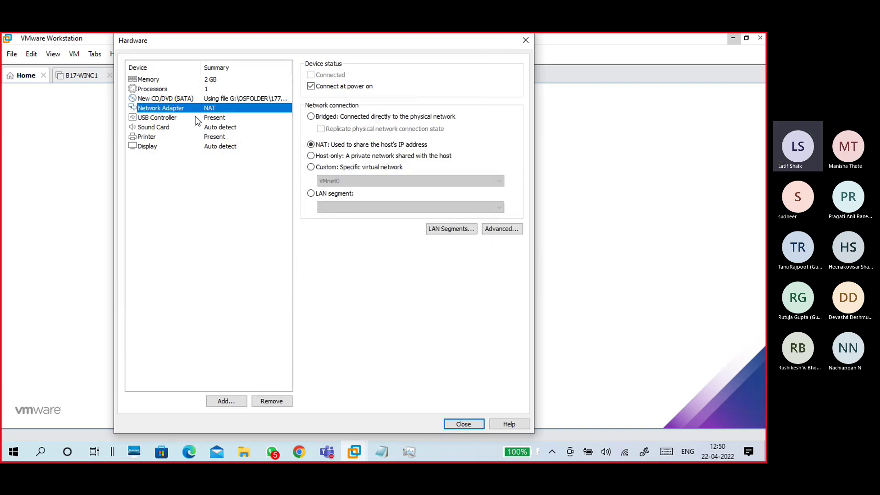
pyautogui.click(311, 167)
pyautogui.click(326, 181)
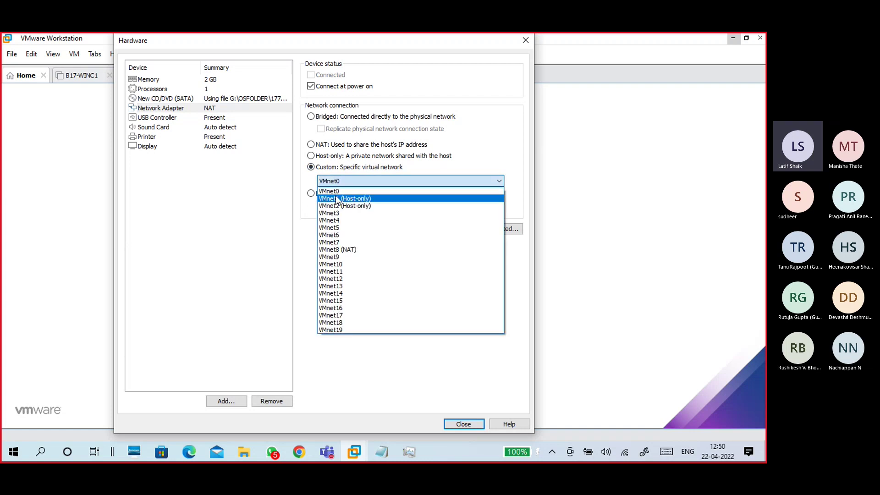
pyautogui.click(336, 198)
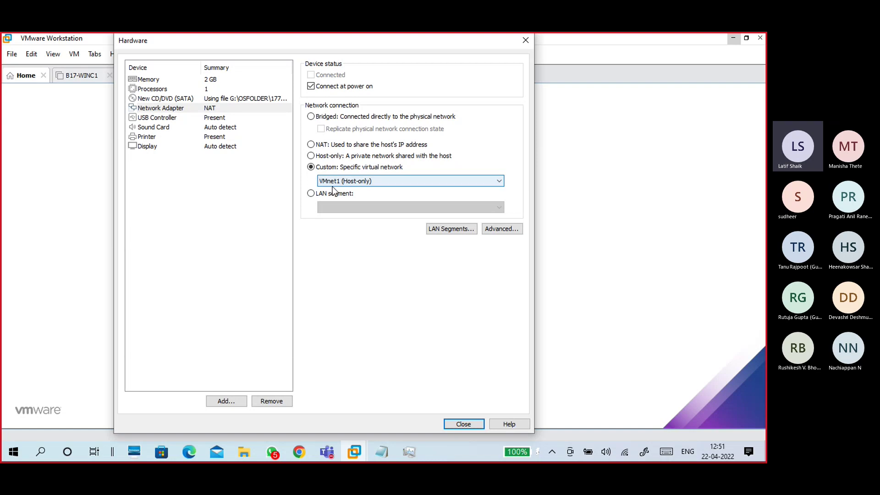
# Review the memory, processor, CD/DVD and network adapter settings, and finish creating the virtual machine
pyautogui.click(163, 80)
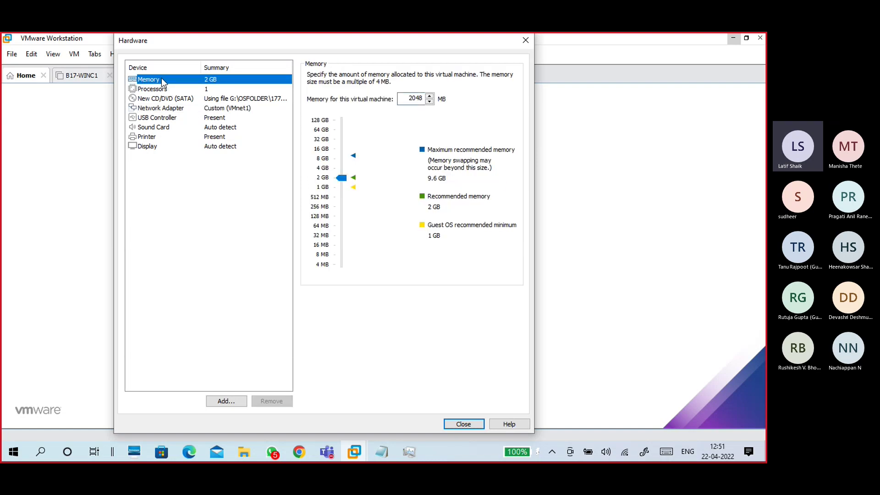
pyautogui.click(164, 90)
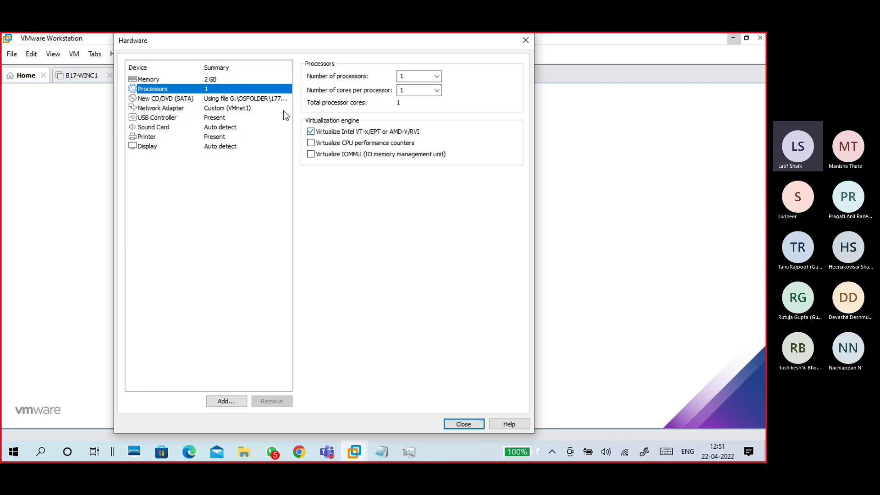
pyautogui.click(183, 98)
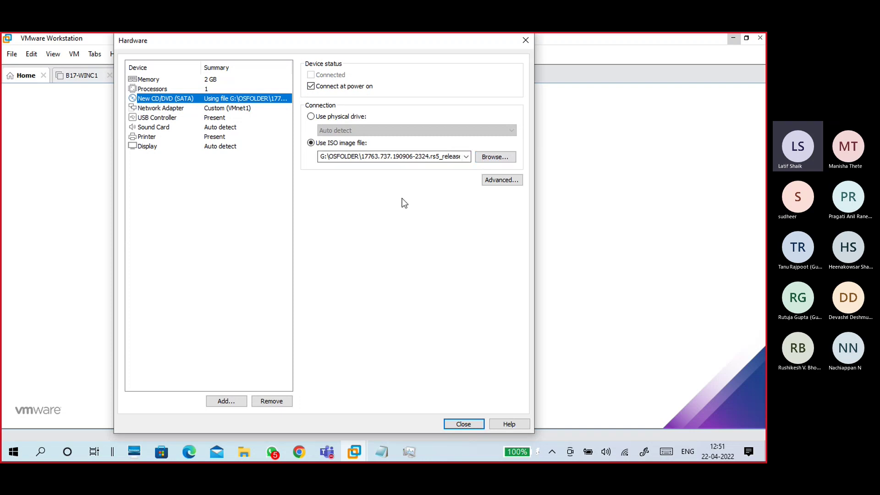
pyautogui.click(175, 110)
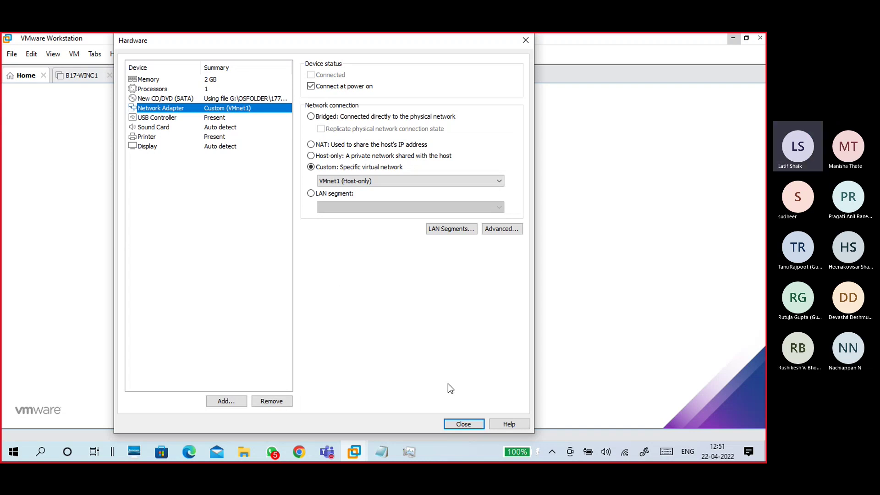
pyautogui.click(462, 422)
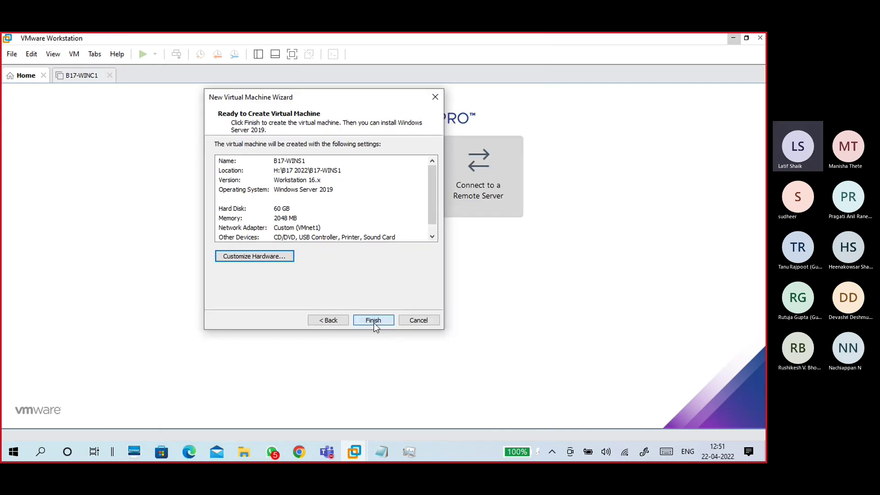
pyautogui.click(373, 321)
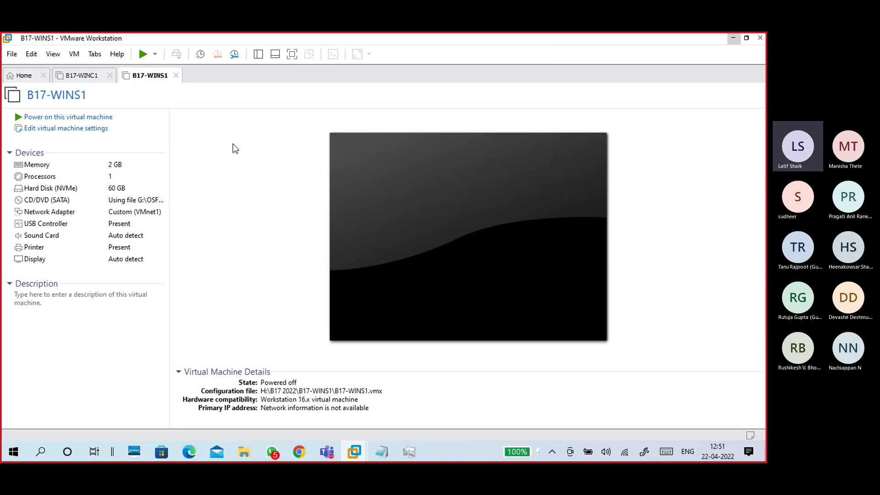
# Inspect the B17-WINC1 and B17-WINS1 folders in B17 2022 on VM DRIVE (H:) in File Explorer, including the B17-WINS1 files, and return to VMware Workstation
pyautogui.moveTo(244, 451)
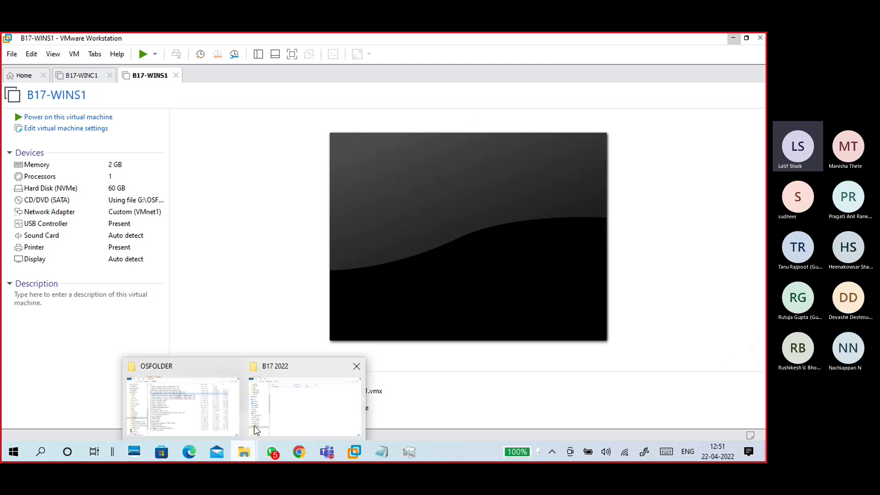
pyautogui.click(281, 417)
pyautogui.click(206, 120)
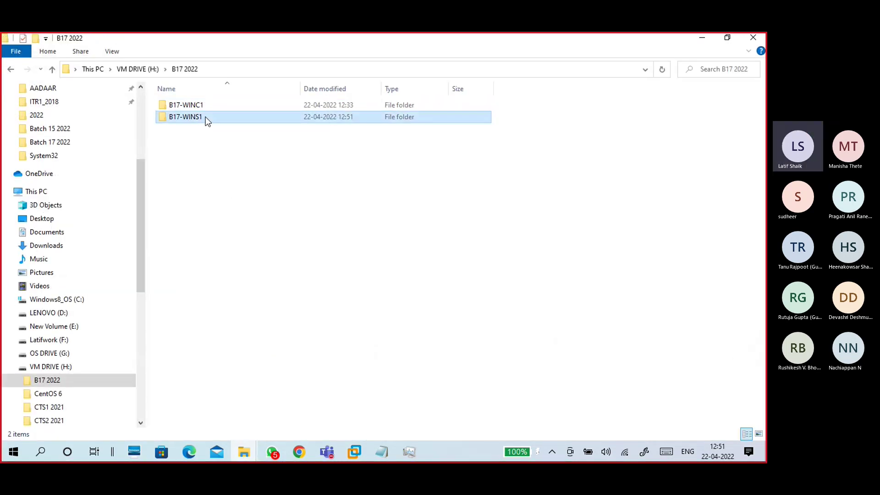
pyautogui.click(204, 105)
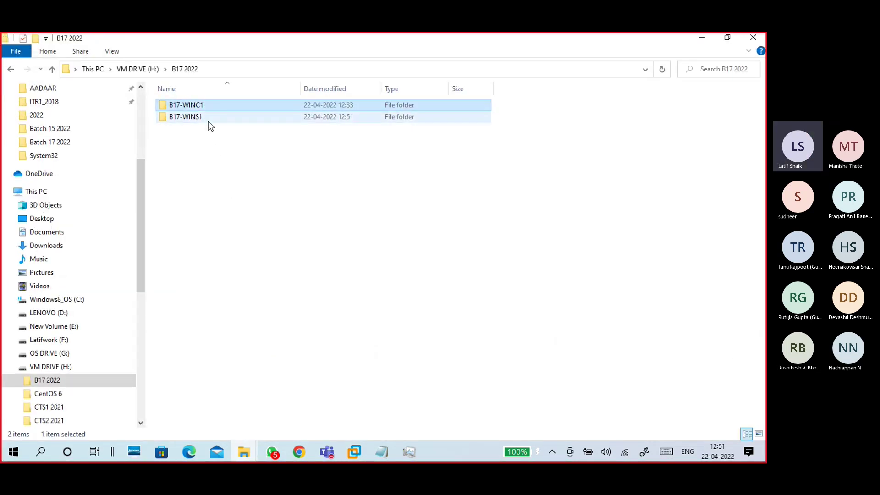
pyautogui.click(208, 120)
pyautogui.click(218, 203)
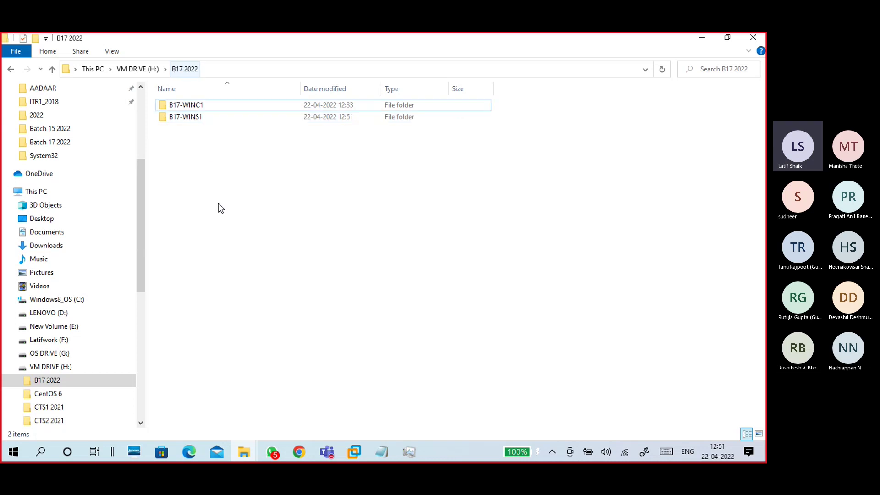
pyautogui.click(147, 68)
pyautogui.doubleClick(183, 119)
pyautogui.click(186, 118)
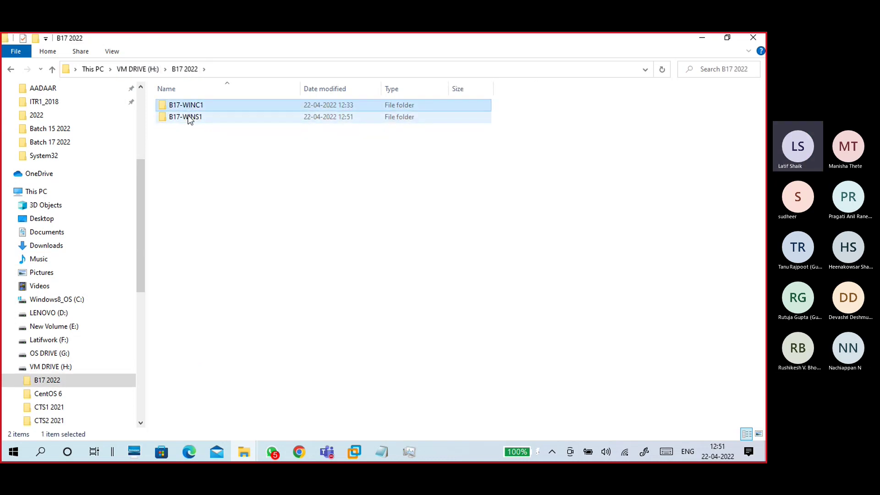
pyautogui.doubleClick(207, 120)
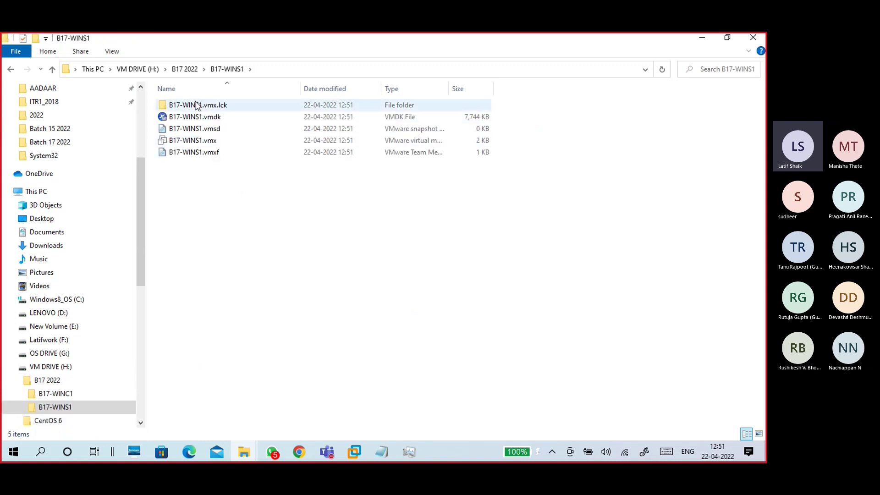
pyautogui.click(185, 69)
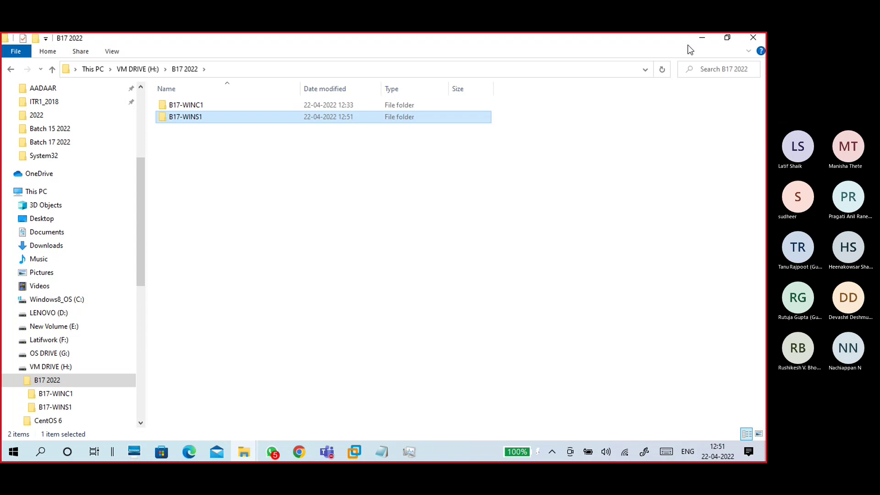
pyautogui.click(701, 38)
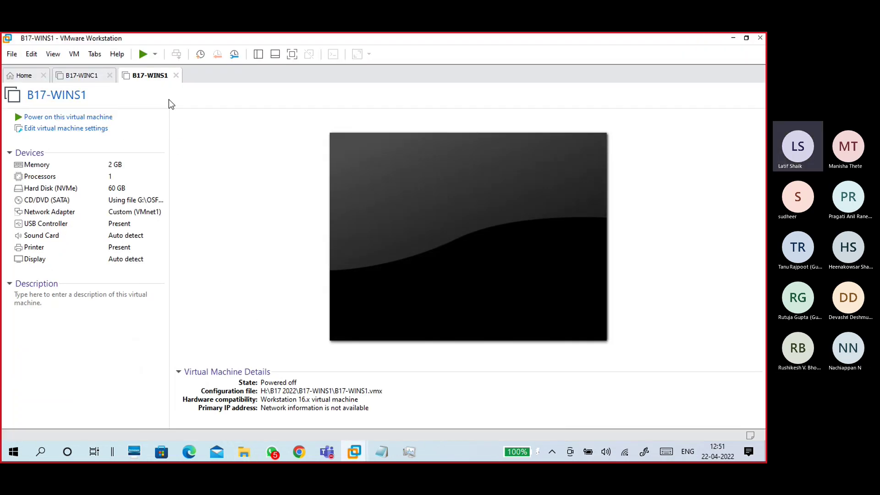
# Review the processor, hard disk, CD/DVD and network adapter settings of B17-WINS1, including the disk expansion option without changing the size
pyautogui.click(87, 130)
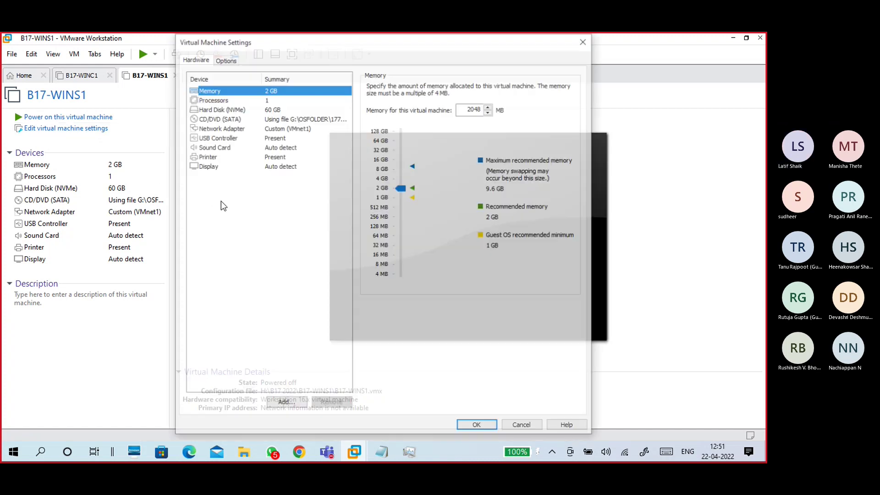
pyautogui.click(225, 99)
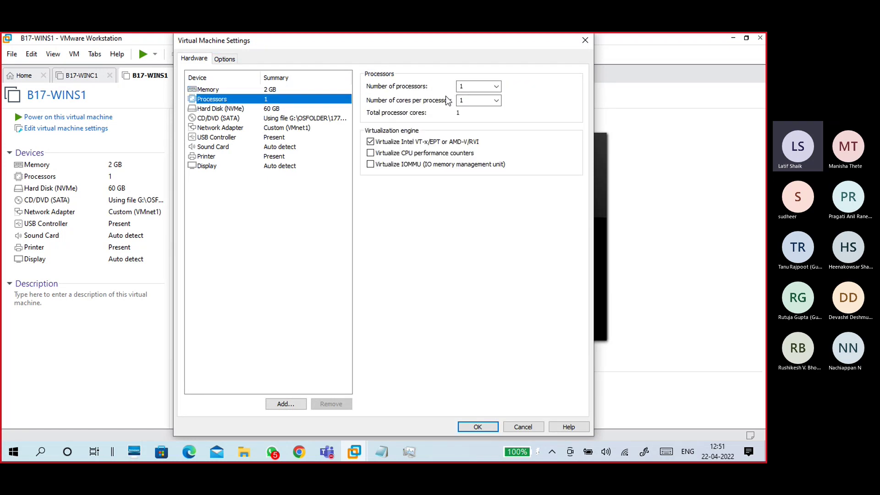
pyautogui.click(246, 110)
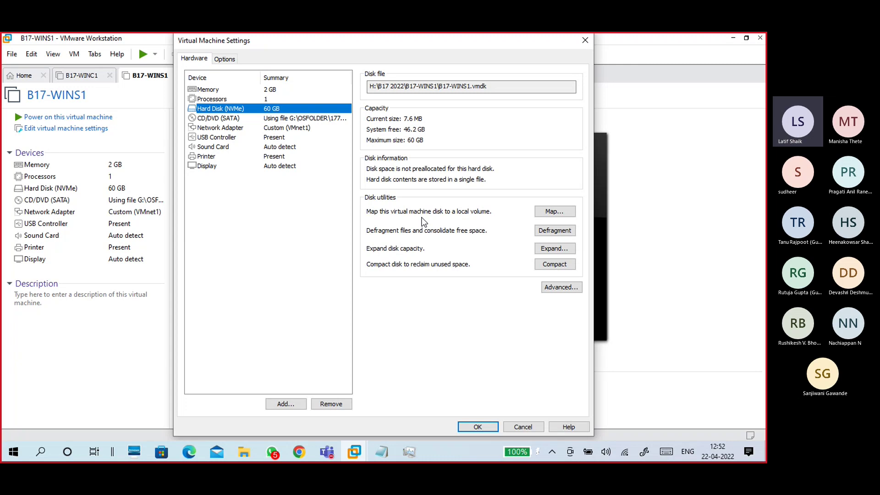
pyautogui.click(550, 250)
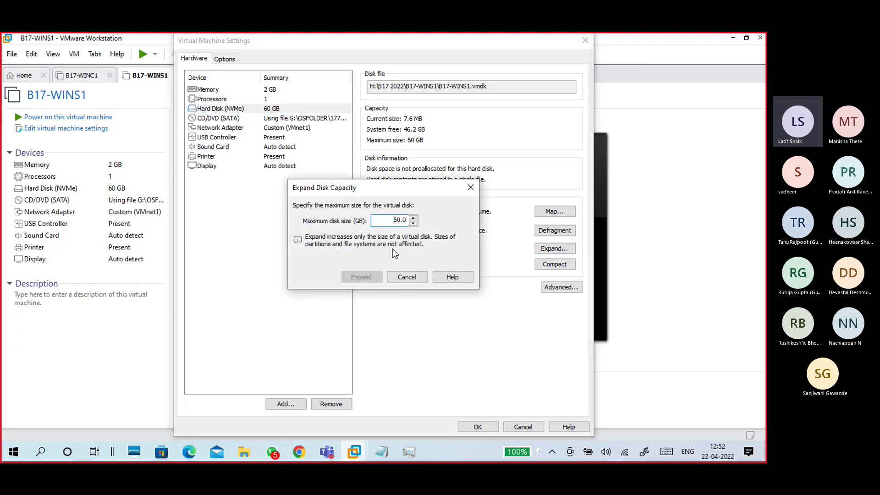
pyautogui.doubleClick(390, 220)
pyautogui.click(406, 277)
pyautogui.click(280, 119)
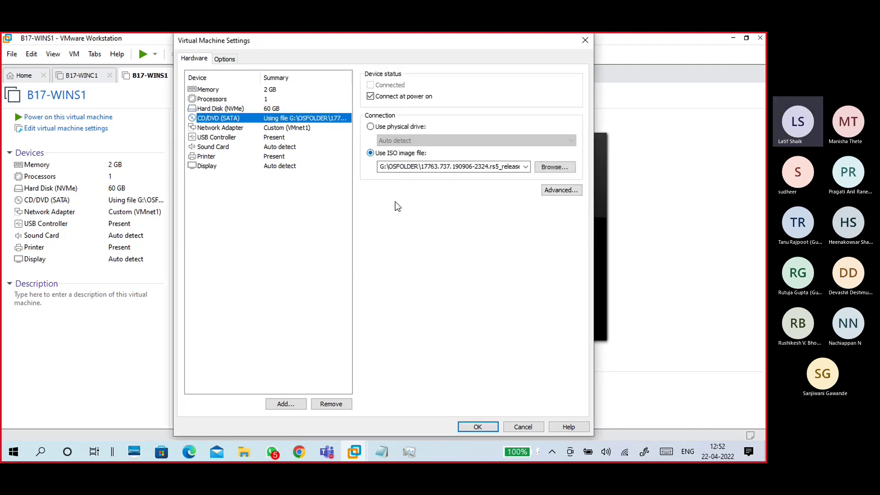
pyautogui.click(283, 128)
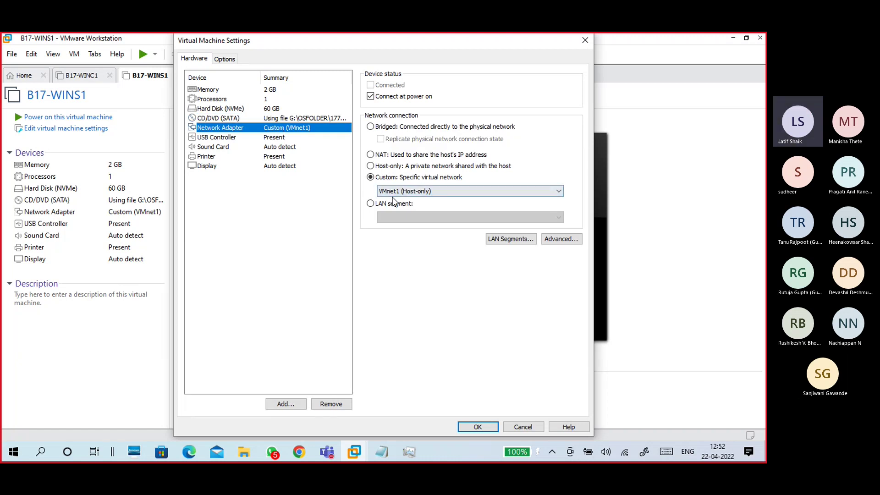
# Check the advanced firmware options, enable synchronizing guest time with the host under VMware Tools, and save the virtual machine settings
pyautogui.click(224, 59)
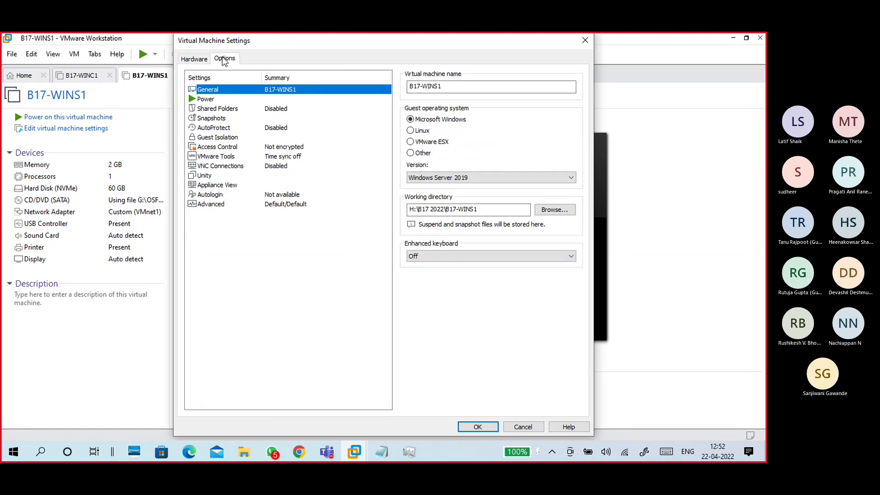
pyautogui.click(225, 206)
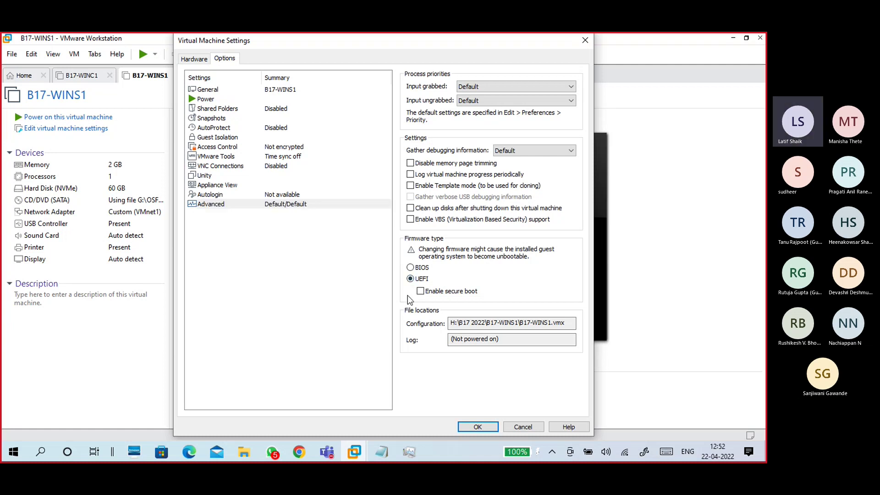
pyautogui.click(232, 157)
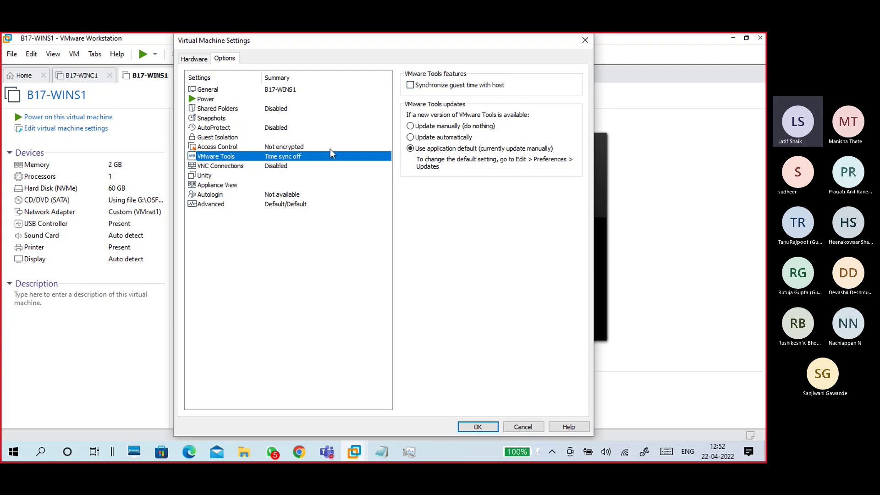
pyautogui.click(410, 84)
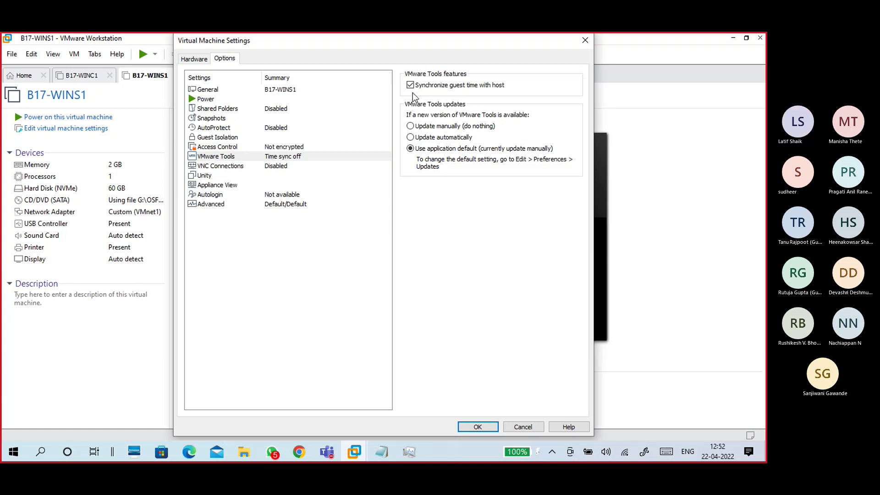
pyautogui.click(255, 156)
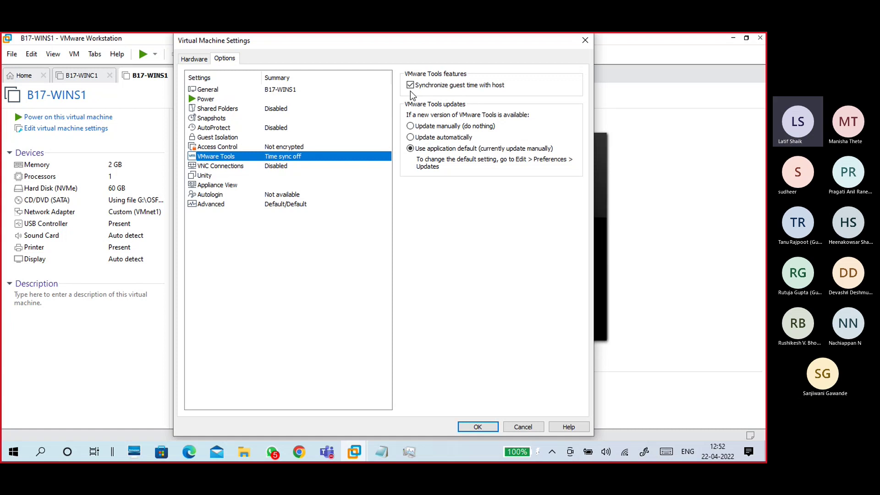
pyautogui.click(206, 60)
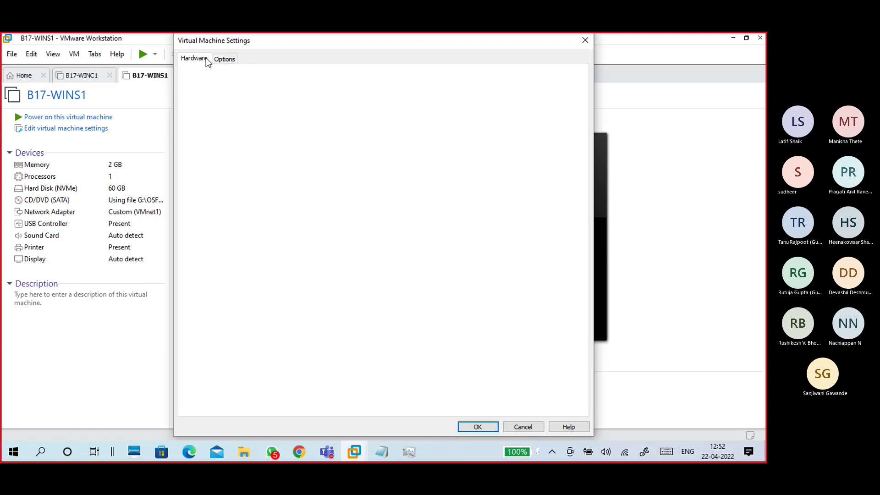
pyautogui.click(472, 427)
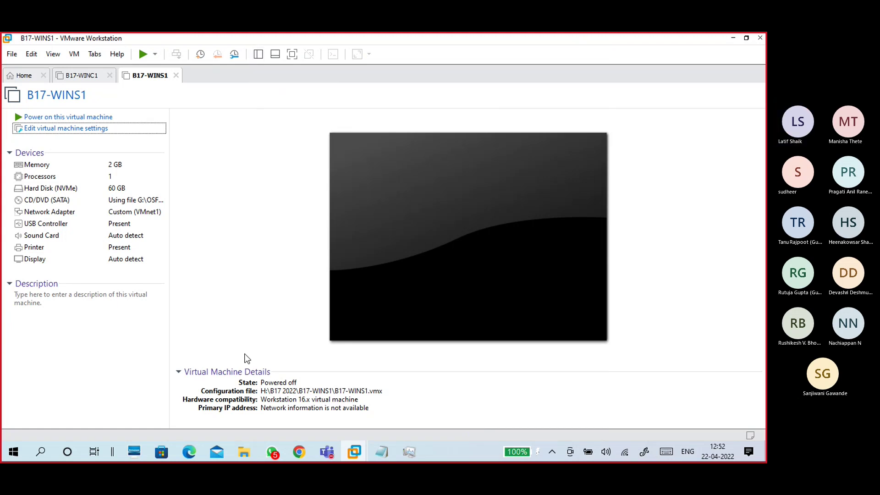
# Show the virtual machine library, and review the configuration lines in VMEDIT.txt on OS DRIVE (G:) before returning to VMware Workstation
pyautogui.click(258, 54)
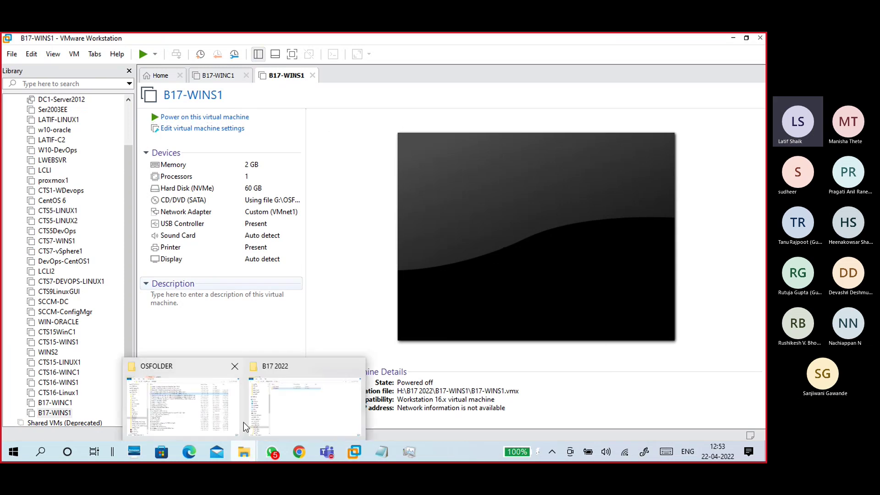
pyautogui.click(226, 327)
pyautogui.hotkey('alt', 'Tab')
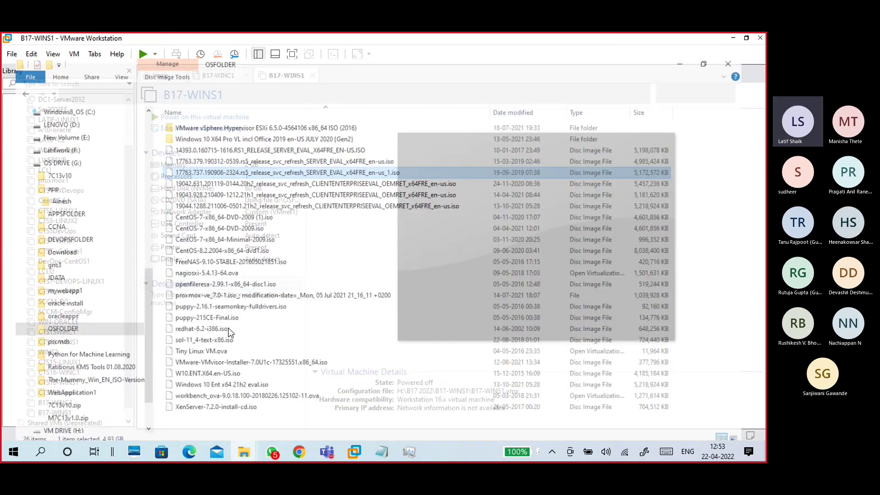
pyautogui.click(136, 68)
pyautogui.scroll(-2, 210, 226)
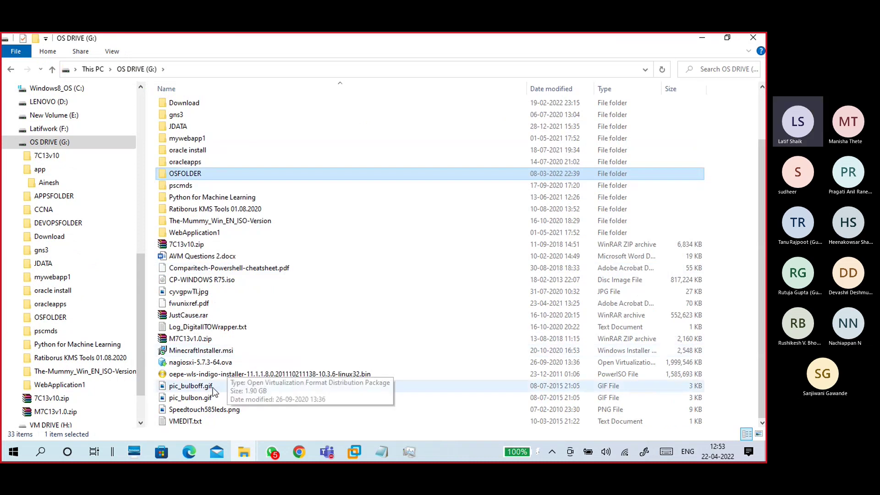
pyautogui.doubleClick(208, 424)
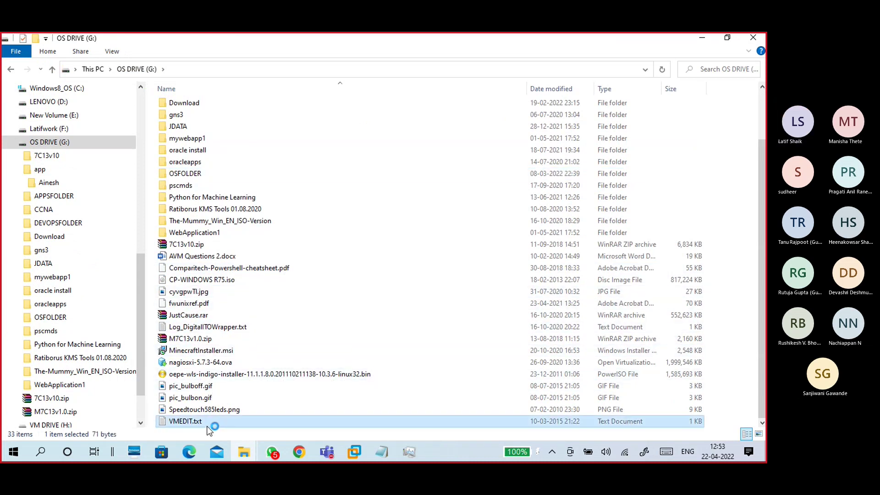
pyautogui.click(343, 211)
pyautogui.hotkey('ctrl', 'a')
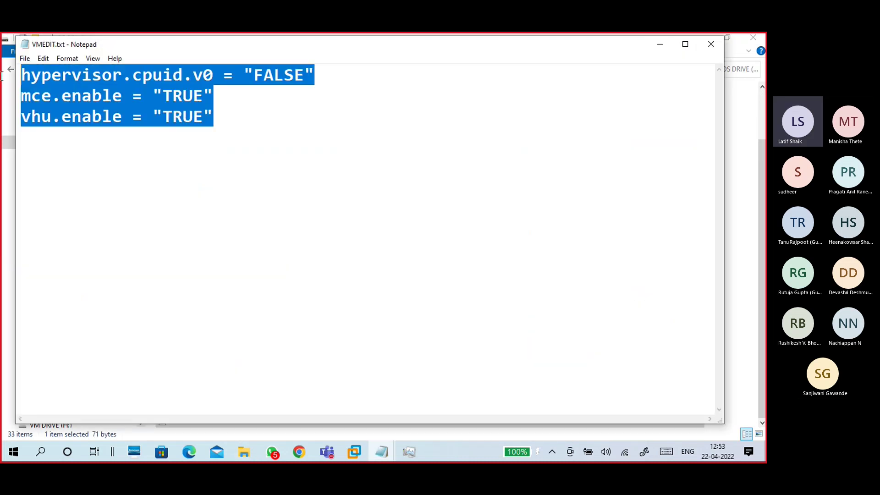
pyautogui.click(314, 212)
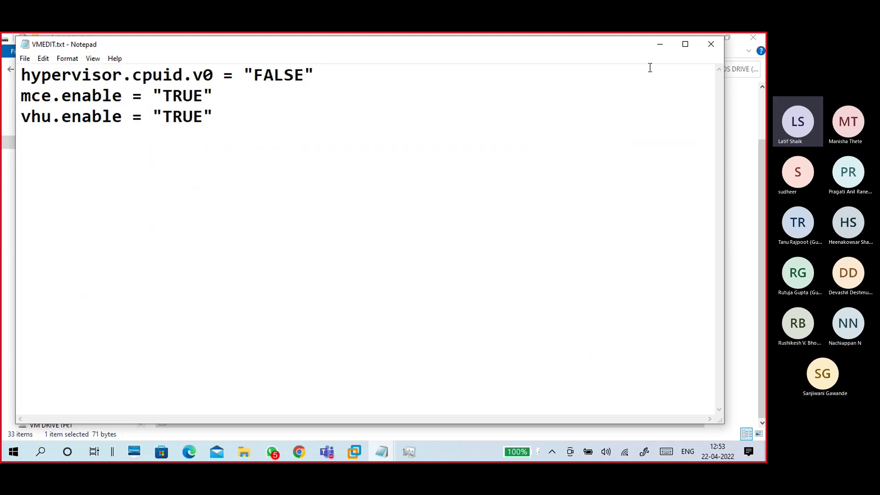
pyautogui.click(712, 50)
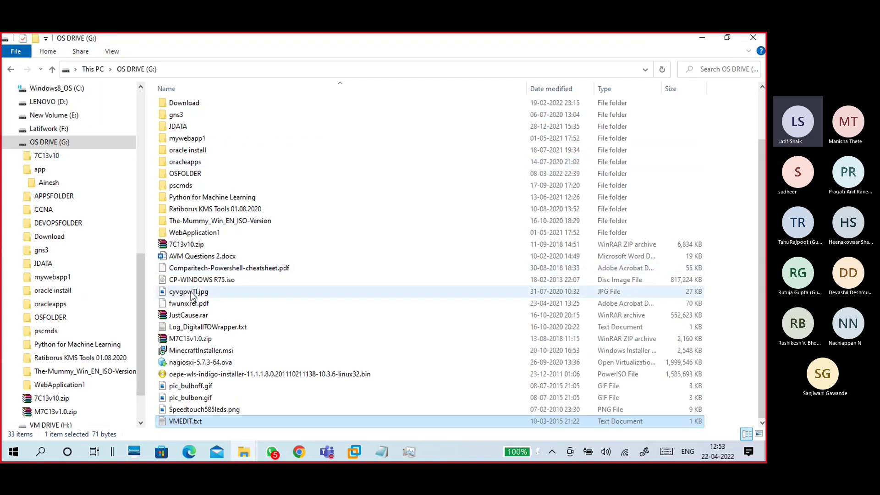
pyautogui.click(709, 41)
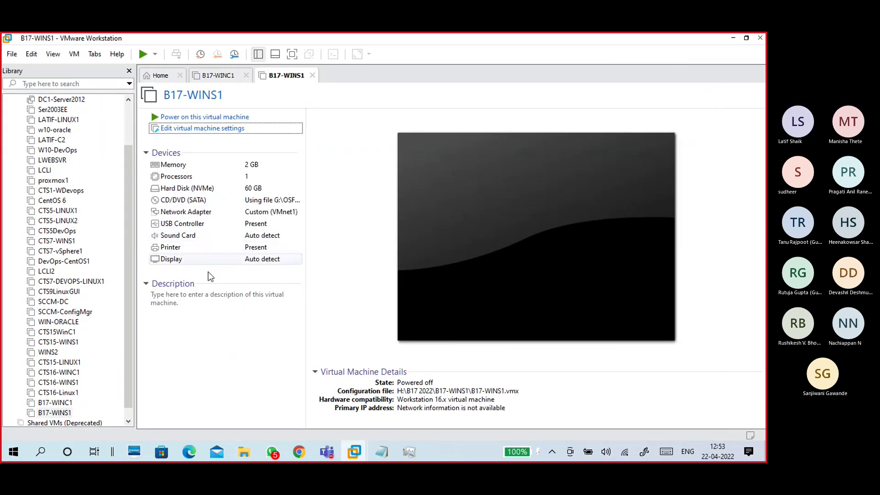
# Open the VM directory of B17-WINS1 from the library and maximize its File Explorer window
pyautogui.click(60, 414)
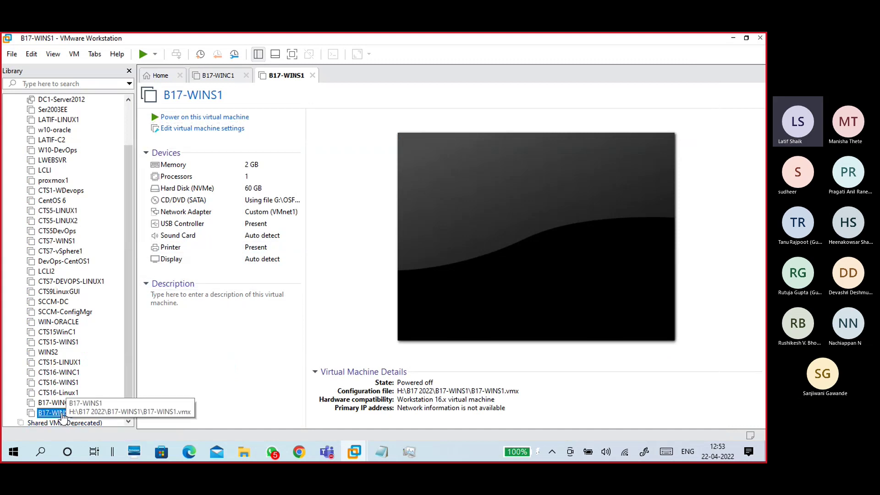
pyautogui.rightClick(60, 413)
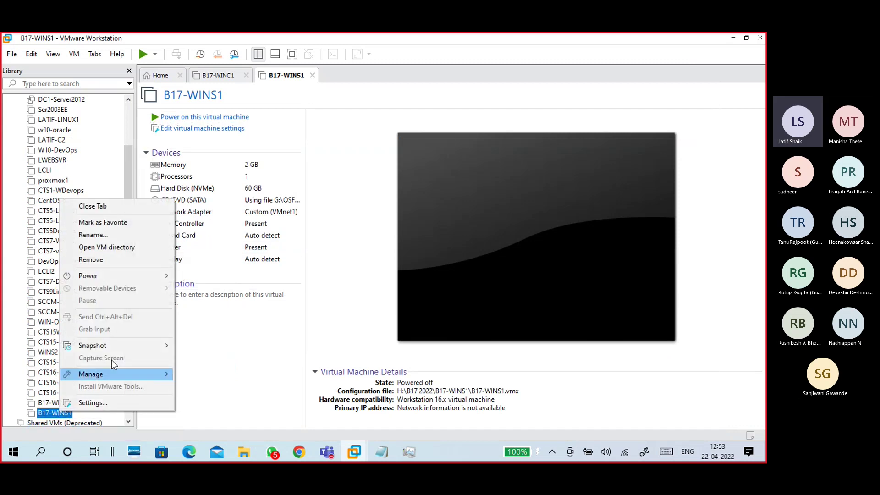
pyautogui.click(121, 247)
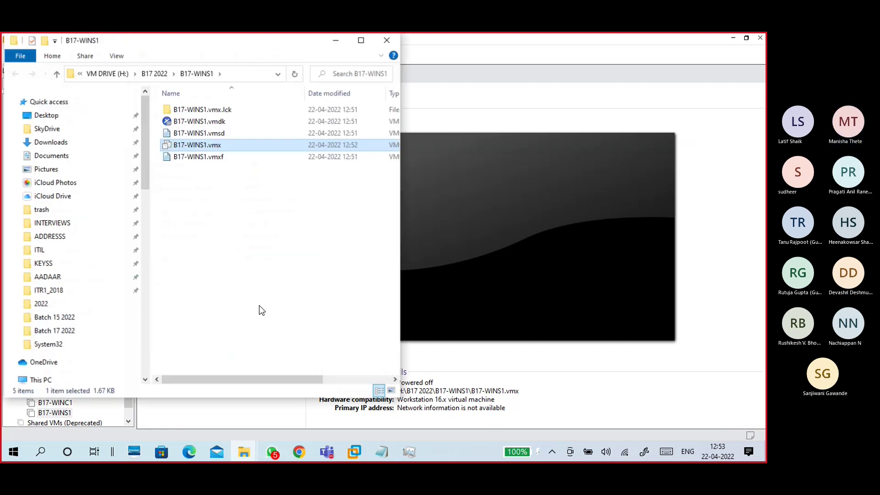
pyautogui.click(364, 39)
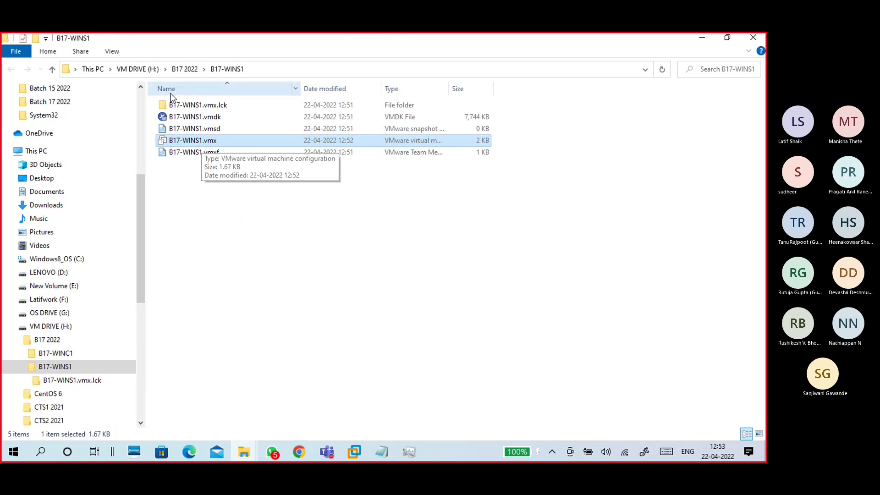
# Turn off the display of file name extensions in the B17-WINS1 folder
pyautogui.click(112, 51)
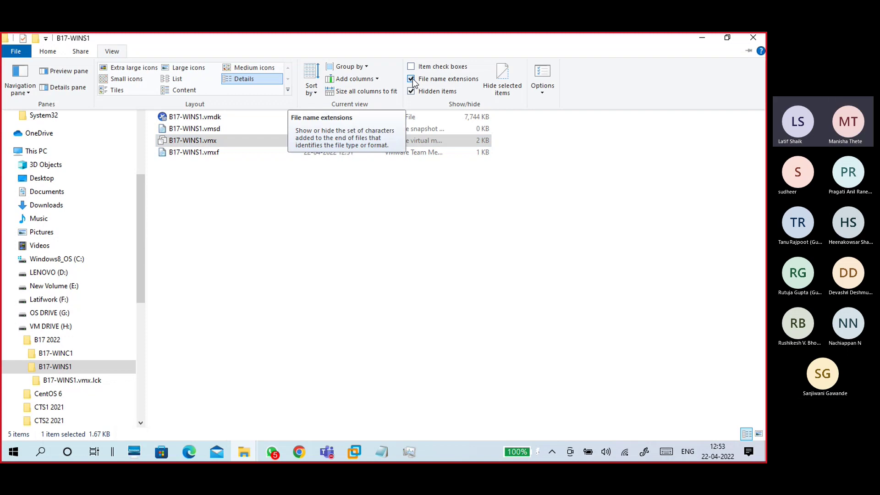
pyautogui.click(419, 82)
pyautogui.click(114, 51)
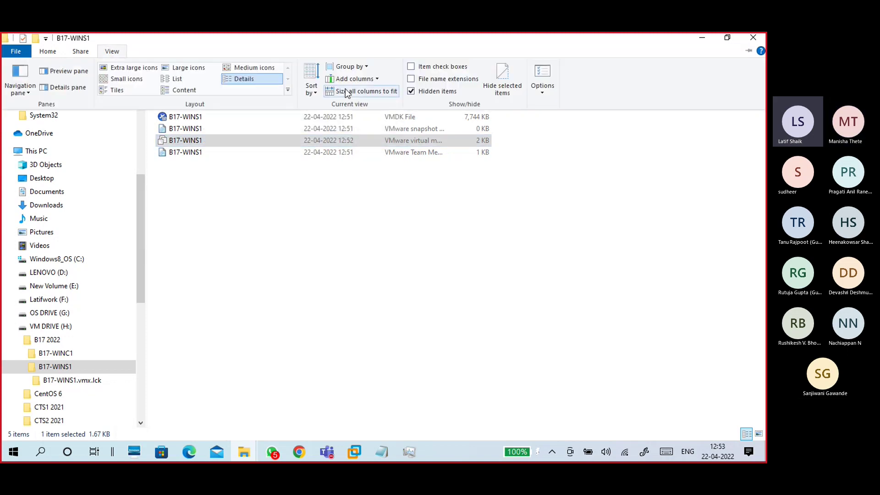
# Show file name extensions in the B17-WINS1 folder and open B17-WINS1.vmx with Notepad, without making Notepad the default for .vmx files
pyautogui.click(411, 79)
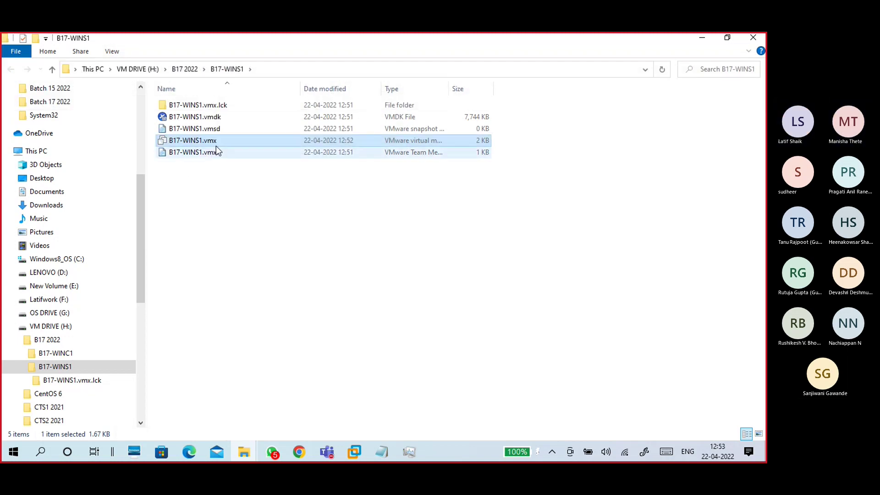
pyautogui.doubleClick(218, 140)
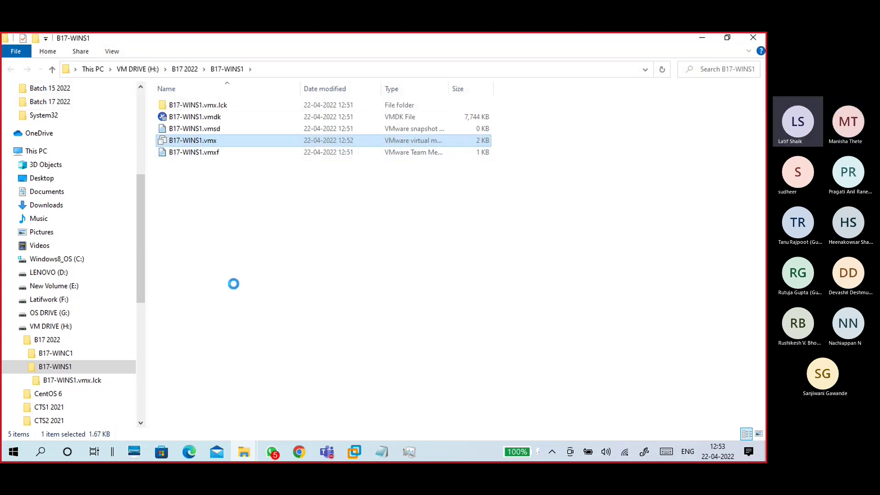
pyautogui.hotkey('shift', 'F10')
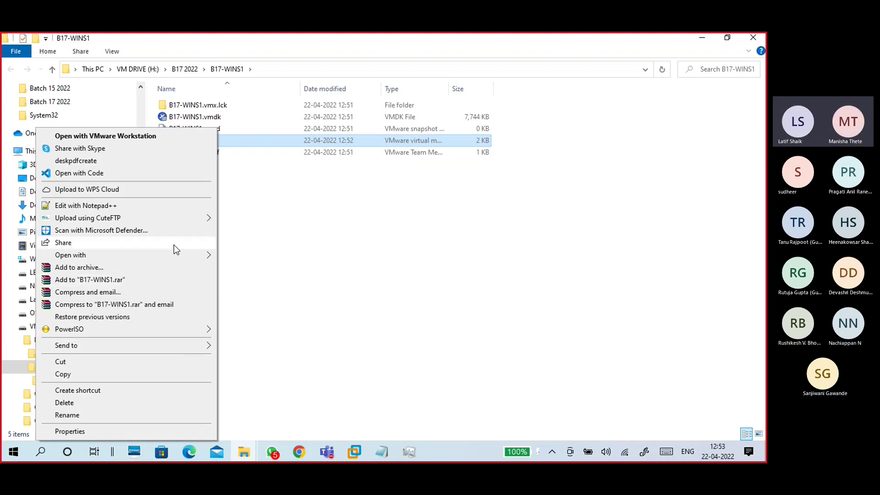
pyautogui.moveTo(209, 255)
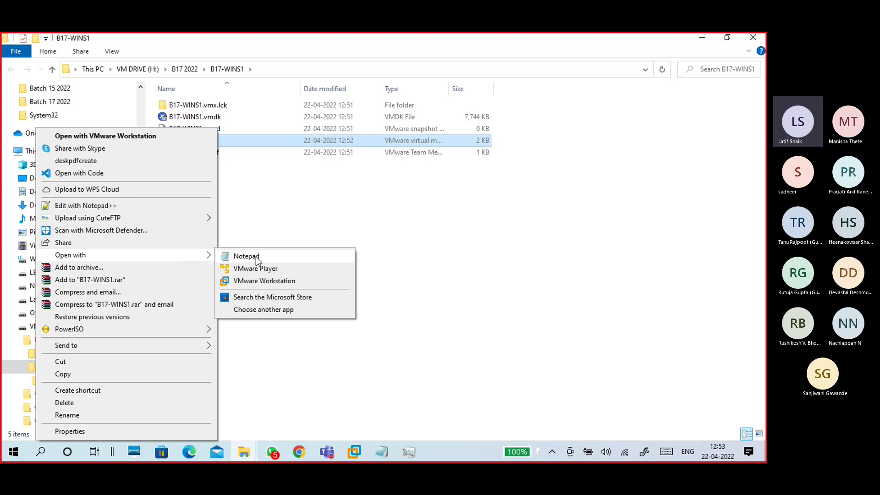
pyautogui.click(288, 309)
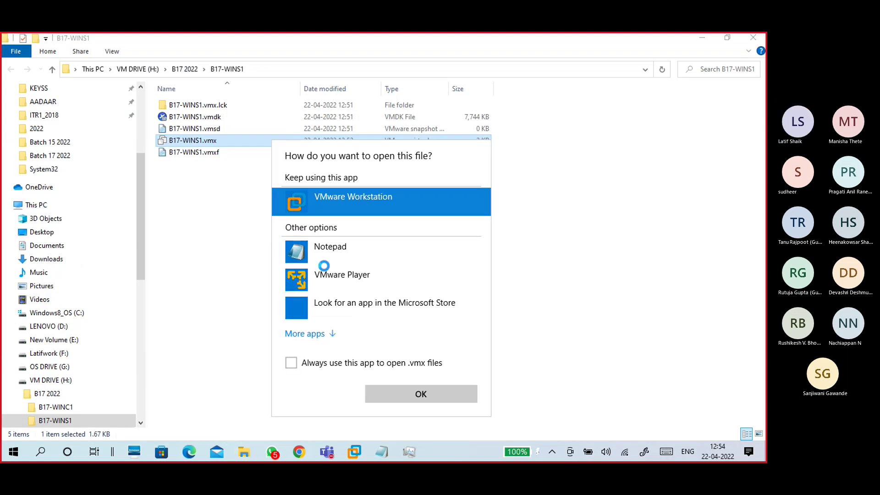
pyautogui.click(333, 259)
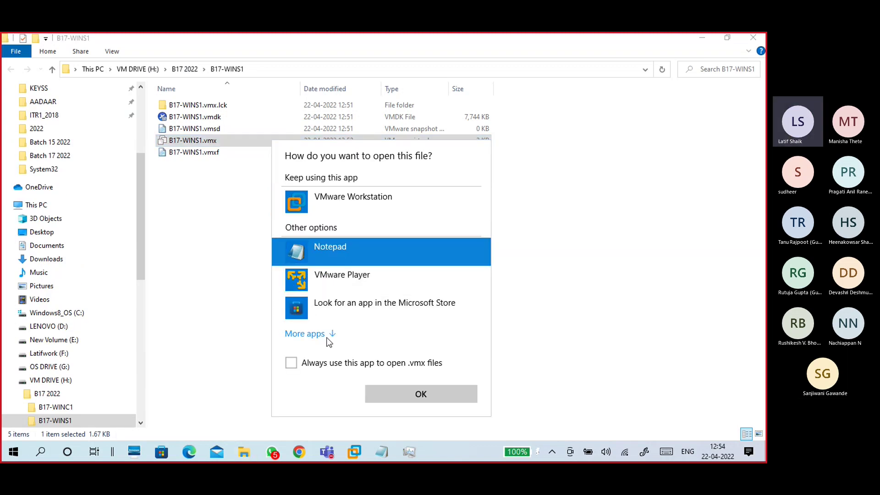
pyautogui.click(328, 334)
pyautogui.scroll(-3, 359, 320)
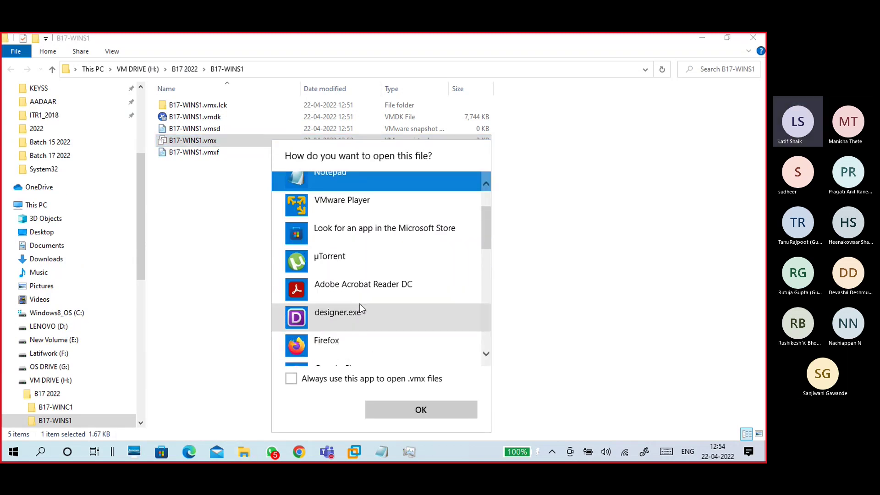
pyautogui.scroll(2, 355, 275)
pyautogui.click(398, 410)
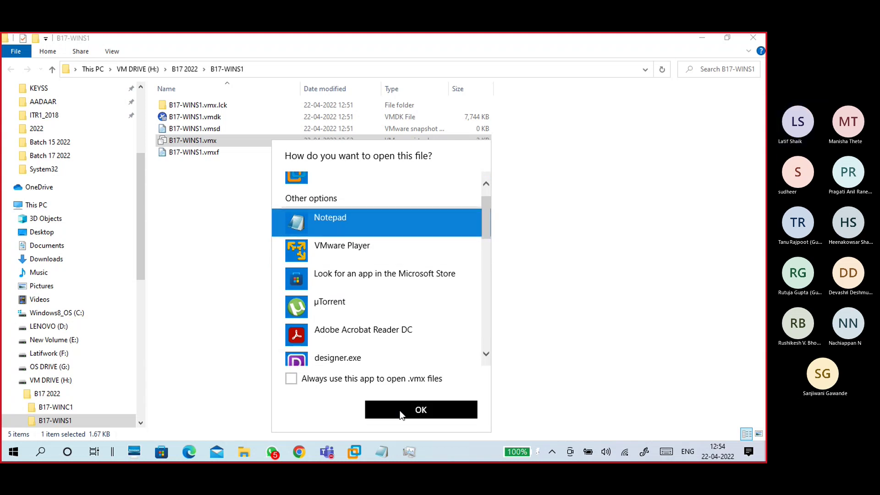
# Append hypervisor.cpuid.v0 = "FALSE", mce.enable = "TRUE" and vhu.enable = "TRUE" at the end of B17-WINS1.vmx
pyautogui.scroll(-15, 350, 295)
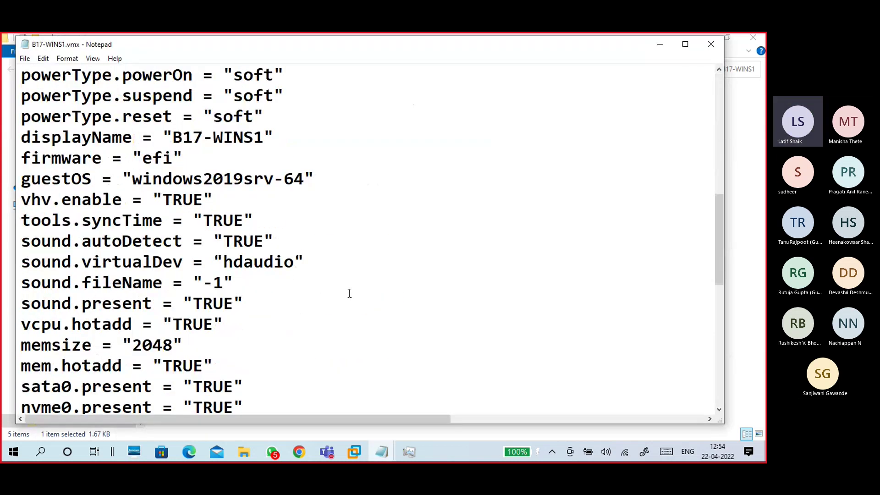
pyautogui.click(51, 395)
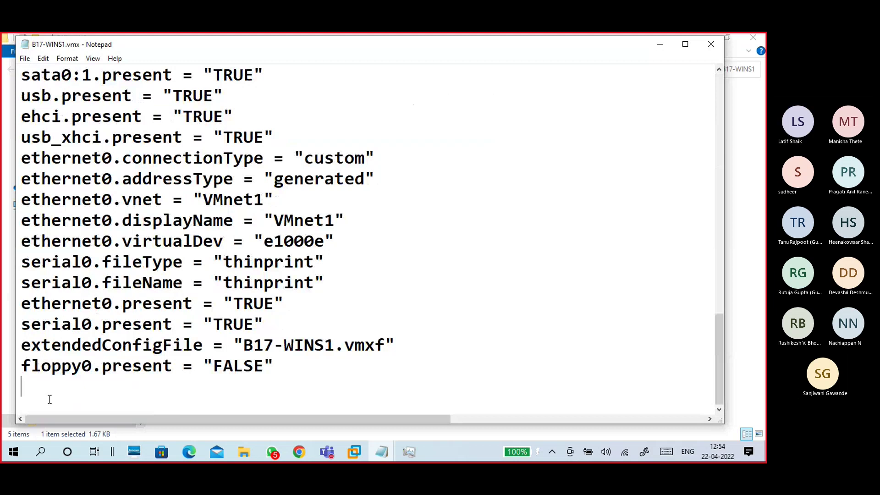
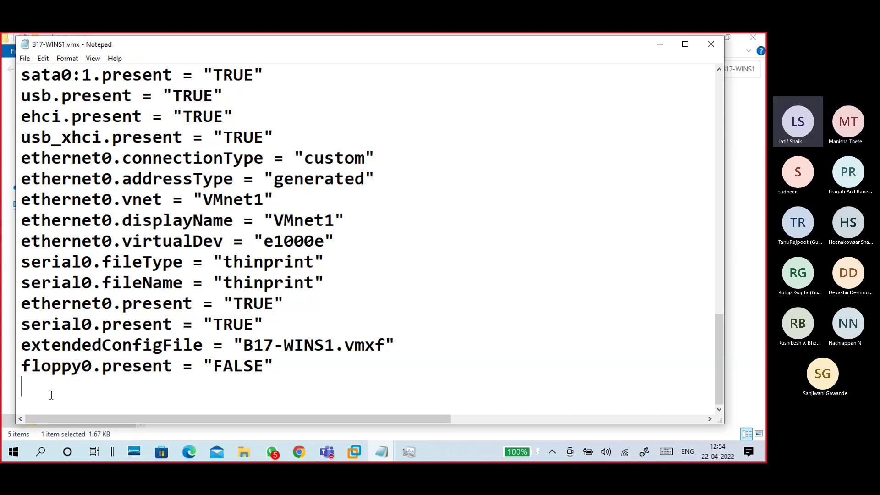
pyautogui.write('hypervisor.cpuid.v0 = "FALSE" mce.enable = "TRUE" vhu.enable = "TRUE"')
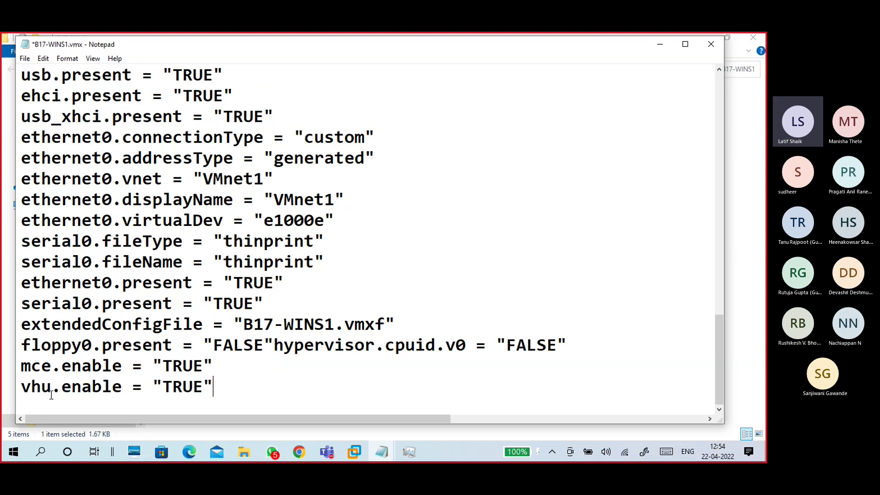
# Insert a line break after floppy0.present = "FALSE" so the hypervisor.cpuid.v0 setting starts on its own line
pyautogui.click(274, 345)
pyautogui.moveTo(38, 338); pyautogui.dragTo(274, 345)
pyautogui.click(275, 343)
pyautogui.press('Return')
pyautogui.scroll(-1, 265, 353)
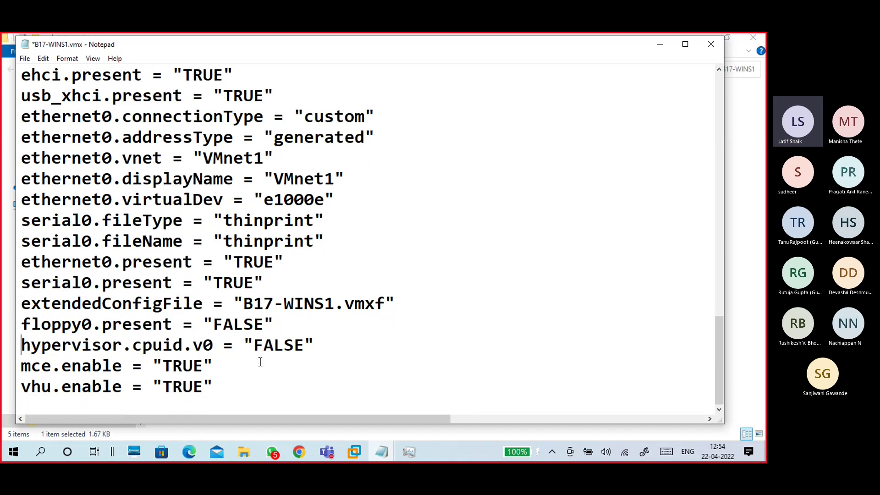
# Highlight the last four lines of the configuration, from floppy0.present through vhu.enable, to review them
pyautogui.moveTo(232, 387); pyautogui.dragTo(10, 316)
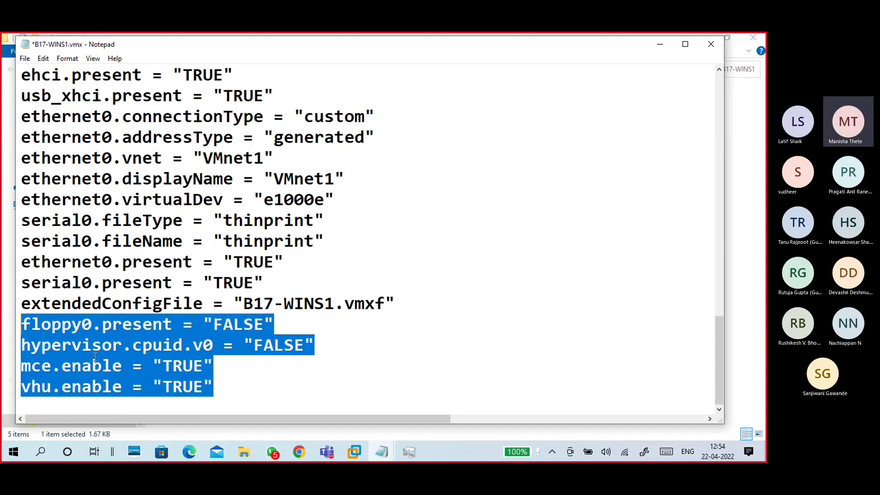
pyautogui.click(151, 366)
pyautogui.moveTo(219, 386); pyautogui.dragTo(1, 326)
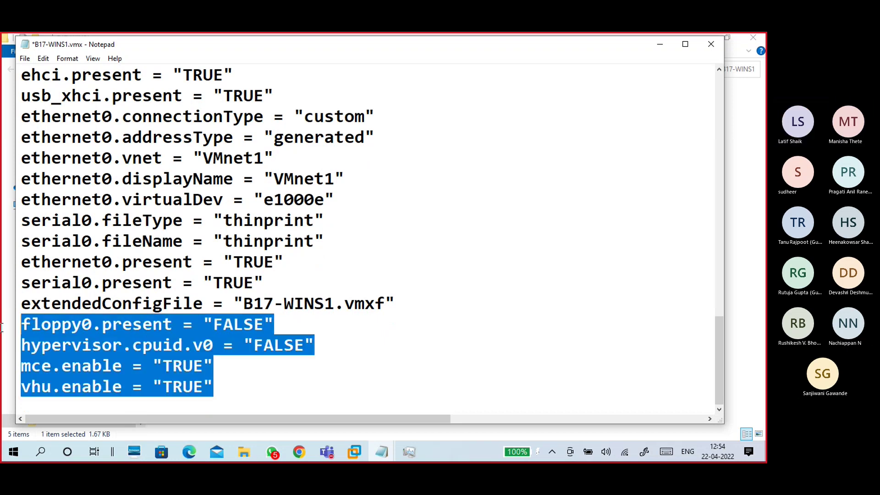
# Save the edited B17-WINS1.vmx configuration file and close it
pyautogui.click(112, 365)
pyautogui.moveTo(231, 388); pyautogui.dragTo(9, 324)
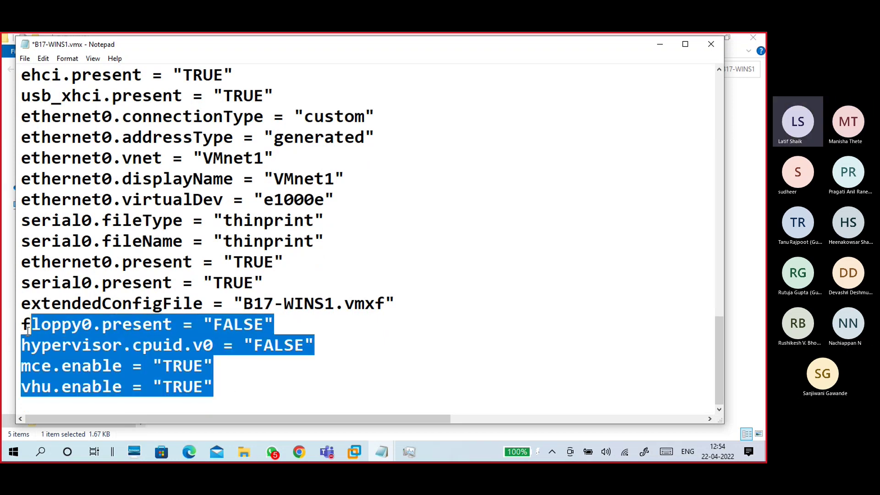
pyautogui.click(226, 383)
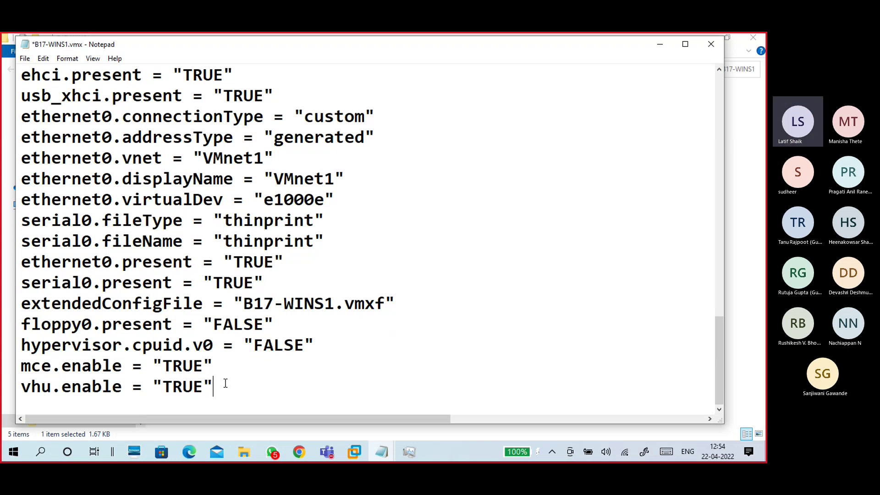
pyautogui.click(24, 58)
pyautogui.click(39, 108)
pyautogui.click(710, 45)
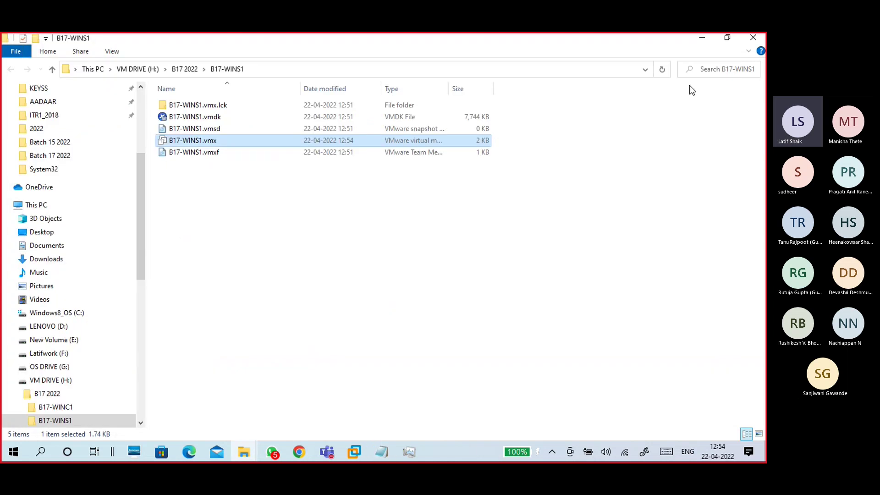
# Go up to the B17 2022 folder and close File Explorer
pyautogui.click(447, 223)
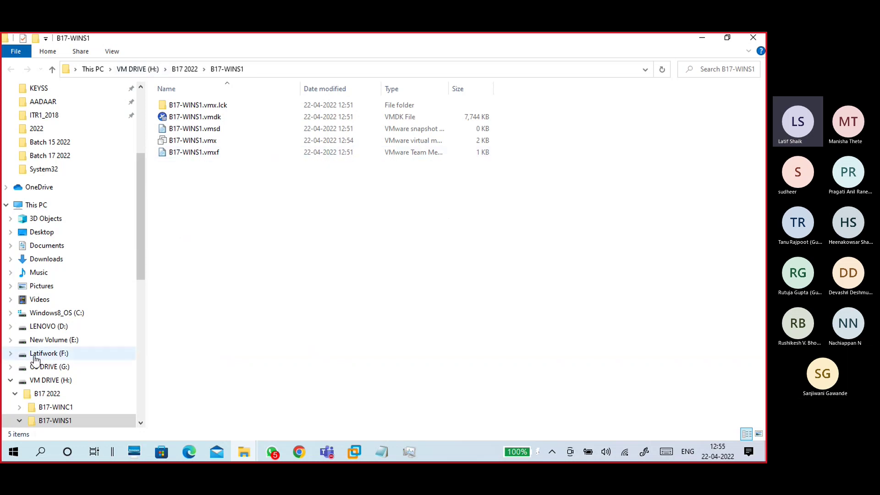
pyautogui.click(15, 394)
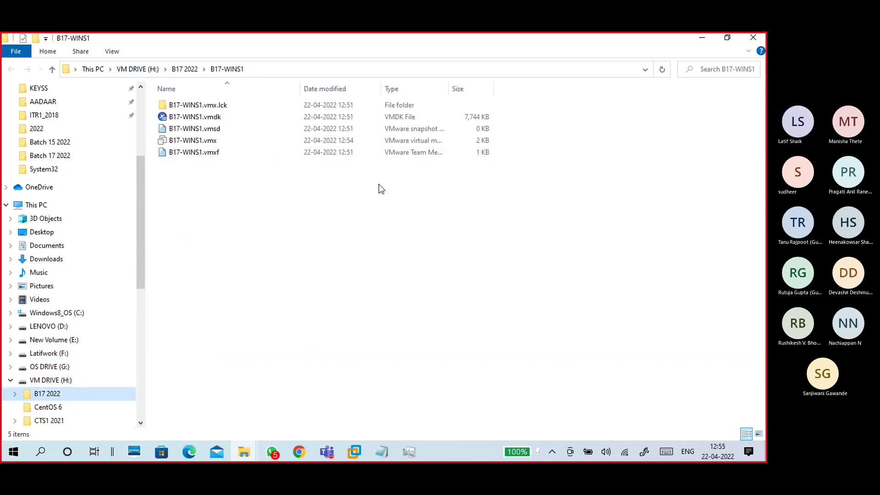
pyautogui.click(185, 69)
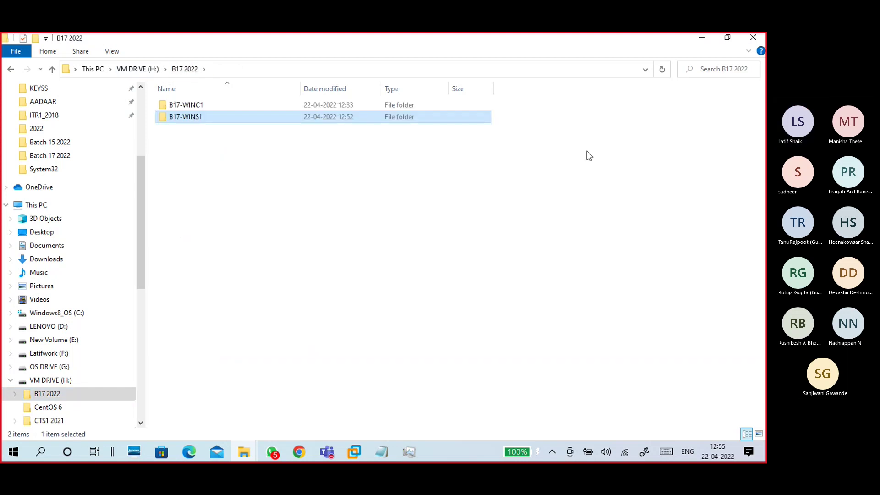
pyautogui.click(753, 37)
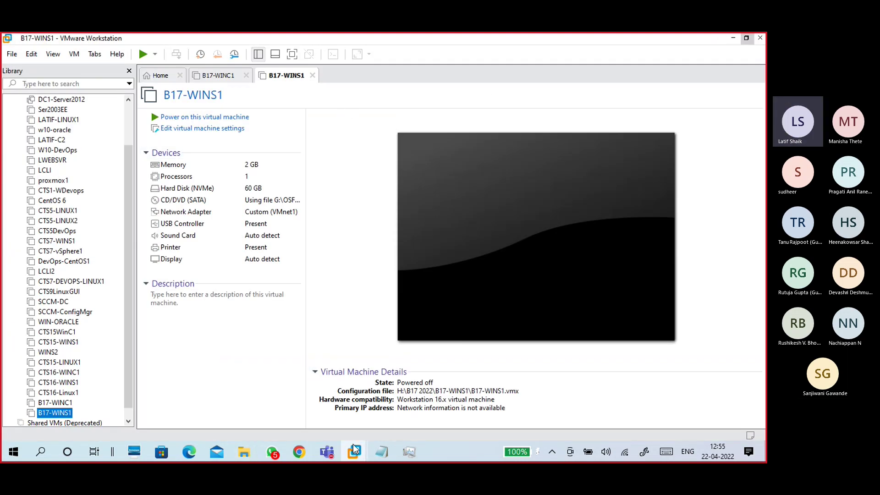
# Switch to the 22-04 win10.txt notes and add the line "CPU - 1 - 1" below the 8G and 4G VM lines
pyautogui.moveTo(381, 452)
pyautogui.click(393, 417)
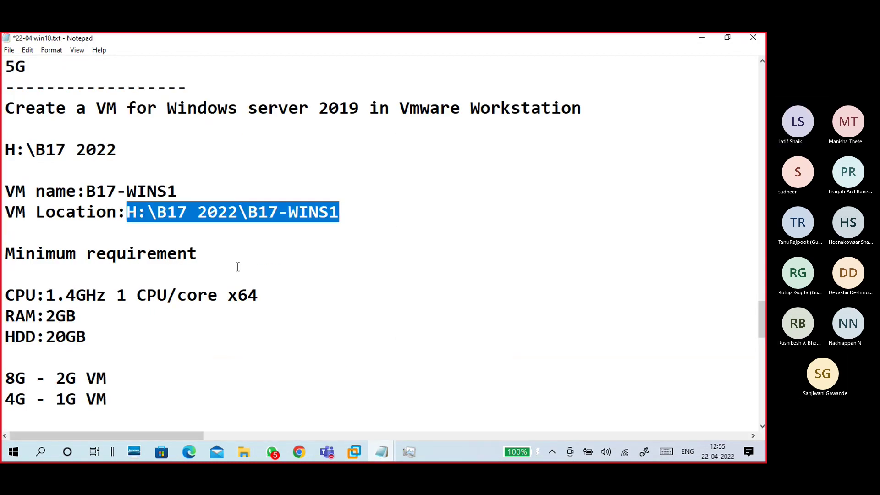
pyautogui.scroll(-3, 256, 275)
pyautogui.scroll(2, 257, 270)
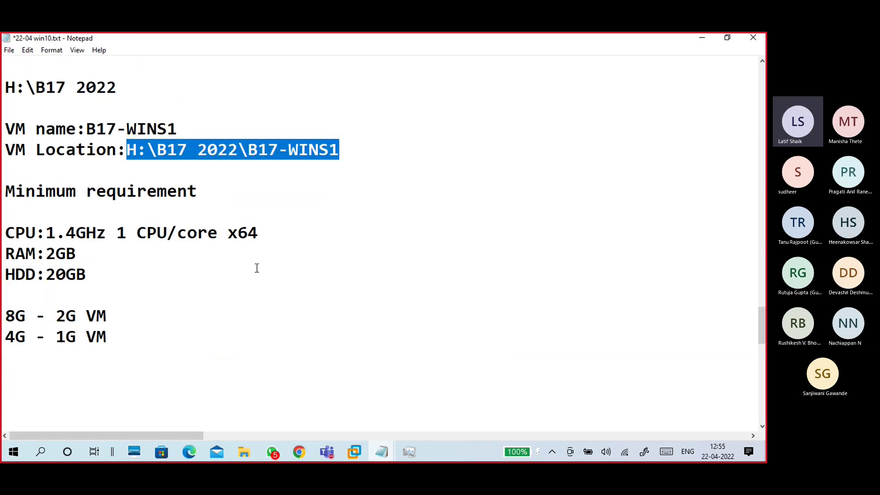
pyautogui.scroll(-2, 263, 265)
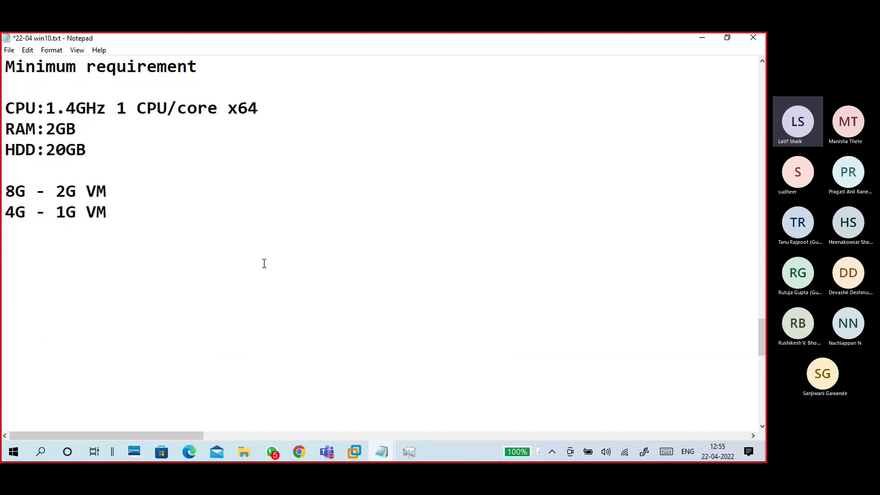
pyautogui.click(124, 259)
pyautogui.write('RM')
pyautogui.press('BackSpace')
pyautogui.press('BackSpace')
pyautogui.write('CPU')
pyautogui.press('BackSpace')
pyautogui.write('PU - 1 1')
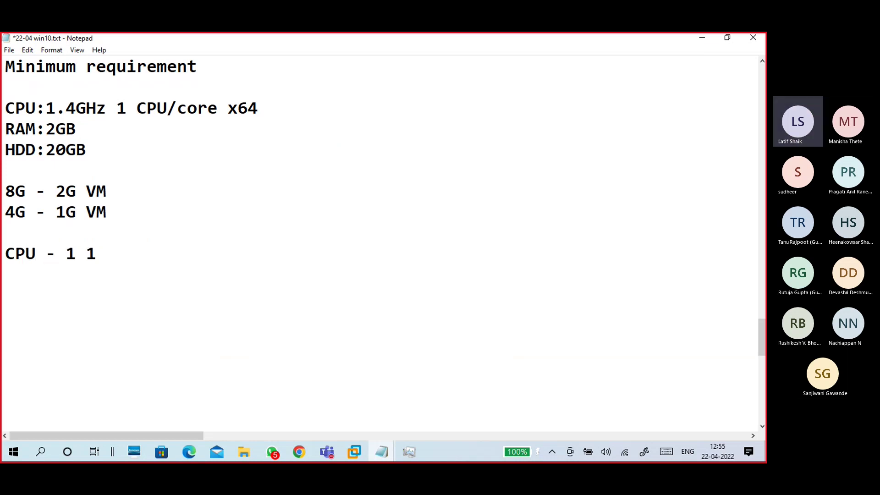
pyautogui.press('Left')
pyautogui.write('-')
pyautogui.press('Right')
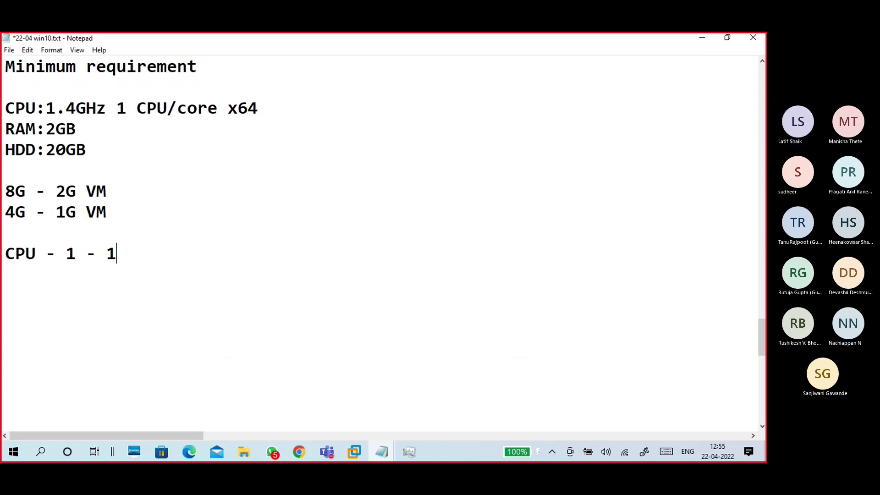
# Append "check virtualize vt-x .." to the CPU line and start a new line
pyautogui.write('check')
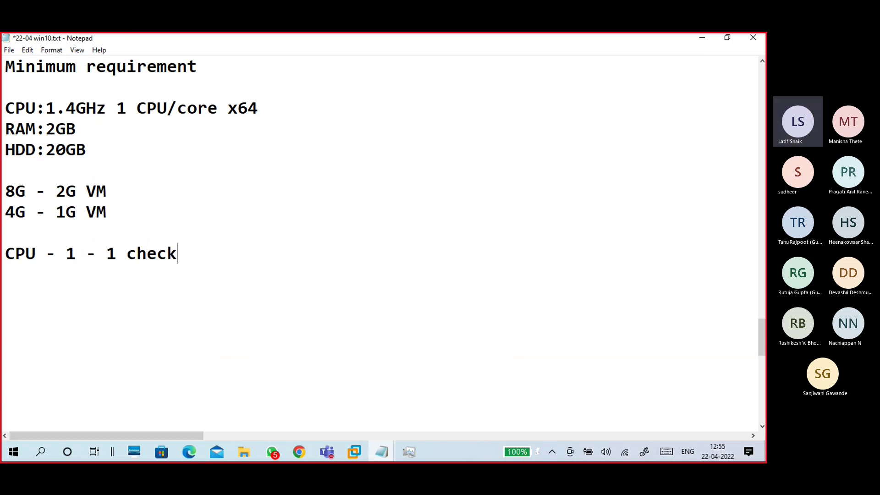
pyautogui.write(' virtu')
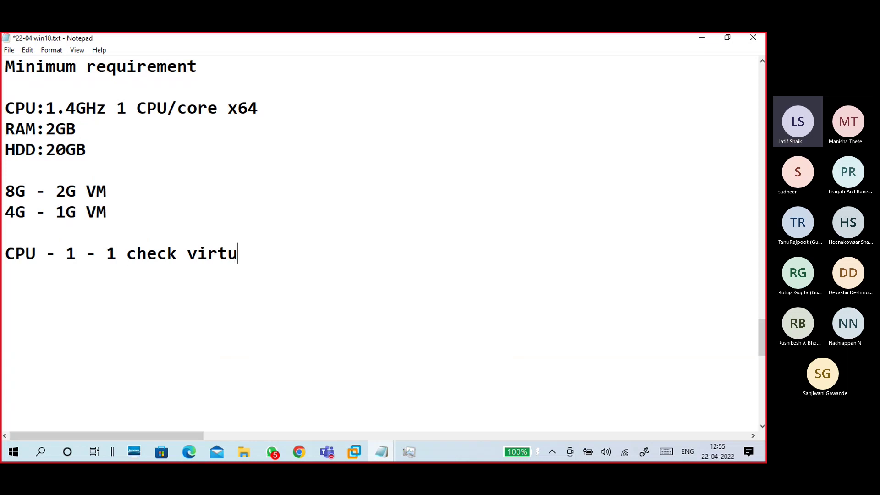
pyautogui.write('alize ')
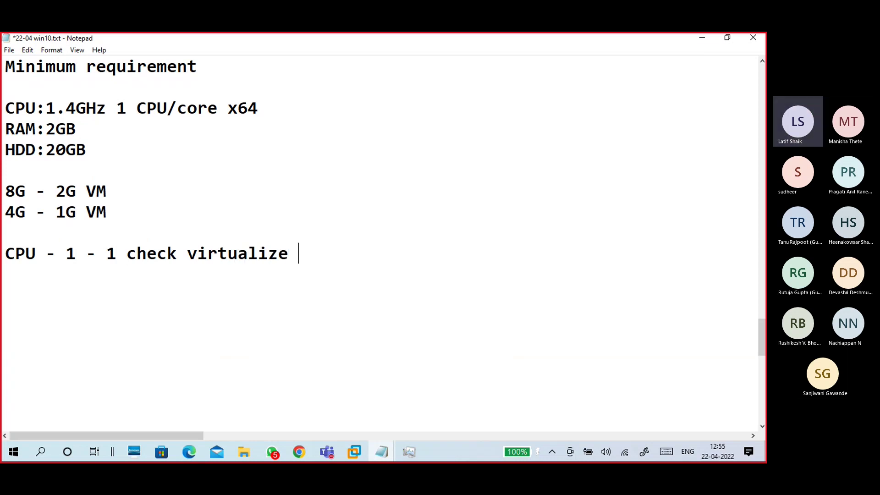
pyautogui.write('vt-x')
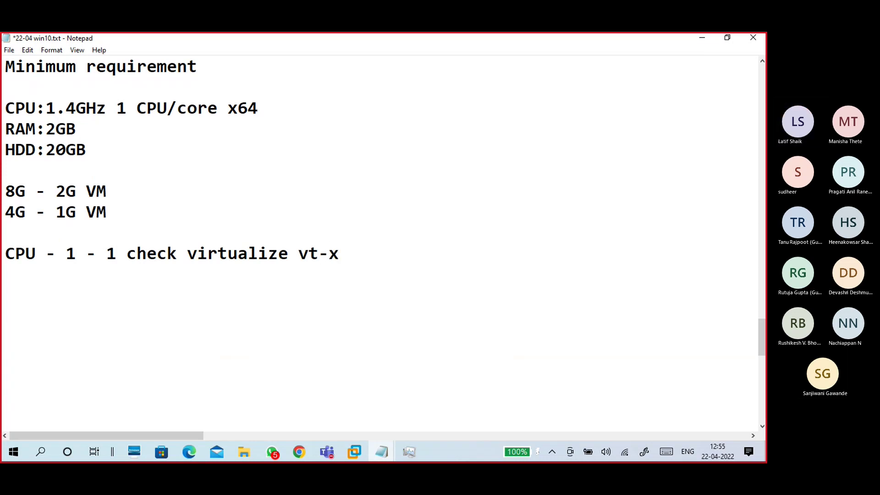
pyautogui.write('..')
pyautogui.press('Return')
# Add the lines "RAM - 2G" and "HDD - 60G" below the CPU line
pyautogui.write('RAM')
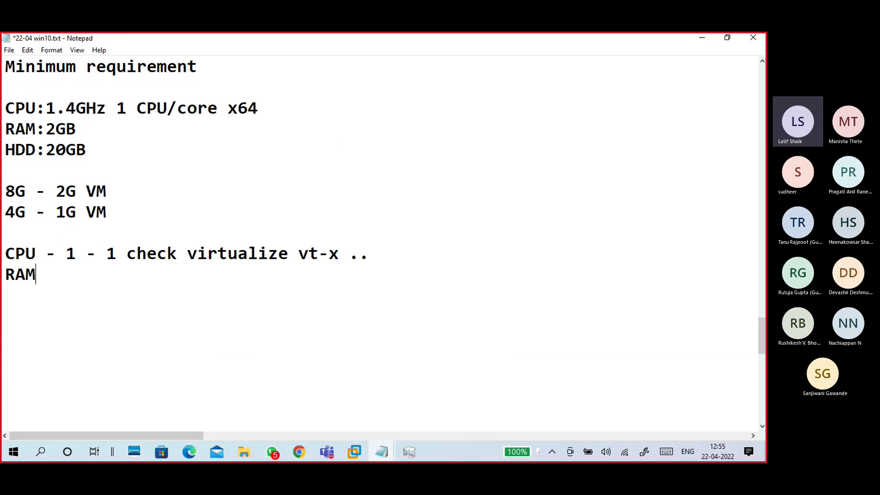
pyautogui.write(' - 2G')
pyautogui.press('Return')
pyautogui.write('HDD -')
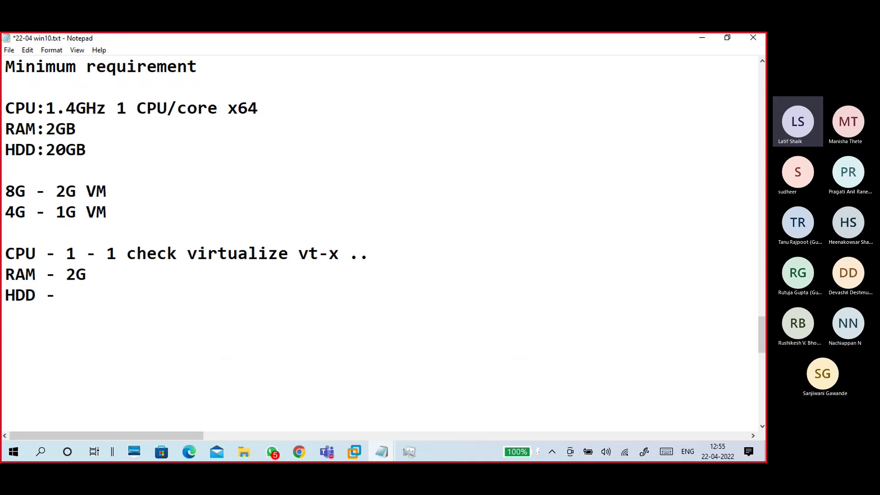
pyautogui.write(' 60G')
pyautogui.press('Return')
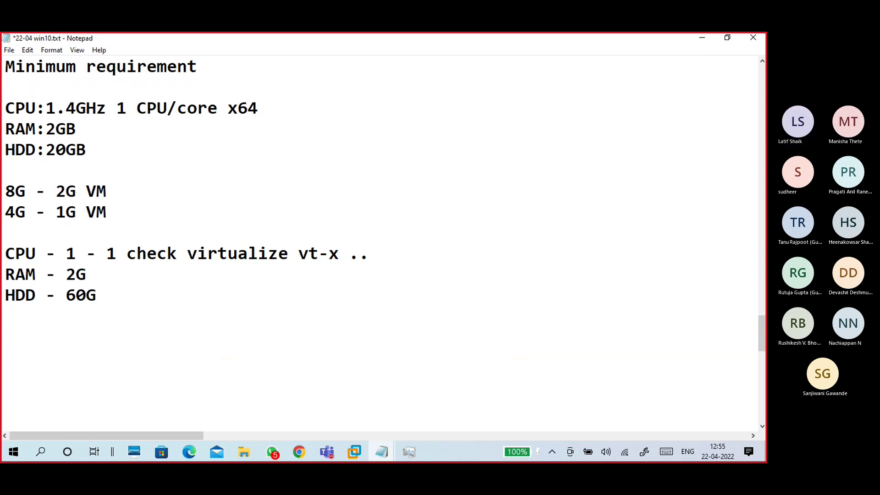
# Add the line "Network - VMNet1" below the HDD line
pyautogui.write('Net')
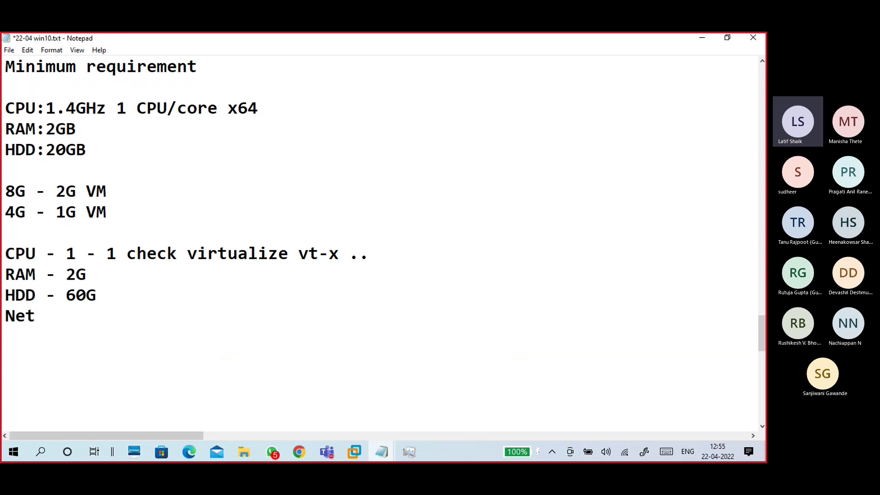
pyautogui.write('work - VMnet1')
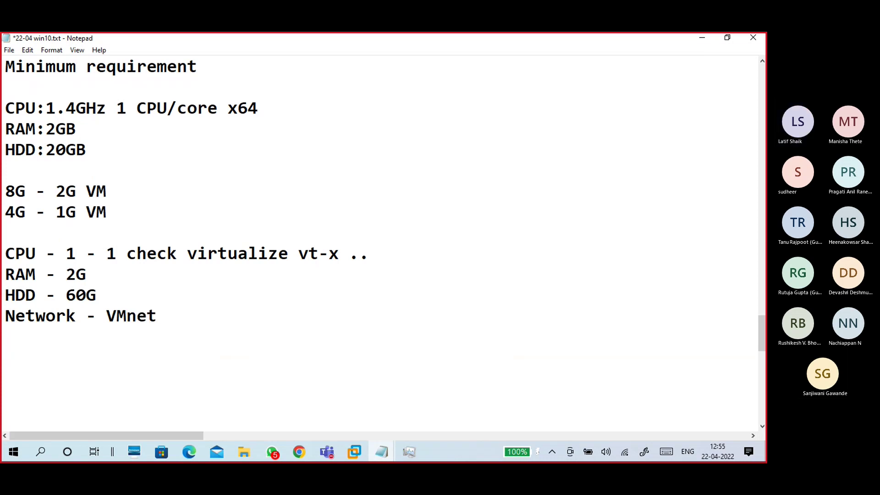
pyautogui.press('Left')
pyautogui.press('Left')
pyautogui.press('Left')
pyautogui.press('BackSpace')
pyautogui.write('N')
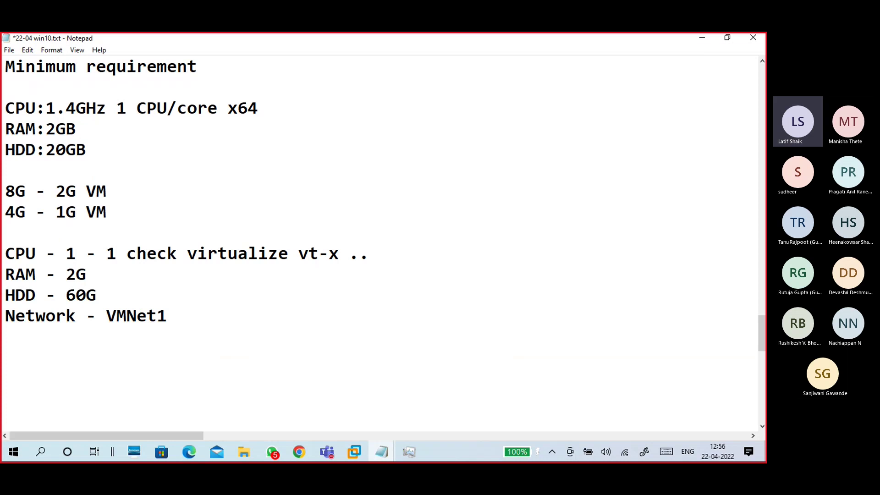
pyautogui.scroll(-3, 131, 249)
pyautogui.press('Return')
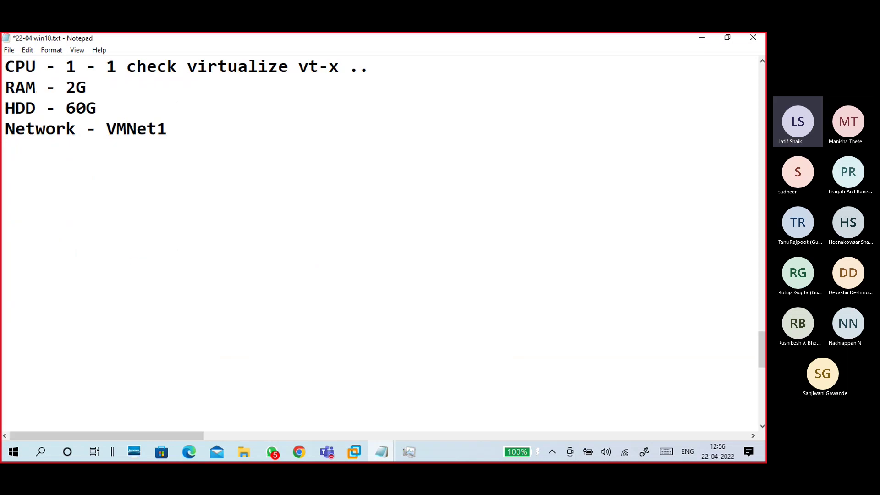
pyautogui.click(120, 145)
pyautogui.write('uefi')
pyautogui.press('Return')
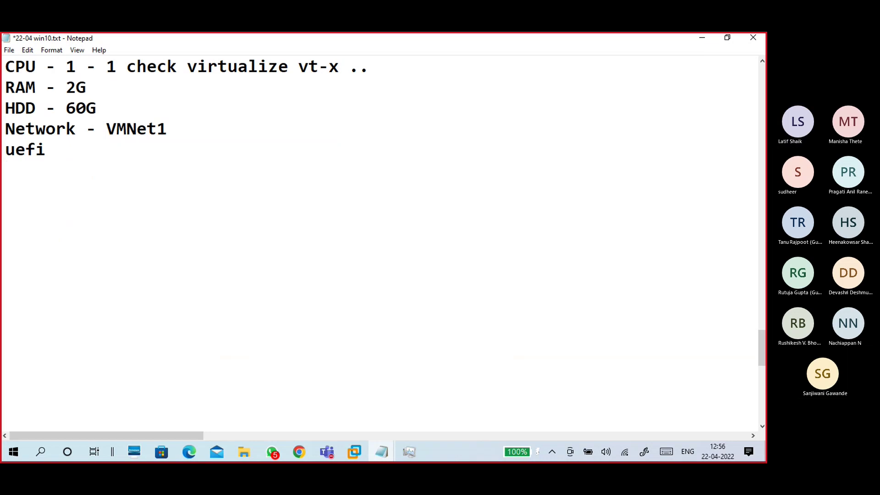
pyautogui.write('syn ')
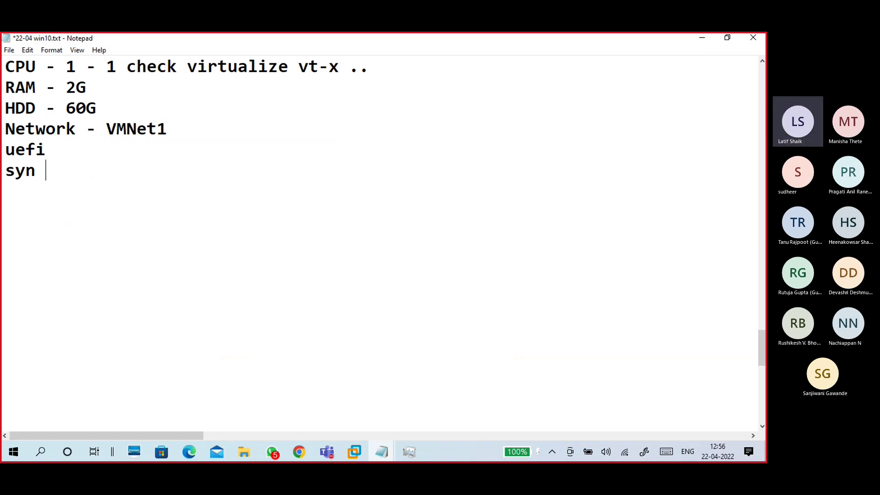
pyautogui.write('time')
pyautogui.moveTo(92, 179); pyautogui.dragTo(2, 149)
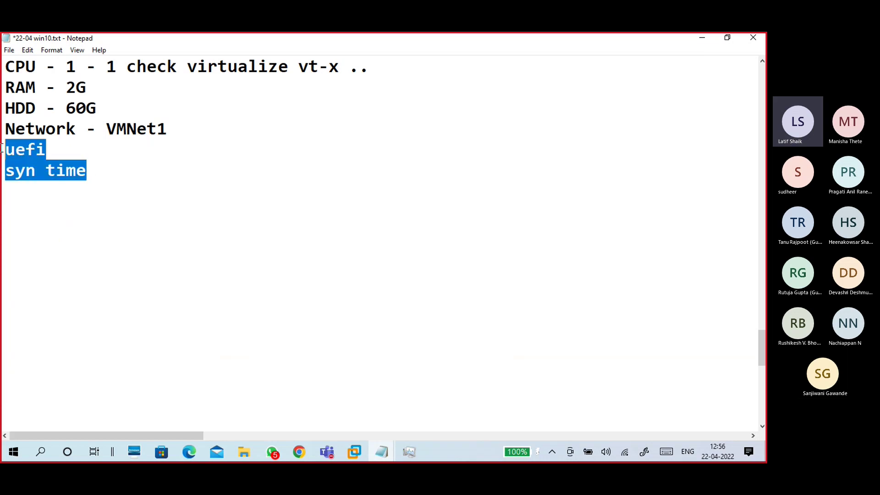
pyautogui.press('Delete')
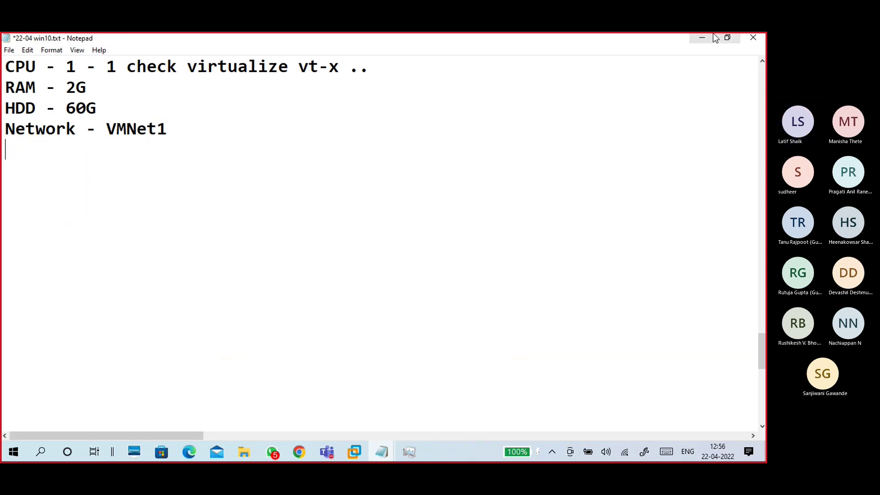
# Switch to VMware Workstation and hide the virtual machine library beside the B17-WINS1 details
pyautogui.hotkey('alt', 'Tab')
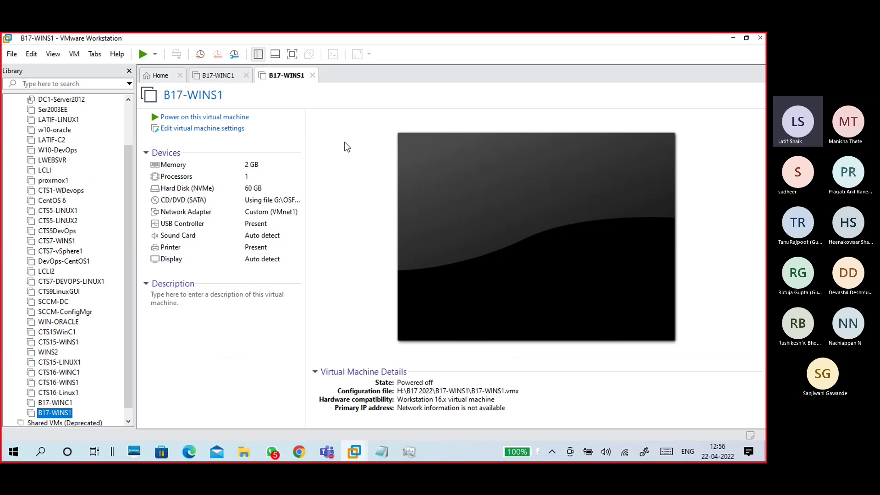
pyautogui.click(129, 71)
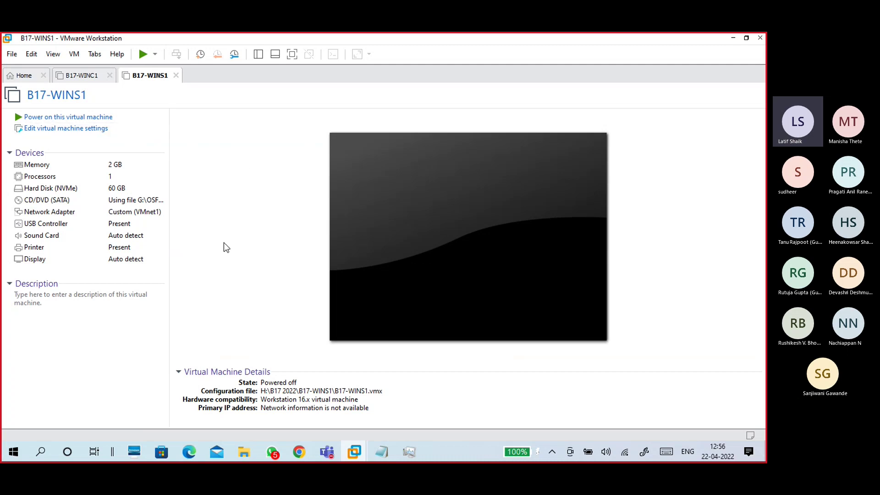
# Check the host computer's memory usage in Task Manager and minimize it
pyautogui.click(408, 450)
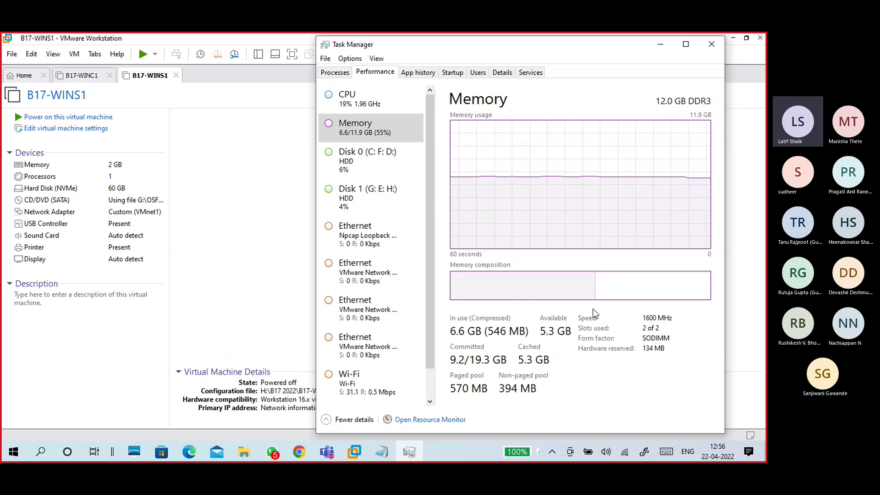
pyautogui.click(660, 44)
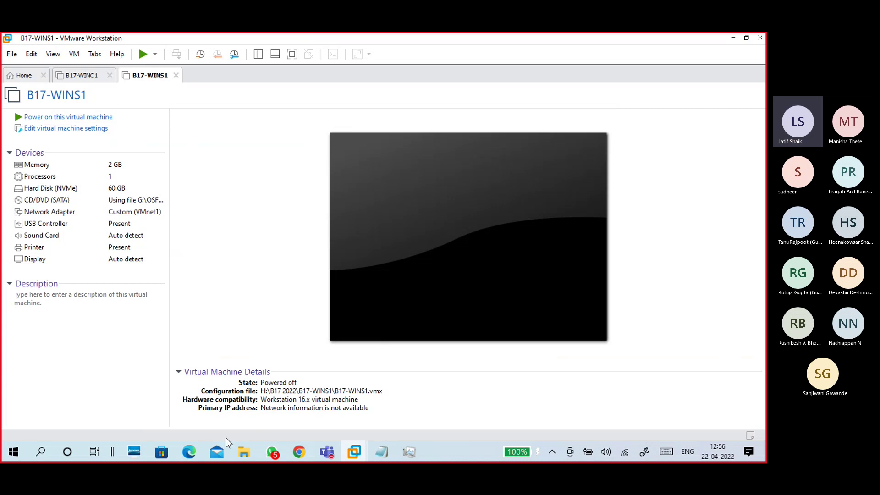
# Switch to the OSDRIVE folder of Google Drive in Chrome and close the Windows registry page
pyautogui.click(189, 452)
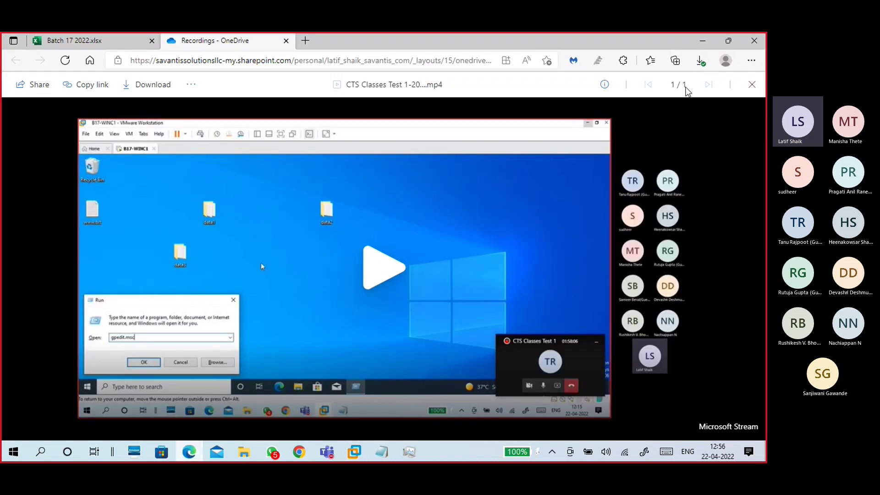
pyautogui.click(702, 40)
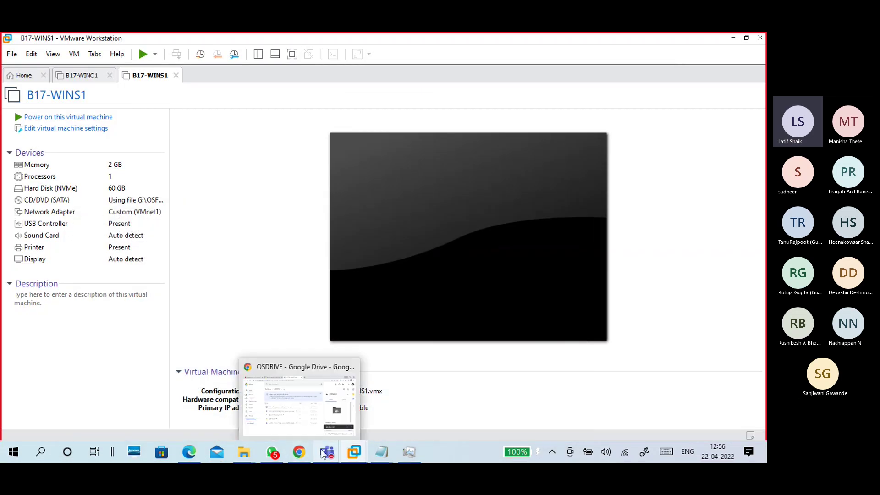
pyautogui.moveTo(327, 452)
pyautogui.moveTo(299, 452)
pyautogui.click(301, 394)
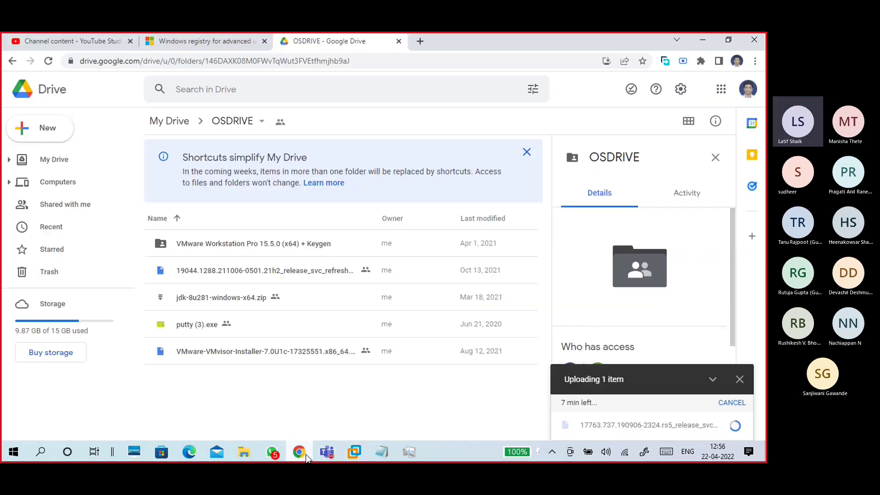
pyautogui.click(264, 41)
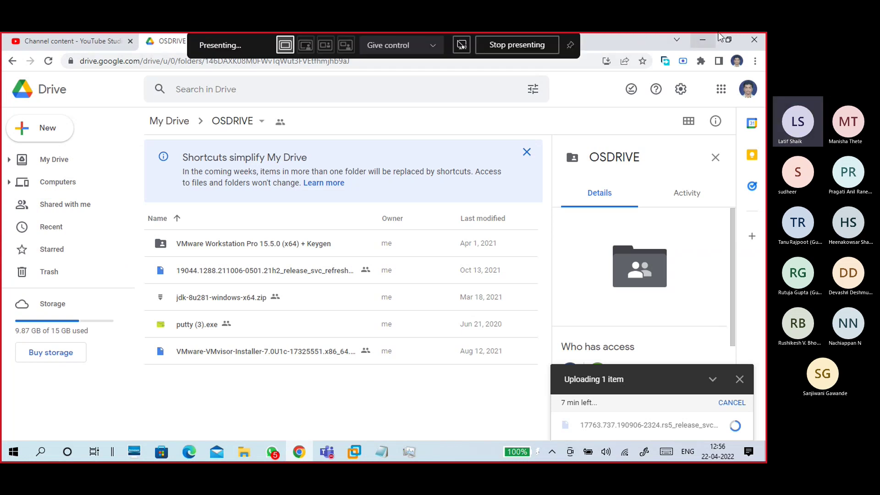
# Switch back to VMware Workstation and set the memory of the B17-WINS1 virtual machine to 4 GB
pyautogui.click(709, 37)
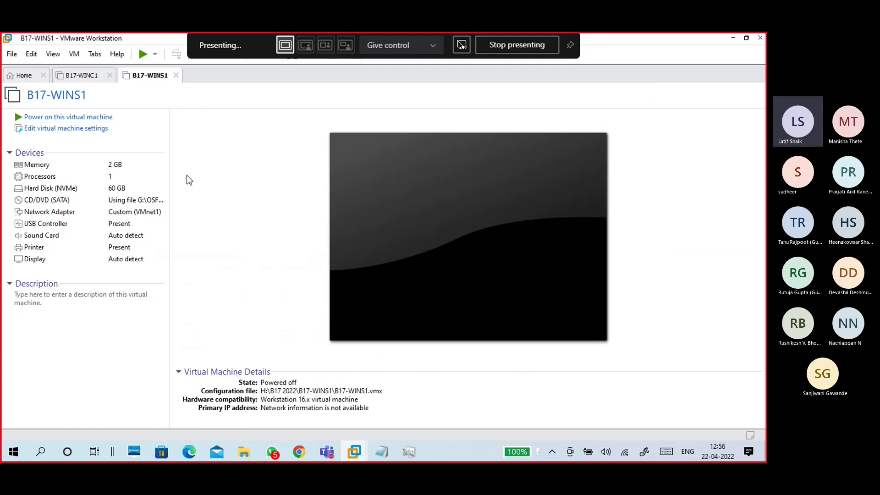
pyautogui.click(91, 131)
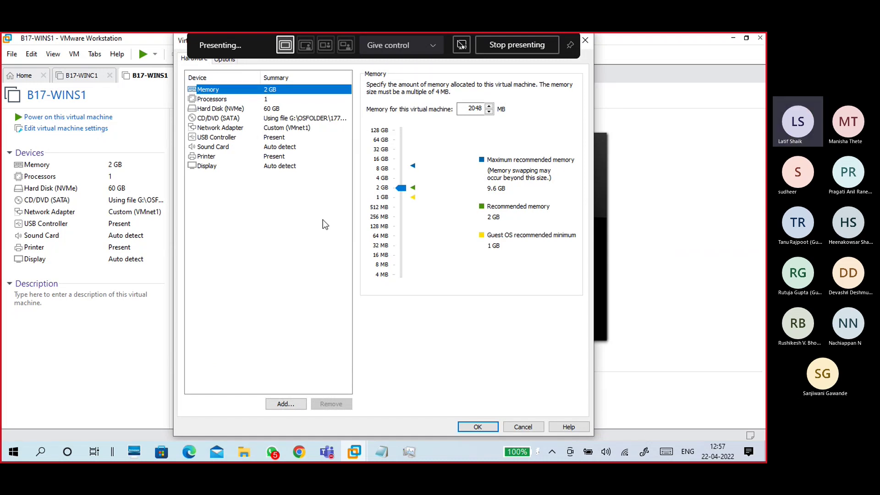
pyautogui.click(381, 178)
pyautogui.click(469, 430)
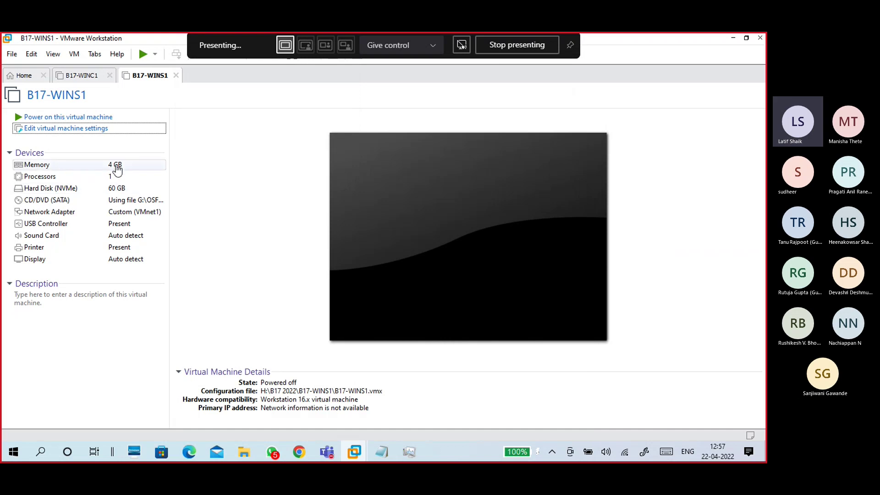
# Power on B17-WINS1, dismiss the notices and boot it from the Windows Server 2019 installation disc
pyautogui.click(86, 116)
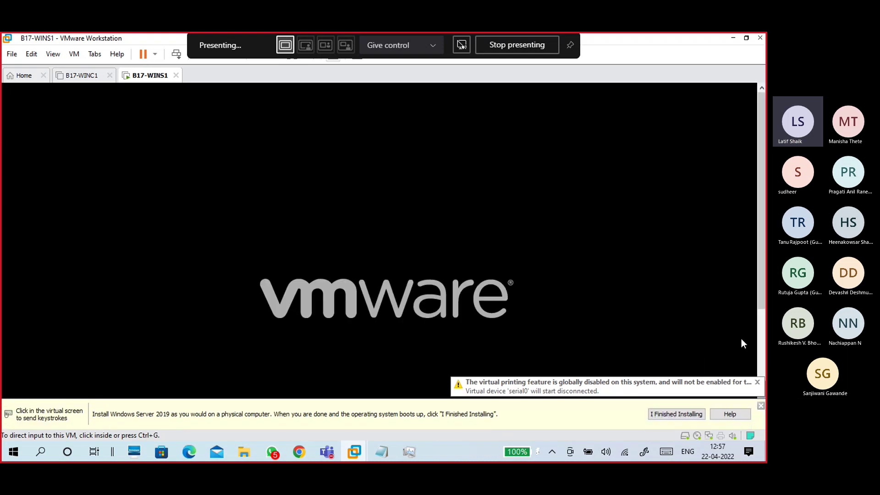
pyautogui.click(757, 382)
pyautogui.click(760, 407)
pyautogui.click(398, 218)
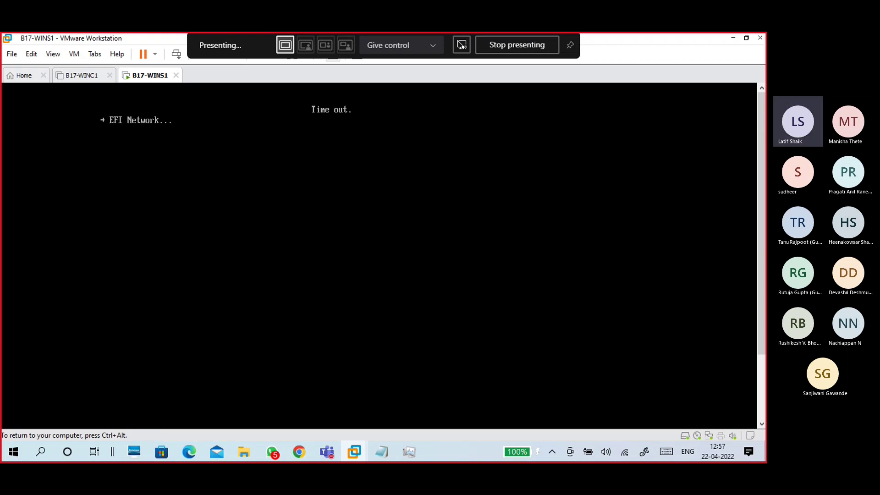
pyautogui.hotkey('ctrl', 'alt')
pyautogui.click(386, 206)
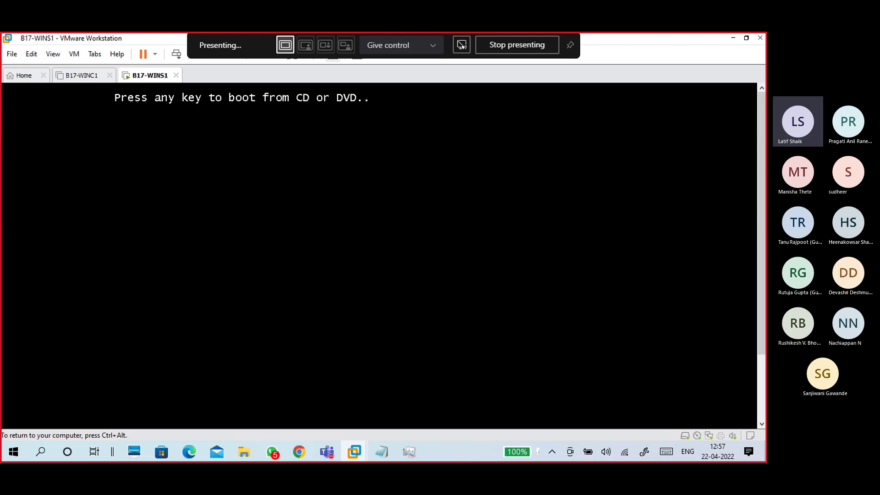
pyautogui.press('Return')
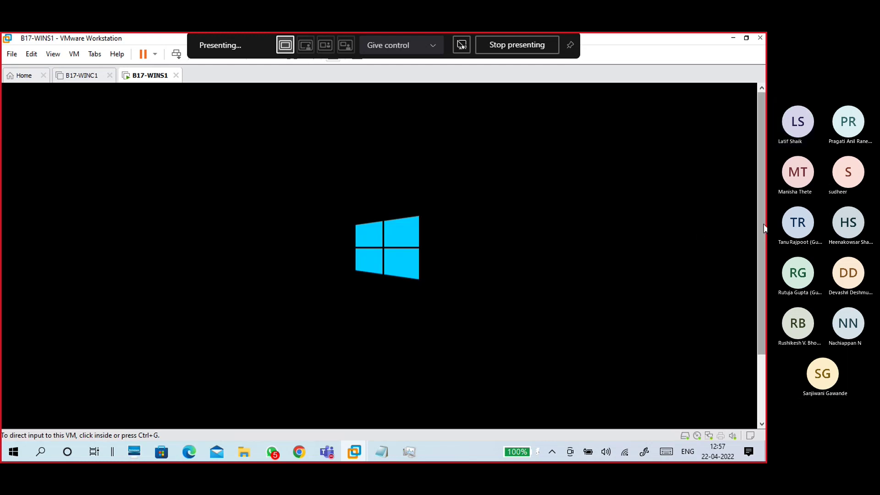
pyautogui.moveTo(760, 205); pyautogui.dragTo(759, 278)
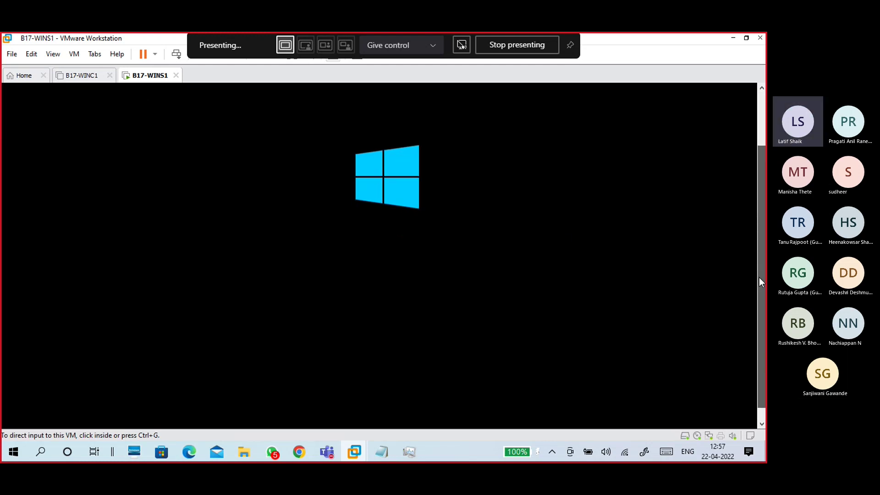
pyautogui.moveTo(758, 208); pyautogui.dragTo(759, 181)
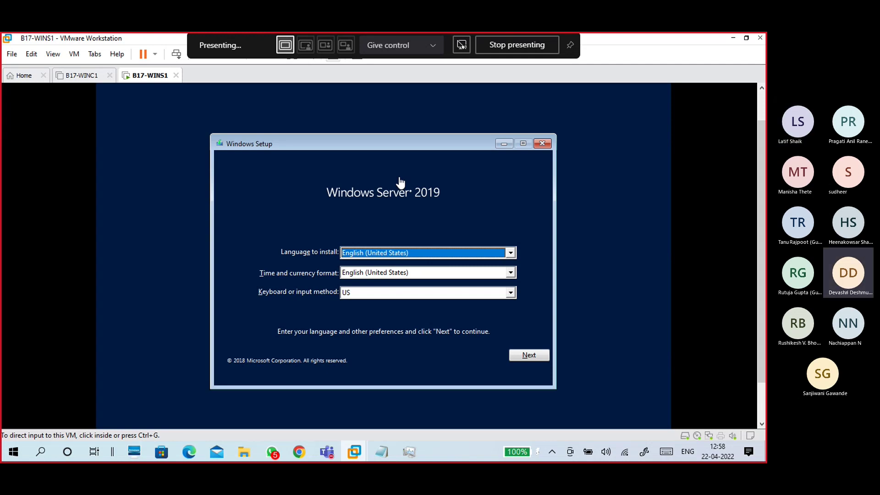
# Set the time and currency format to English (India) in Windows Setup and continue
pyautogui.click(315, 183)
pyautogui.click(366, 273)
pyautogui.scroll(10, 385, 302)
pyautogui.scroll(8, 396, 315)
pyautogui.scroll(7, 396, 315)
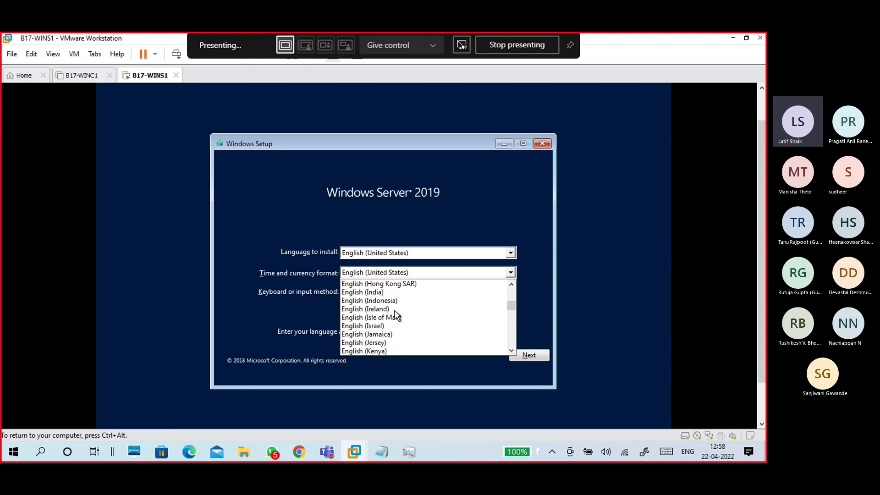
pyautogui.click(381, 292)
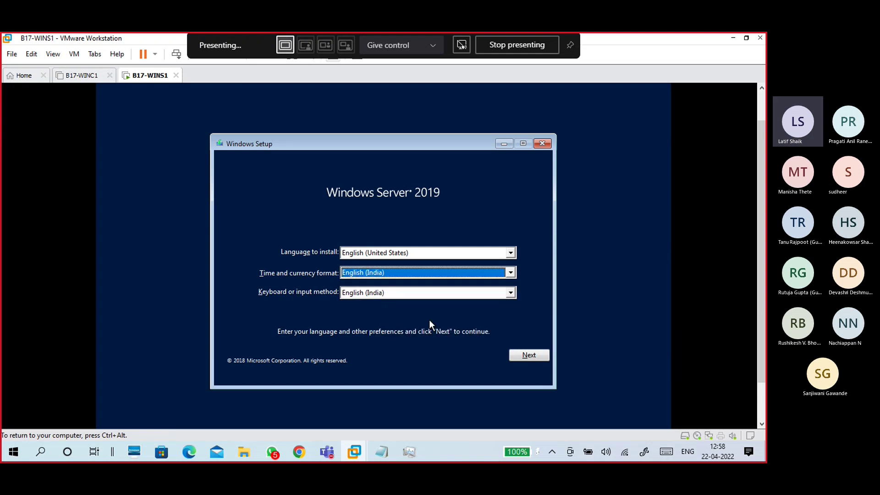
pyautogui.click(517, 353)
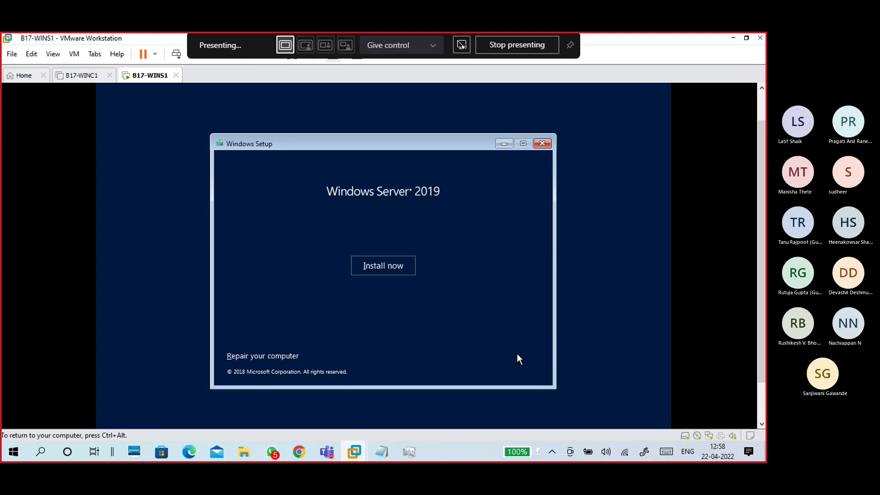
# Start the installation and select the Windows Server 2019 Datacenter Evaluation (Desktop Experience) edition
pyautogui.click(393, 267)
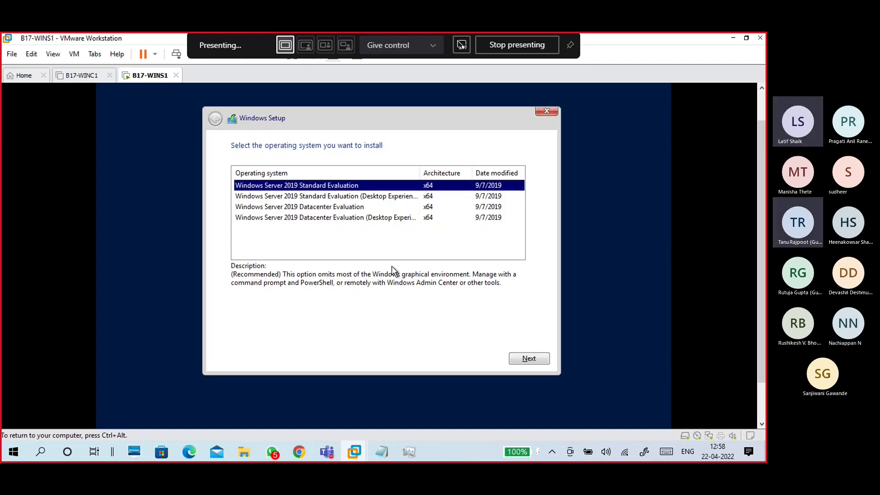
pyautogui.click(341, 222)
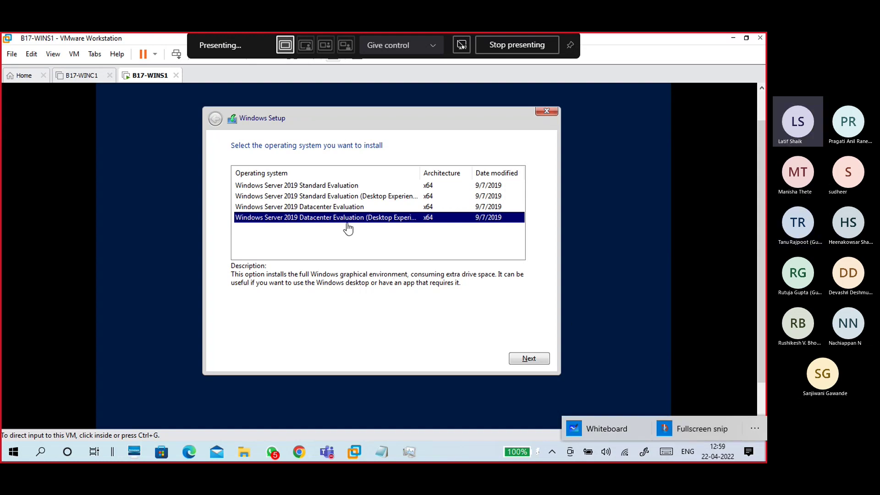
# Take a fullscreen snip in Snip & Sketch and crop it to the Windows Setup screen of the virtual machine
pyautogui.click(325, 231)
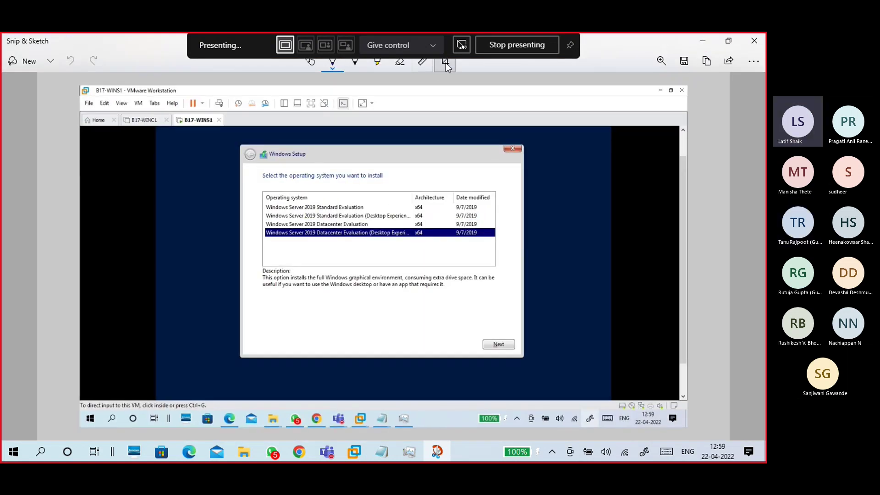
pyautogui.click(445, 62)
pyautogui.moveTo(81, 86); pyautogui.dragTo(157, 128)
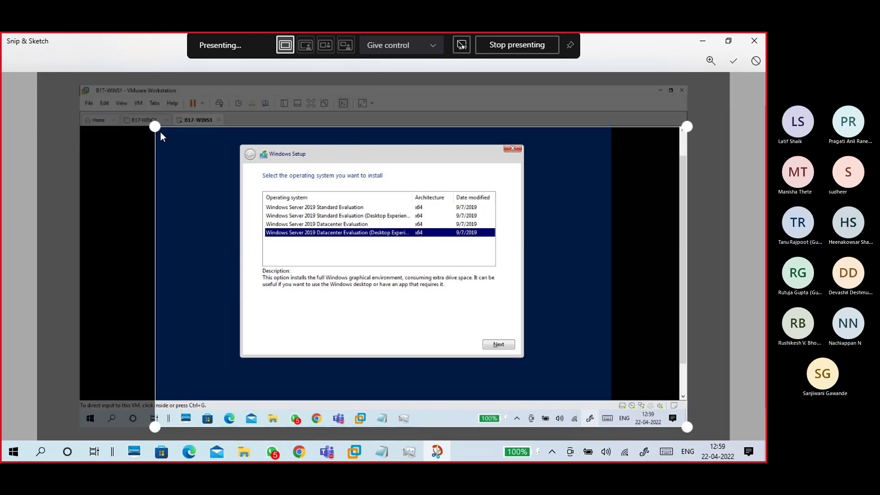
pyautogui.moveTo(714, 427)
pyautogui.mouseDown()
pyautogui.moveTo(666, 395)
pyautogui.moveTo(630, 393)
pyautogui.mouseUp()
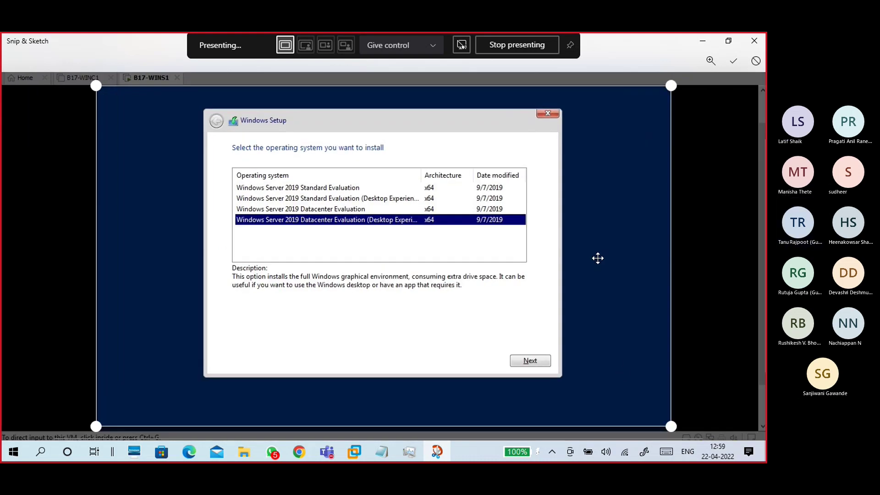
pyautogui.click(734, 63)
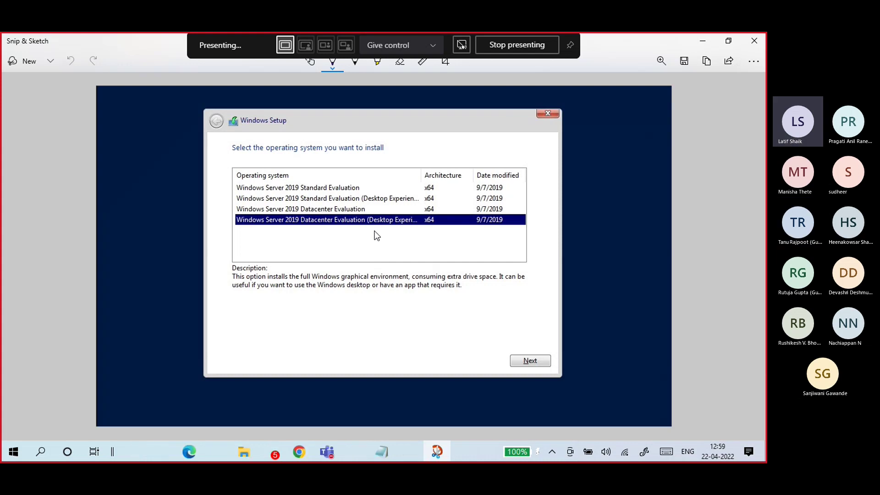
# Mark the Datacenter Evaluation (Desktop Experience) edition in the snip with an arrow and a tick, and minimize Snip & Sketch
pyautogui.moveTo(374, 226)
pyautogui.mouseDown()
pyautogui.moveTo(380, 232)
pyautogui.moveTo(391, 218)
pyautogui.mouseUp()
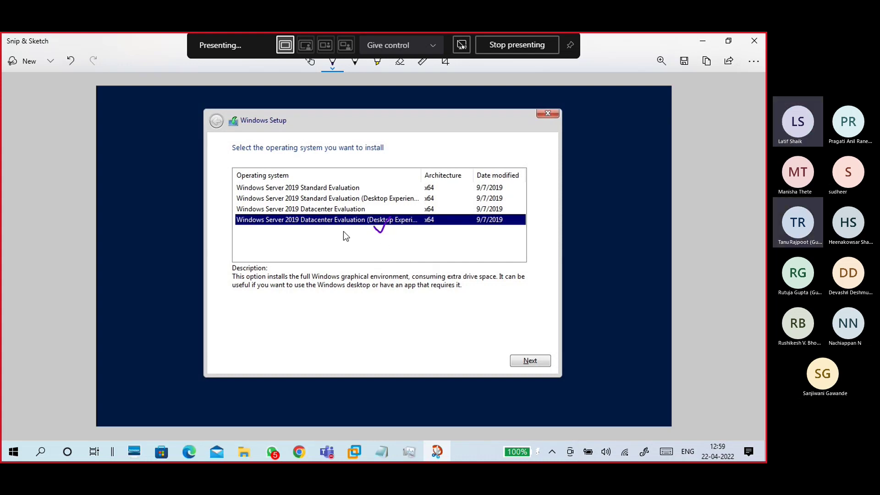
pyautogui.hotkey('ctrl', 'z')
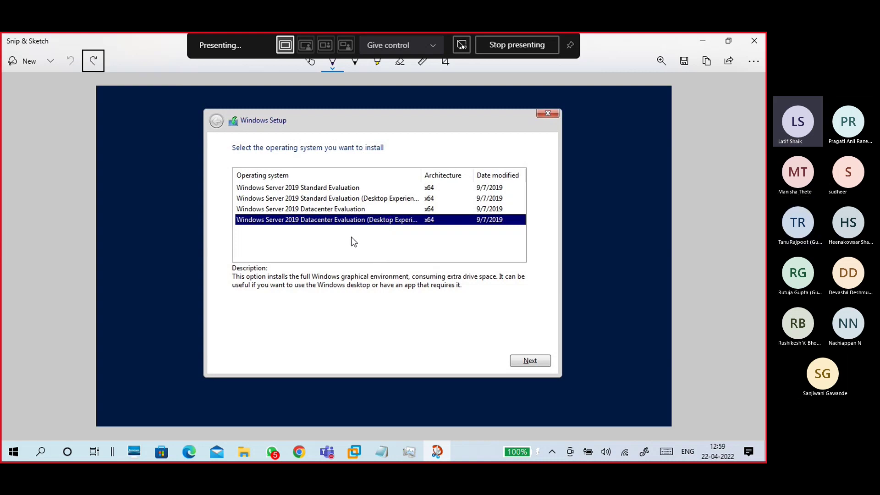
pyautogui.moveTo(355, 226); pyautogui.dragTo(363, 227)
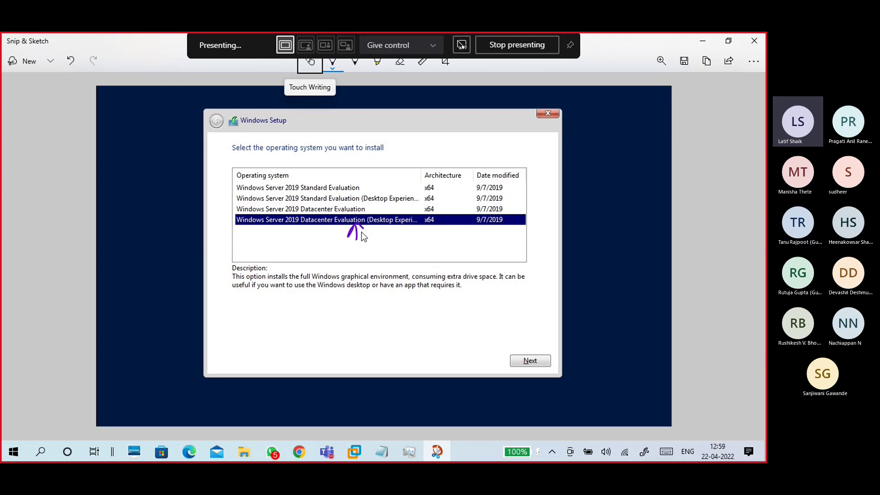
pyautogui.moveTo(227, 219); pyautogui.dragTo(242, 216)
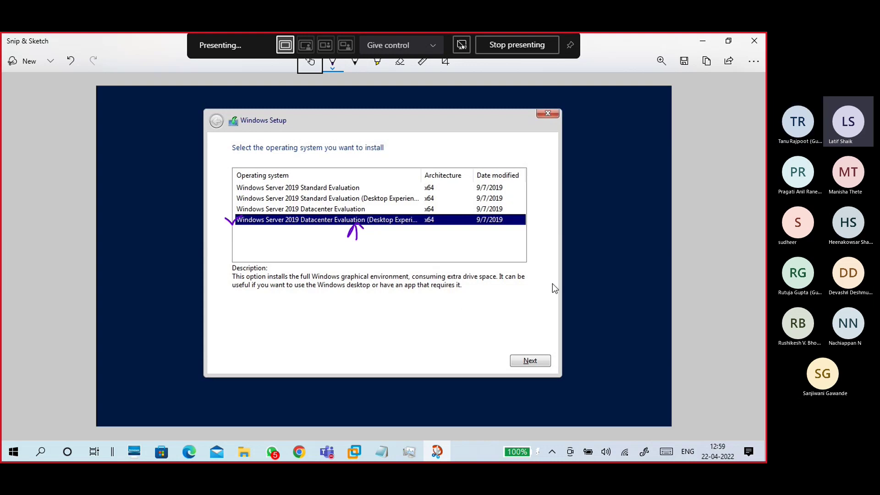
pyautogui.click(706, 40)
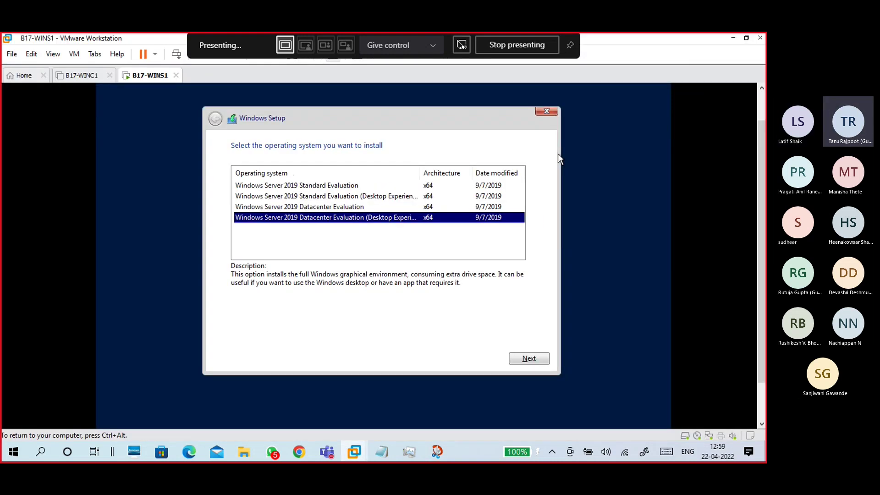
# Confirm the edition, accept the license terms and choose the Custom: Install Windows only (advanced) installation type
pyautogui.click(537, 360)
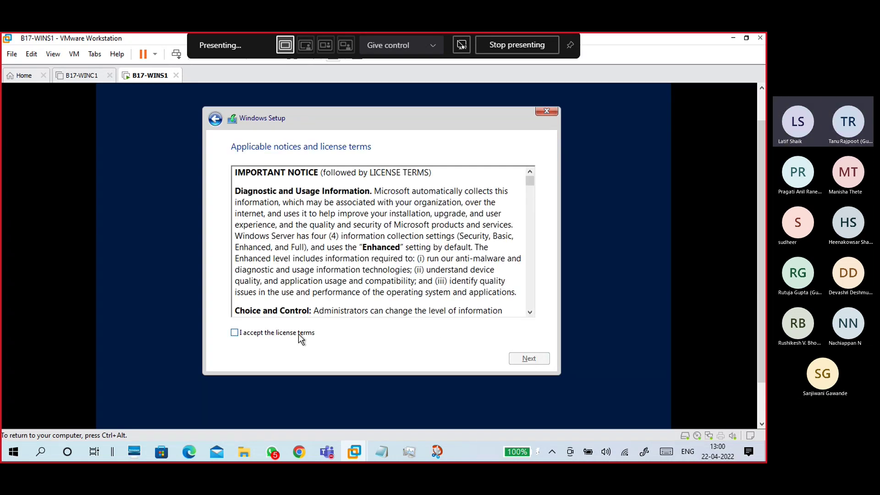
pyautogui.click(298, 334)
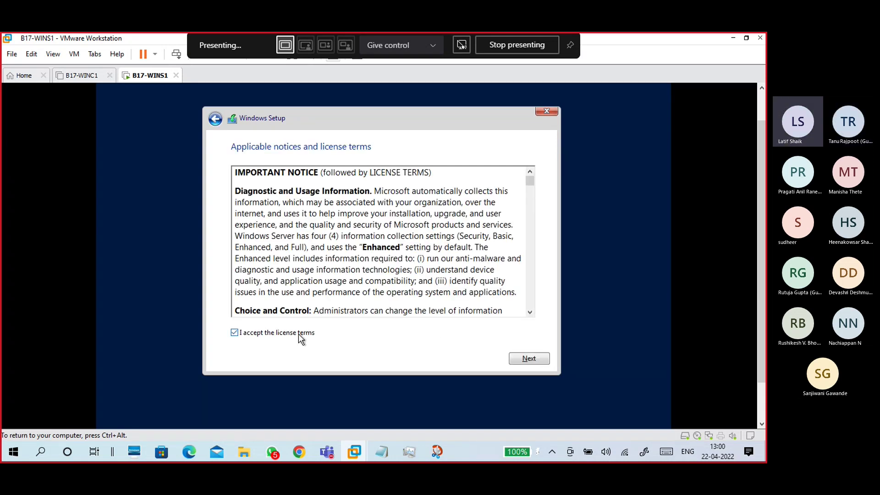
pyautogui.click(523, 358)
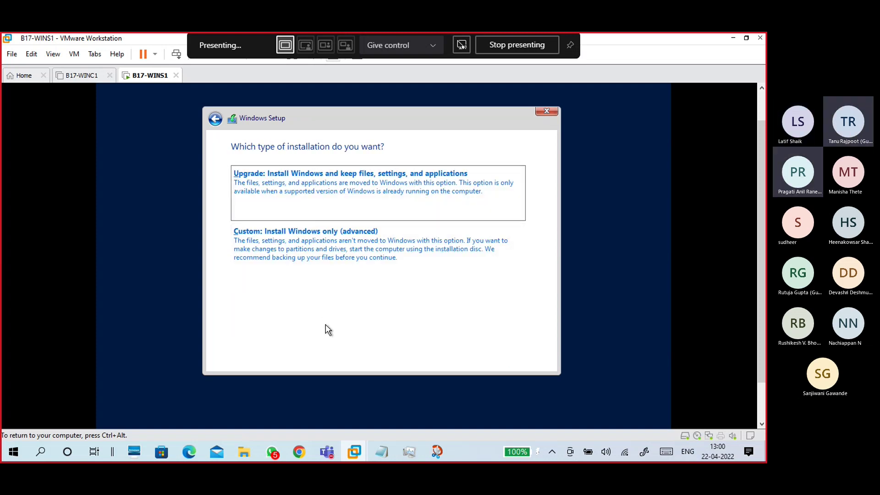
pyautogui.click(316, 260)
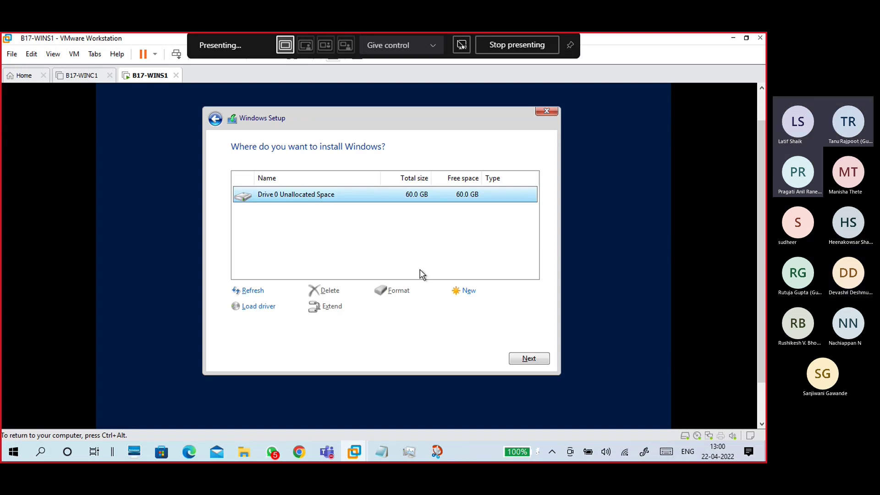
# Create a 61440 MB partition on the Drive 0 unallocated space and start installing Windows on the primary partition
pyautogui.click(469, 291)
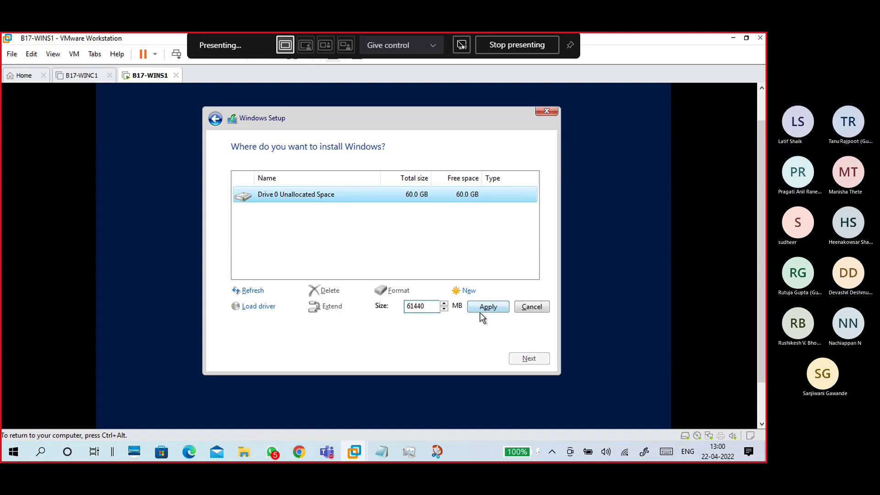
pyautogui.click(480, 308)
pyautogui.click(461, 306)
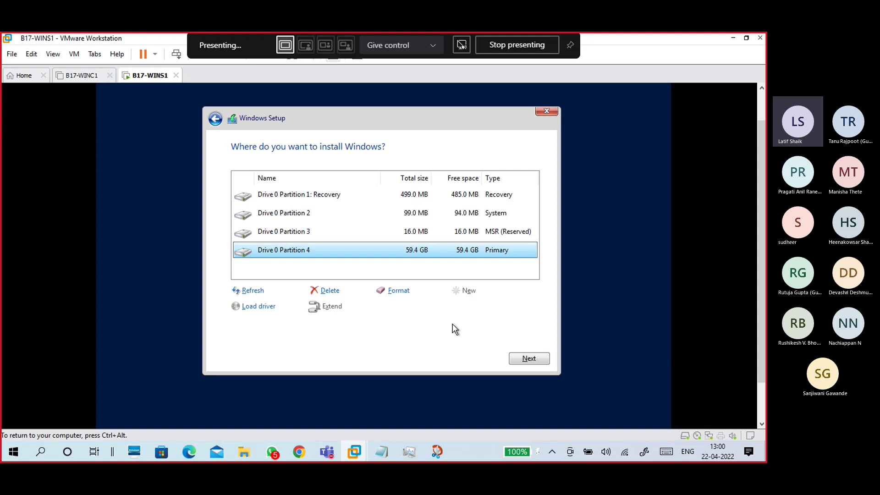
pyautogui.click(523, 360)
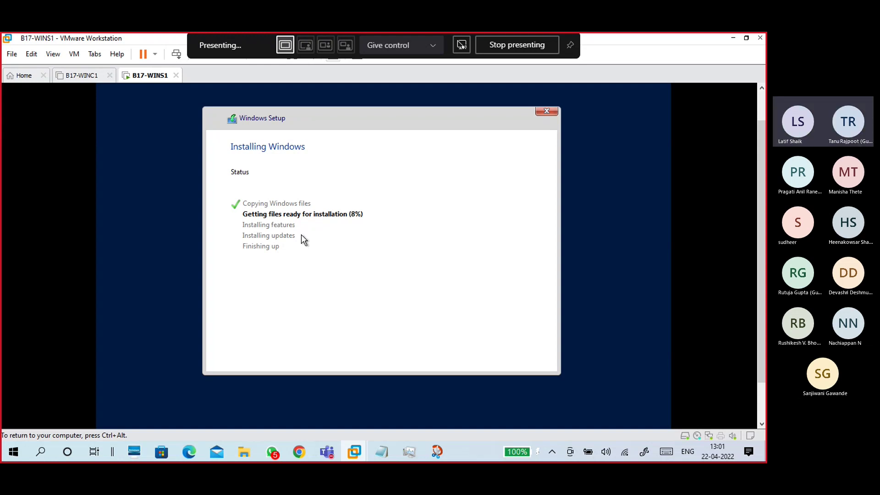
# Open a command prompt over Windows Setup and launch Task Manager with taskmgr
pyautogui.hotkey('shift', 'F10')
pyautogui.write('tas')
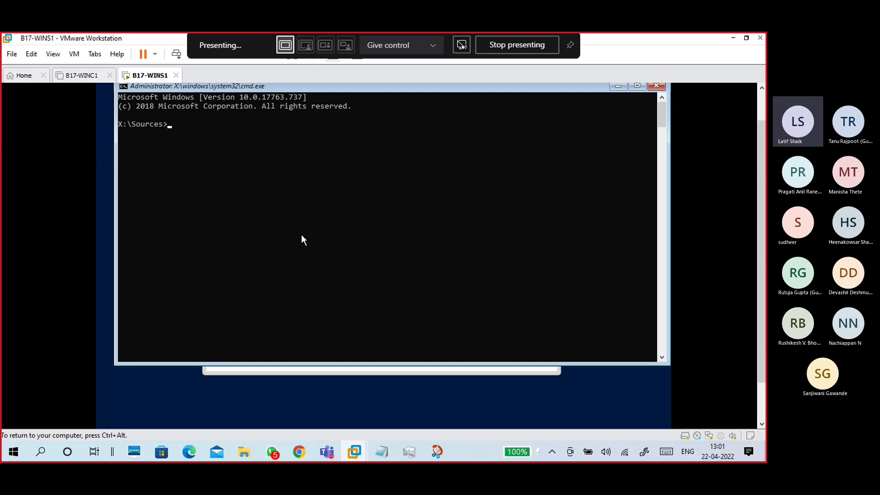
pyautogui.write('kmgr')
pyautogui.press('Return')
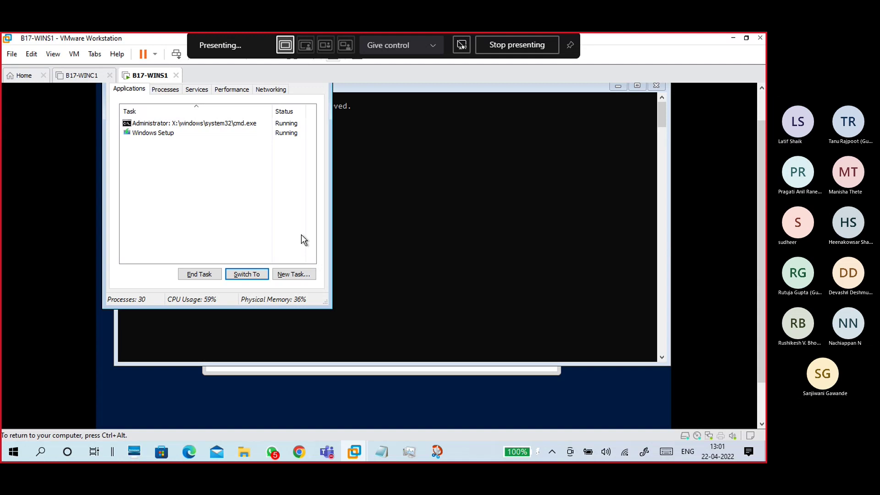
# Locate the Windows Setup task's setup.exe process in Task Manager and set its priority to Realtime
pyautogui.click(174, 133)
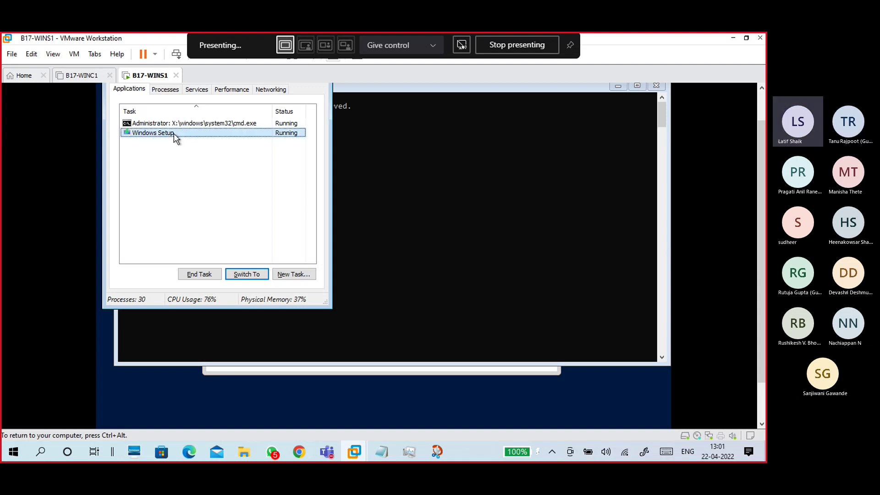
pyautogui.rightClick(174, 133)
pyautogui.click(204, 258)
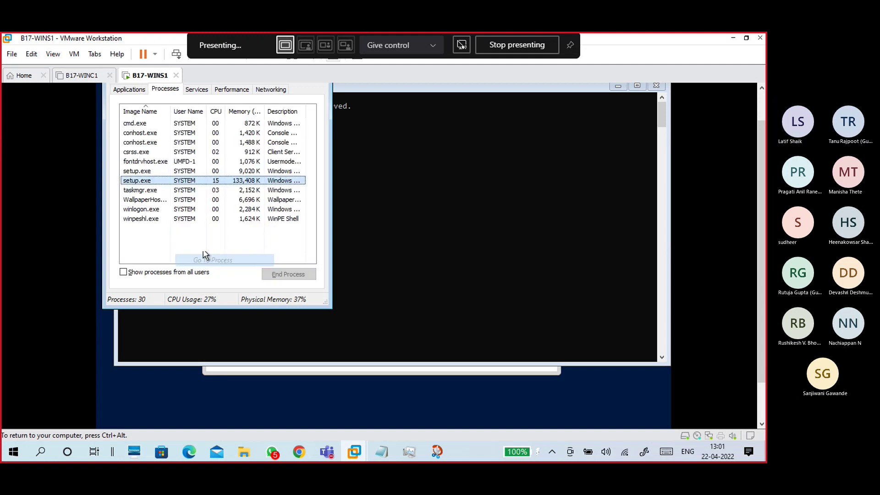
pyautogui.rightClick(189, 181)
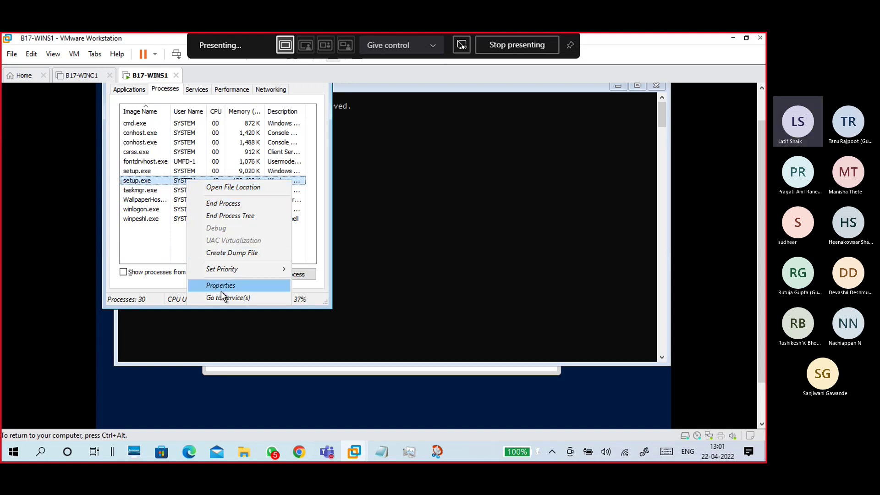
pyautogui.moveTo(229, 269)
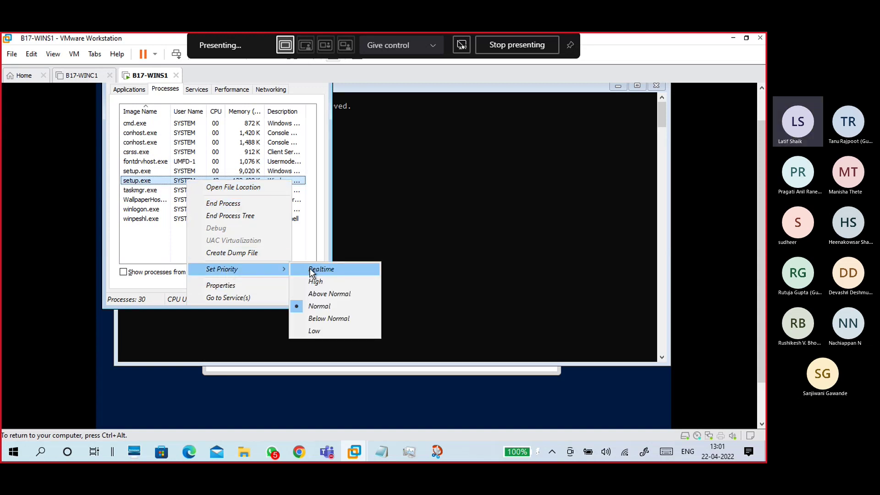
pyautogui.click(311, 271)
pyautogui.click(380, 279)
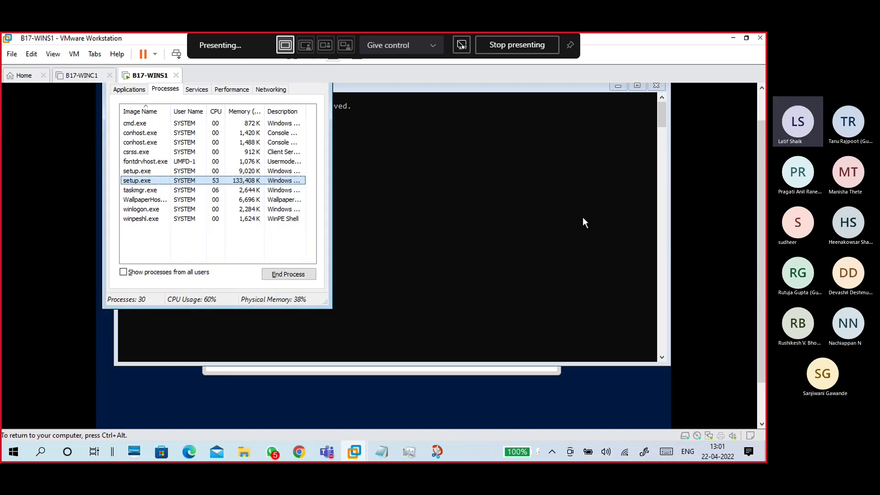
# Set Task Manager's update speed to High
pyautogui.moveTo(762, 193); pyautogui.dragTo(762, 157)
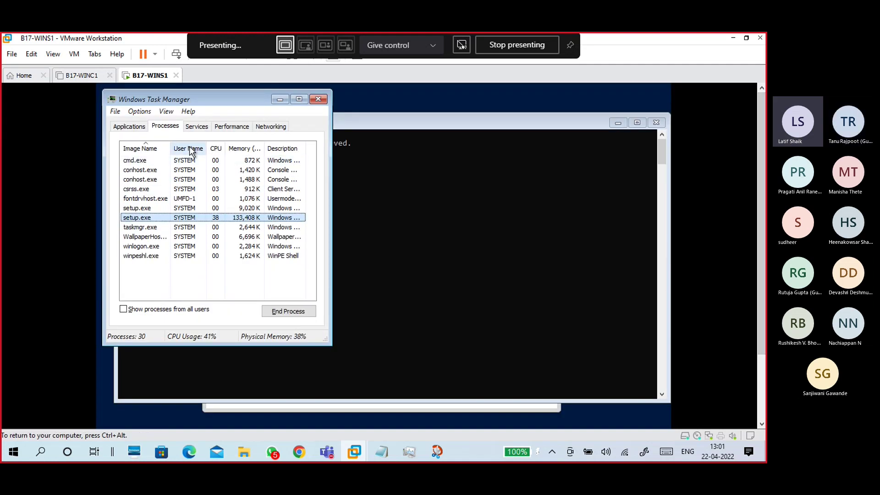
pyautogui.click(167, 112)
pyautogui.moveTo(178, 138)
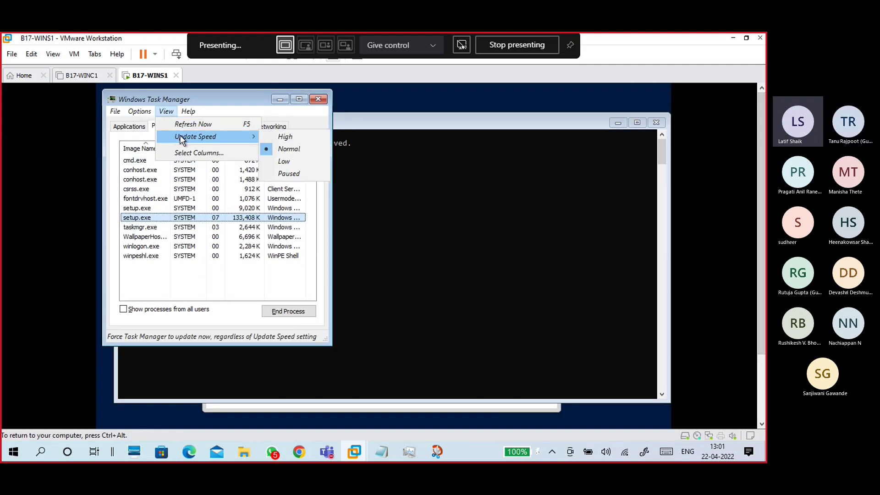
pyautogui.click(268, 136)
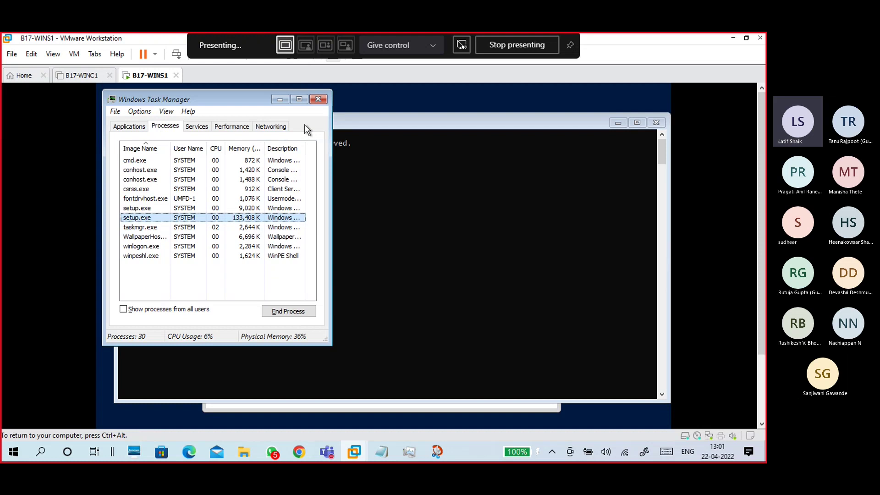
# Close Task Manager and exit the command prompt to return to the Windows Setup progress screen
pyautogui.click(324, 100)
pyautogui.write('exit')
pyautogui.press('Return')
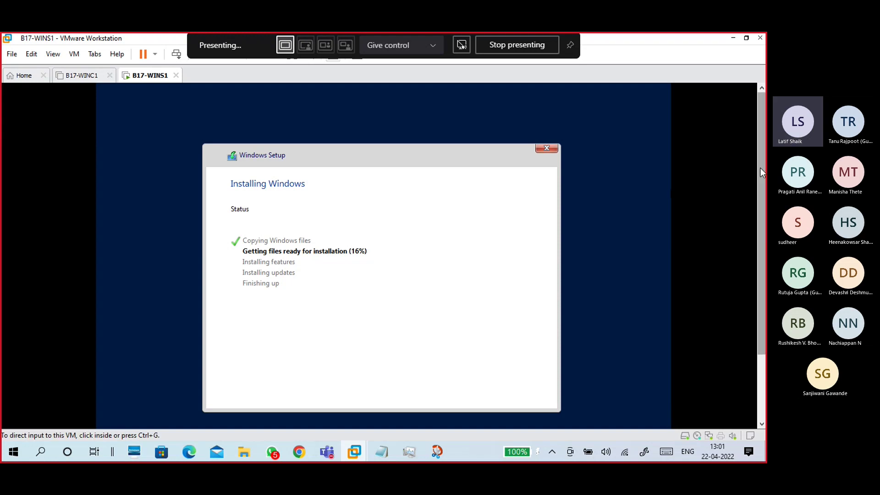
pyautogui.scroll(-1, 765, 187)
pyautogui.scroll(-1, 765, 188)
pyautogui.click(364, 250)
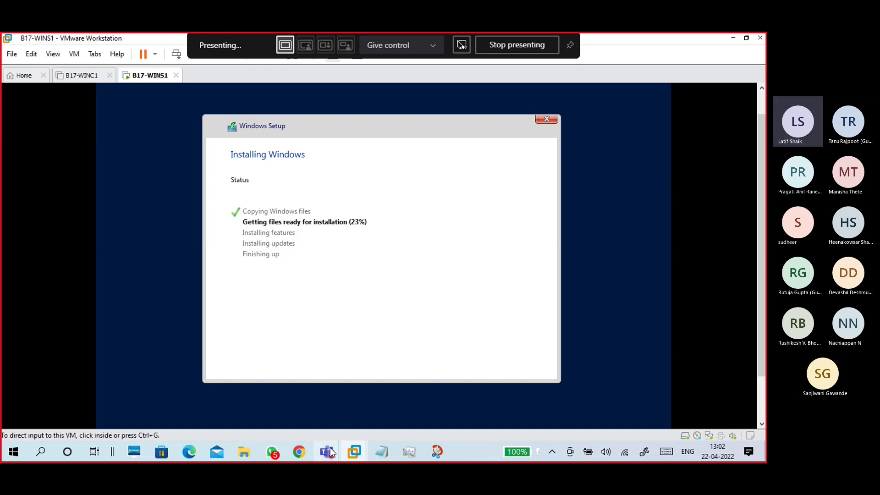
# Switch to the CTS Classes Test 1 meeting in Teams, mute the microphone and minimize the meeting window
pyautogui.moveTo(330, 450)
pyautogui.click(314, 411)
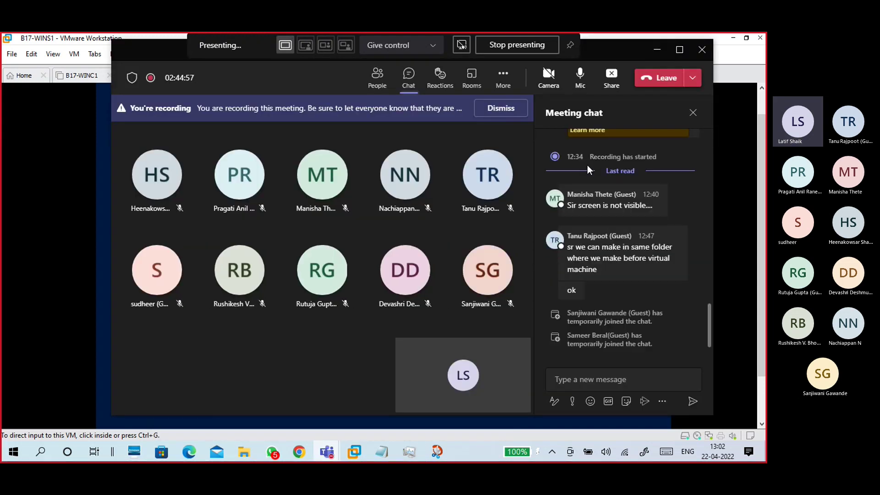
pyautogui.click(580, 77)
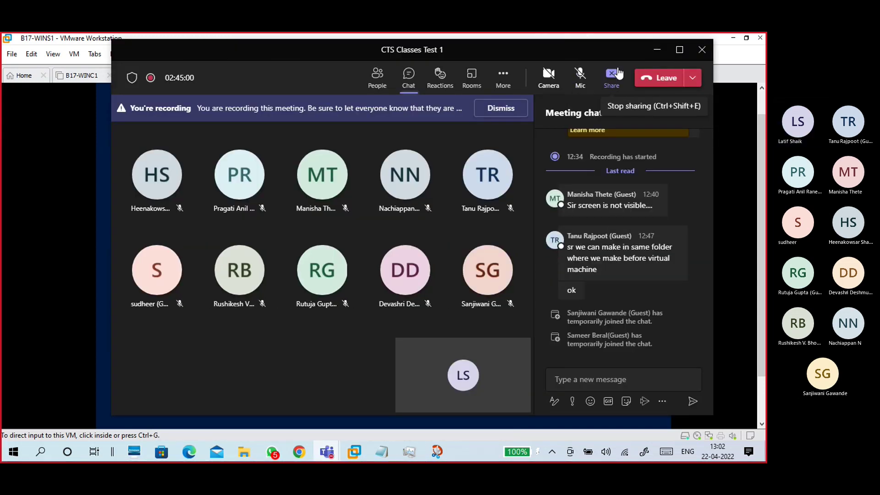
pyautogui.click(653, 56)
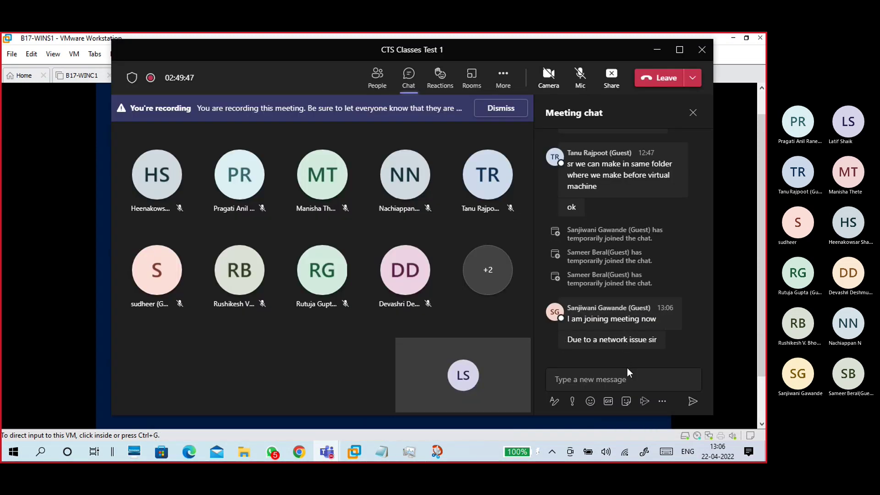
pyautogui.click(655, 50)
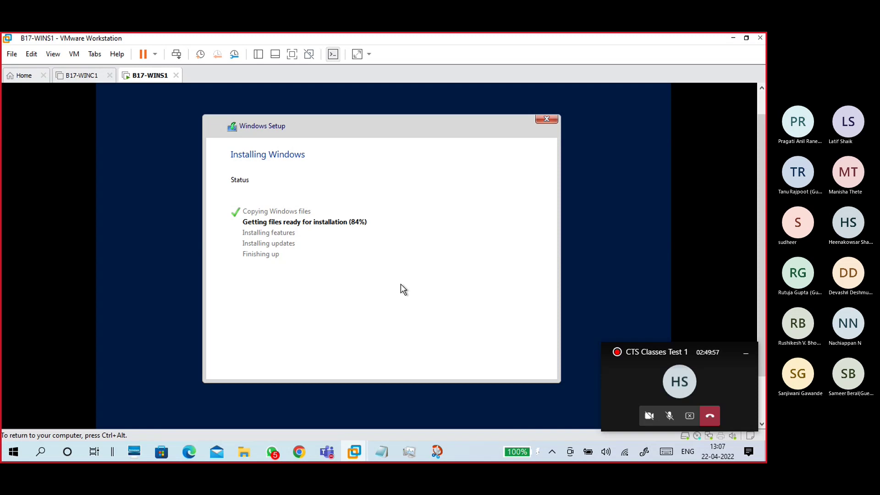
# Switch to Edge, show the downloaded 20220422_120744 meeting recording in its folder and restore the File Explorer window to a smaller size
pyautogui.hotkey('ctrl', 'alt')
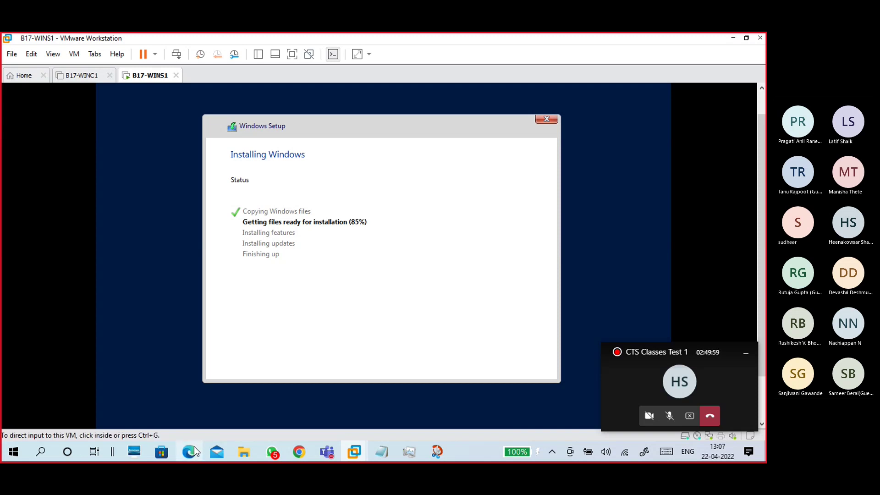
pyautogui.click(194, 450)
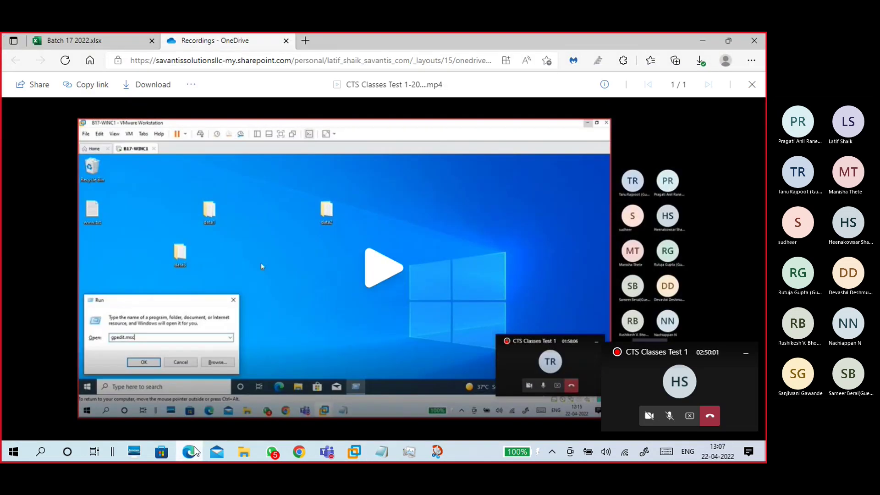
pyautogui.click(700, 60)
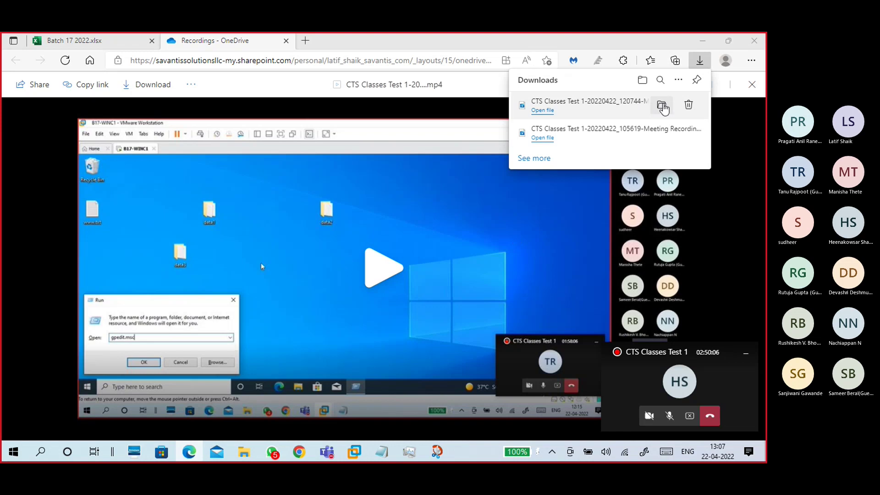
pyautogui.click(662, 105)
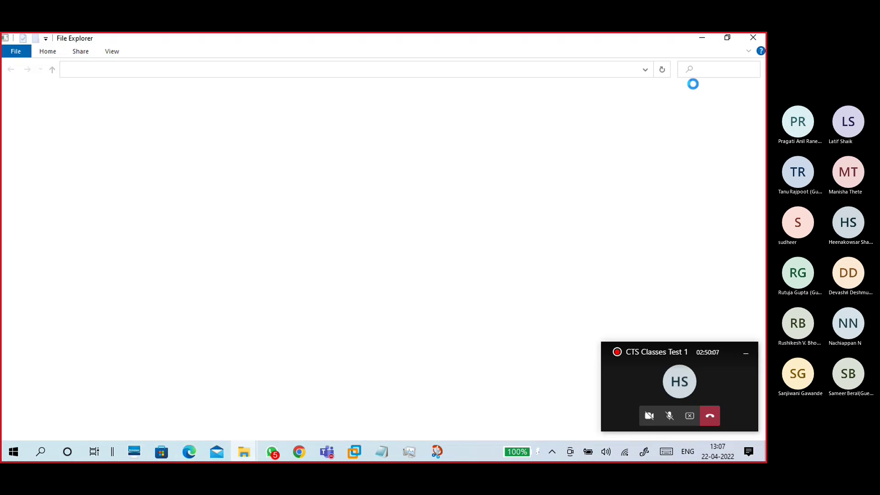
pyautogui.click(728, 39)
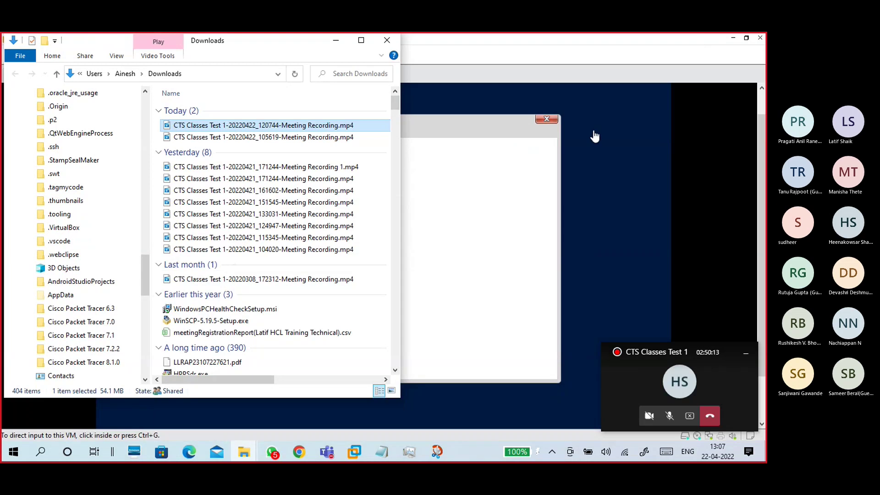
# Switch to YouTube Studio in Chrome and upload CTS Classes Test 1-20220422_120744-Meeting Recording.mp4 from the Downloads folder
pyautogui.click(299, 453)
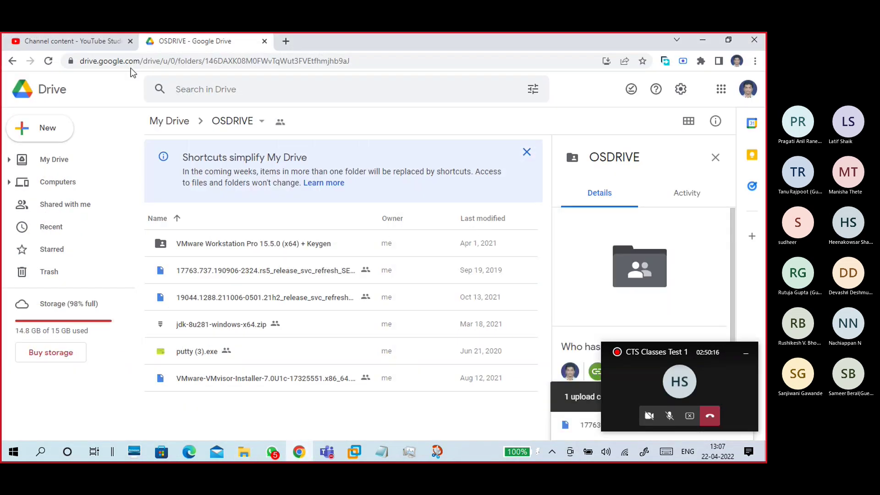
pyautogui.click(103, 41)
pyautogui.click(684, 92)
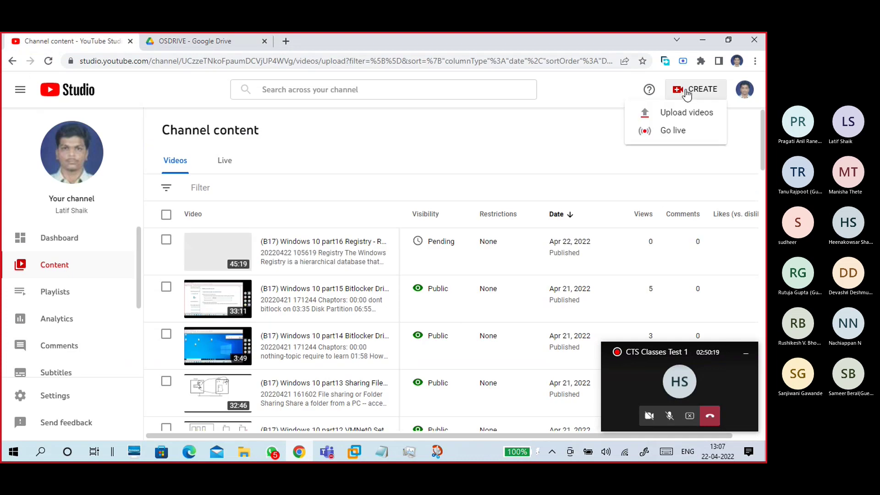
pyautogui.click(686, 114)
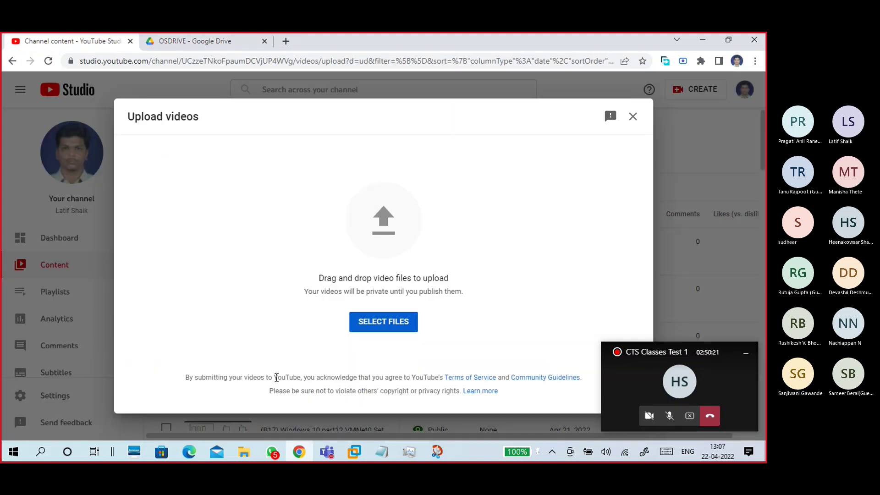
pyautogui.moveTo(243, 453)
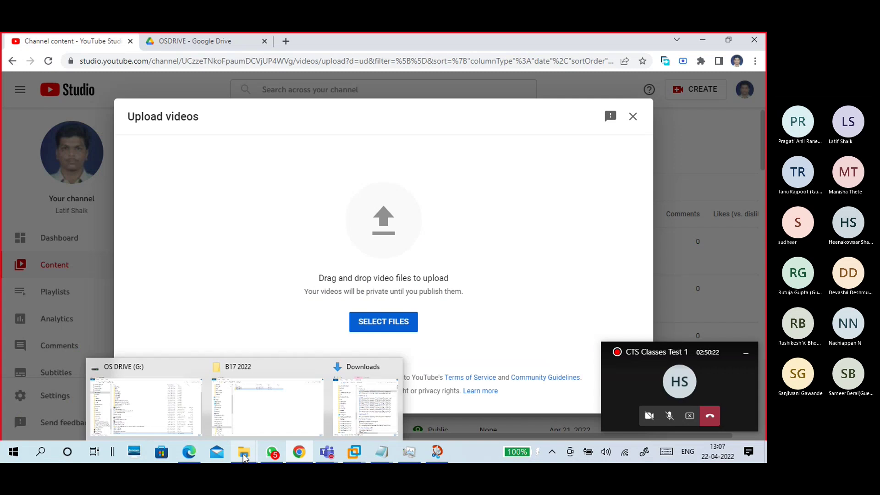
pyautogui.click(357, 423)
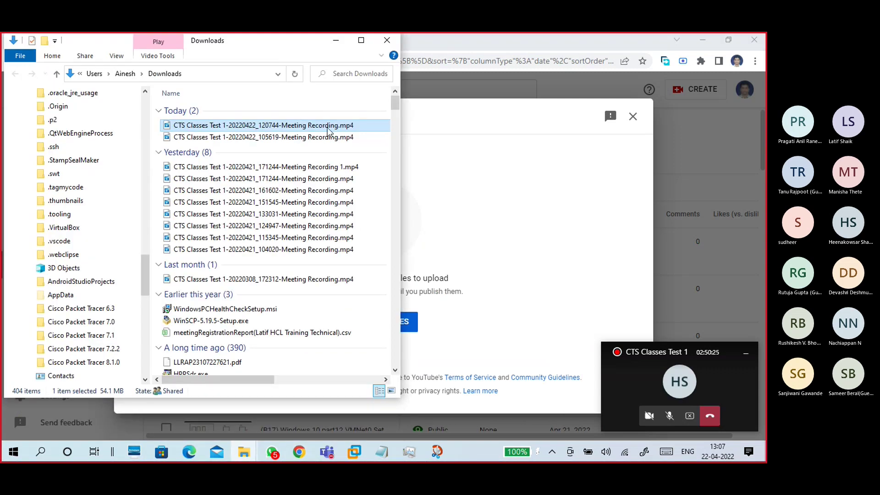
pyautogui.click(473, 226)
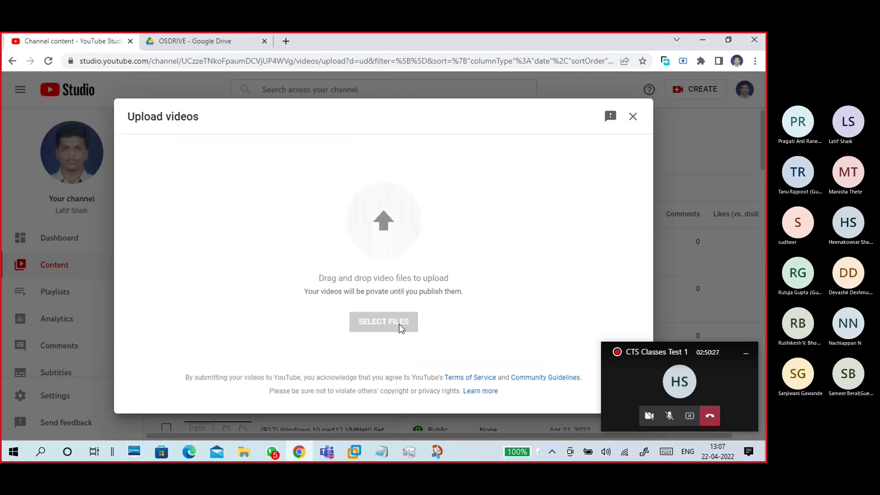
# Copy the Local Group Policy notes, down to the line before the Windows Server 2019 download section, from 22-04 win10.txt in Notepad
pyautogui.moveTo(381, 451)
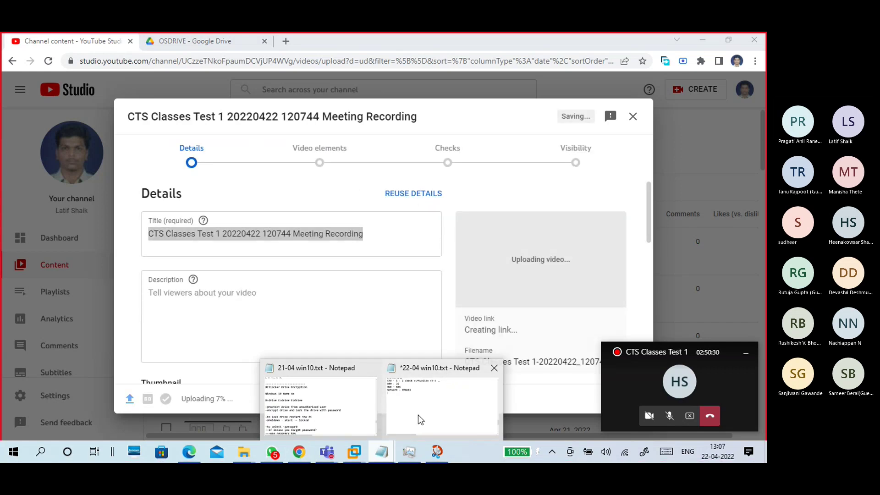
pyautogui.click(418, 415)
pyautogui.scroll(10, 371, 290)
pyautogui.scroll(-1, 372, 293)
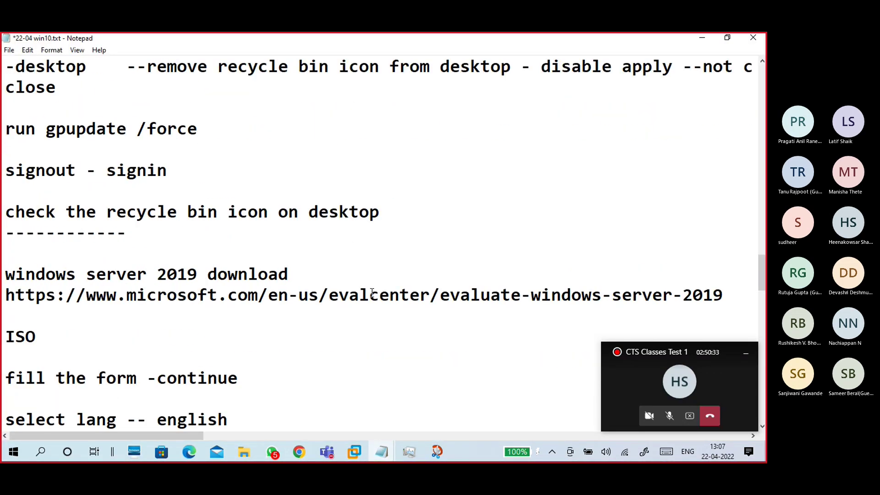
pyautogui.scroll(4, 169, 280)
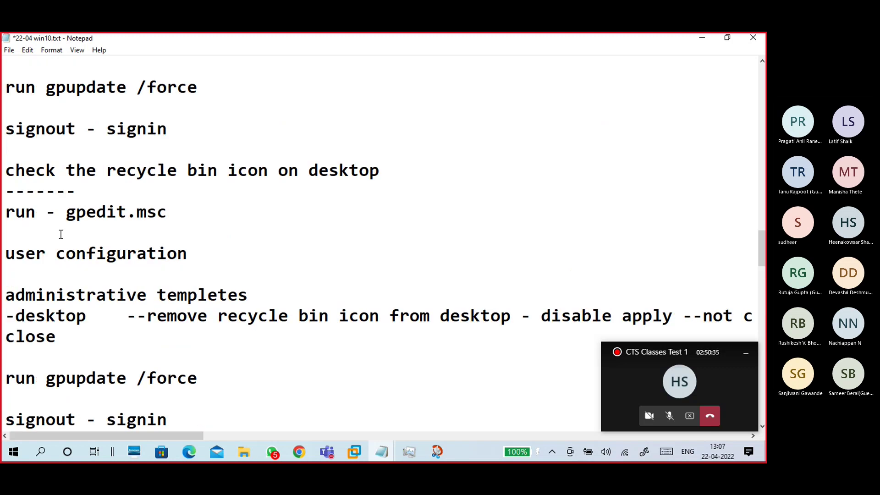
pyautogui.scroll(7, 69, 247)
pyautogui.scroll(3, 77, 240)
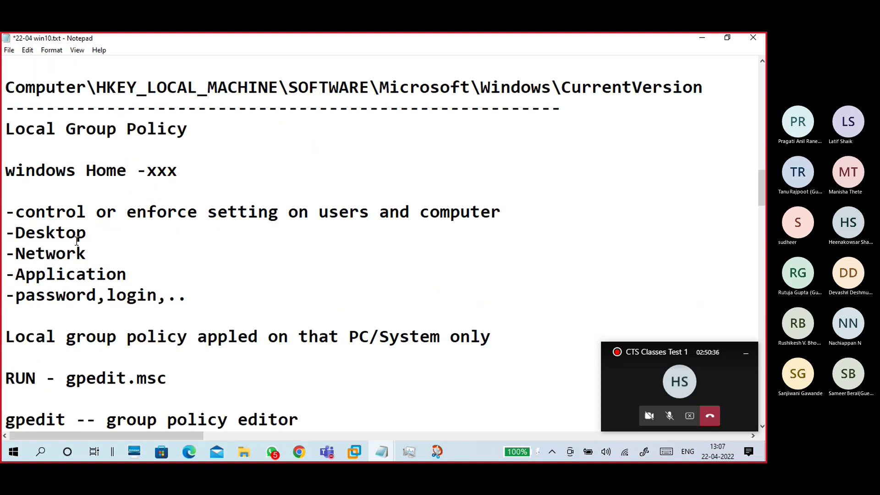
pyautogui.moveTo(7, 128); pyautogui.dragTo(202, 242)
pyautogui.scroll(-5, 127, 336)
pyautogui.scroll(-6, 249, 328)
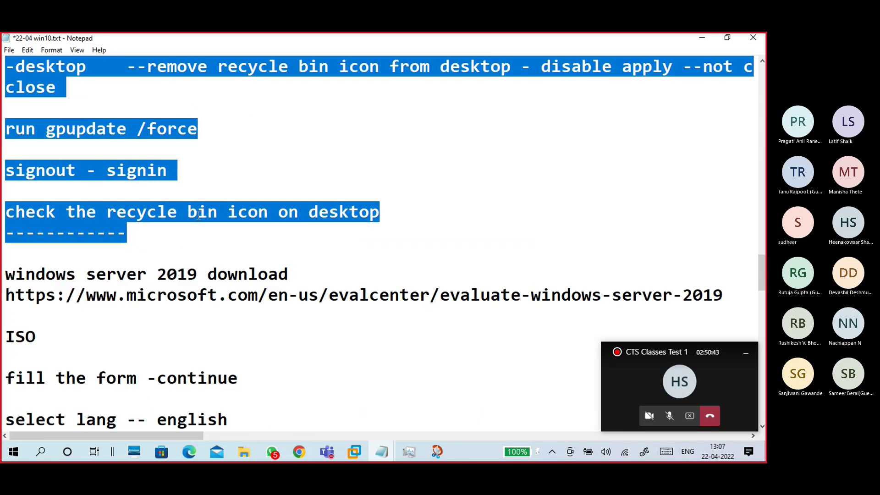
pyautogui.rightClick(202, 241)
pyautogui.click(173, 246)
pyautogui.click(702, 38)
# Paste the copied notes into the video's description and insert an empty line above them
pyautogui.click(206, 309)
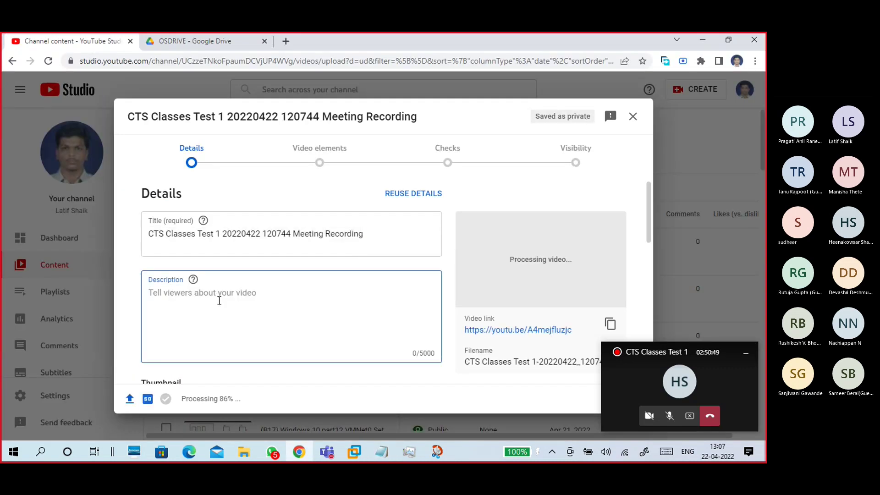
pyautogui.rightClick(218, 300)
pyautogui.click(236, 203)
pyautogui.hotkey('ctrl', 'v')
pyautogui.click(149, 293)
pyautogui.press('Return')
pyautogui.click(263, 247)
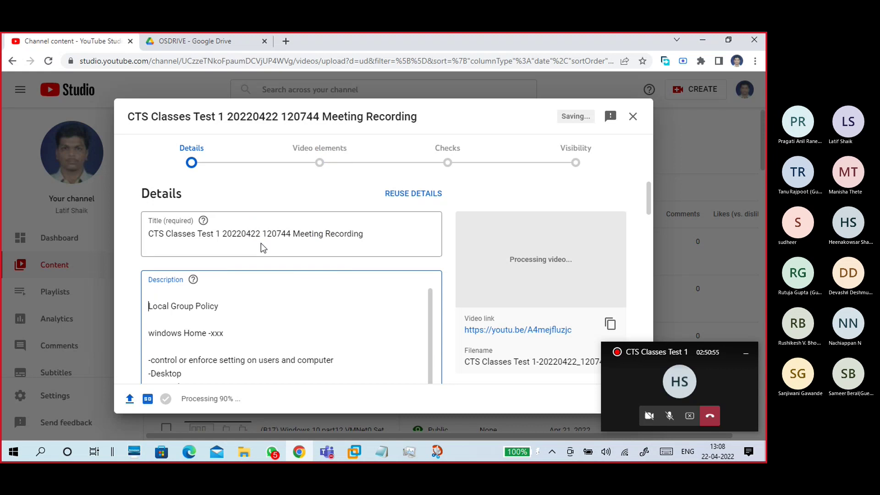
pyautogui.moveTo(291, 234); pyautogui.dragTo(223, 234)
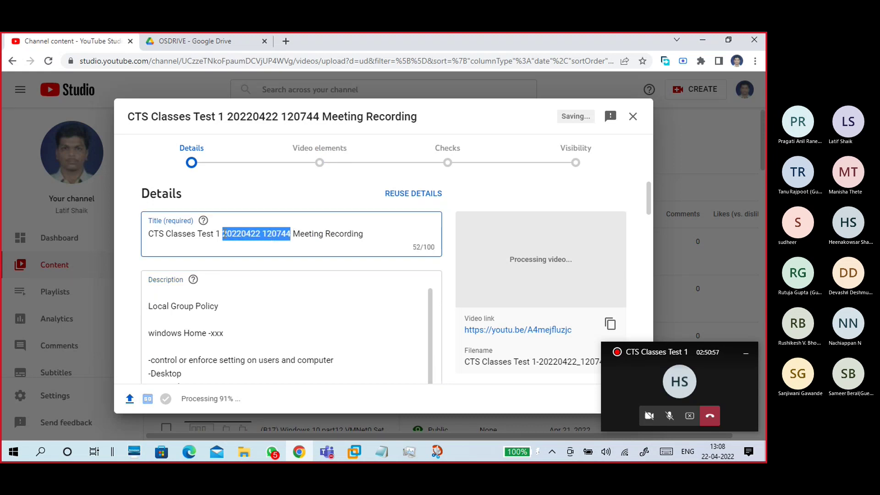
pyautogui.rightClick(234, 245)
pyautogui.click(240, 298)
pyautogui.rightClick(211, 298)
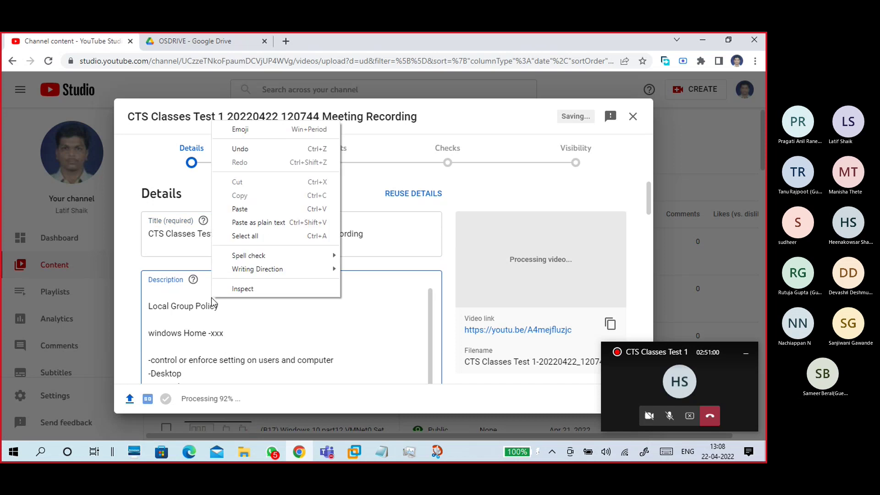
pyautogui.click(250, 208)
# Replace the video's title with "(B17) Windows 10 Part17 Local Group Policy - Remove Desktop Icon from"
pyautogui.click(313, 239)
pyautogui.moveTo(363, 233); pyautogui.dragTo(139, 233)
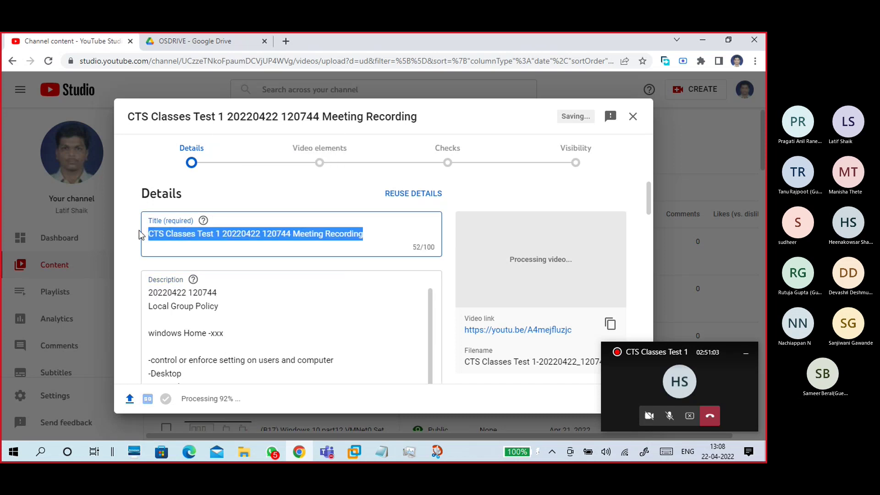
pyautogui.press('BackSpace')
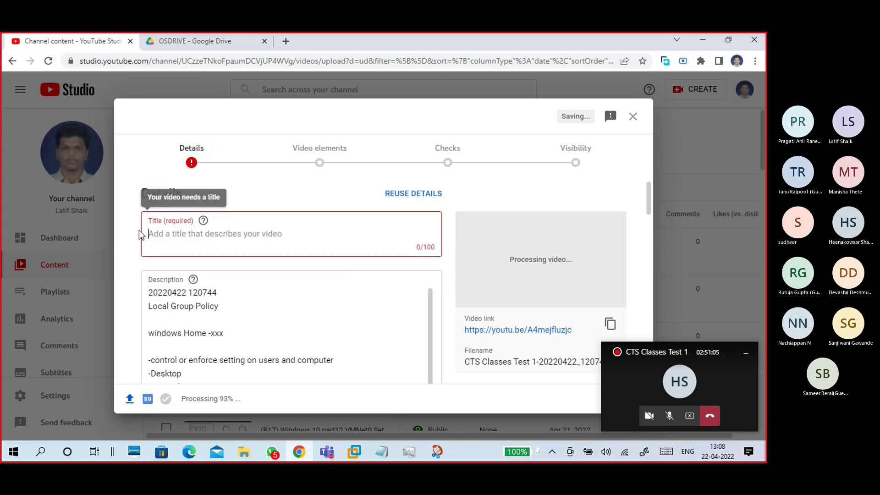
pyautogui.write('(')
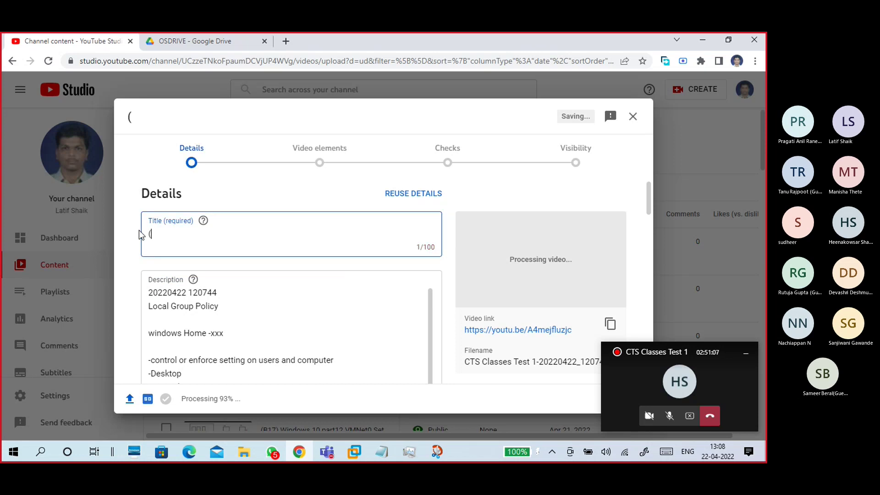
pyautogui.write('B17) win')
pyautogui.press('BackSpace')
pyautogui.press('BackSpace')
pyautogui.press('BackSpace')
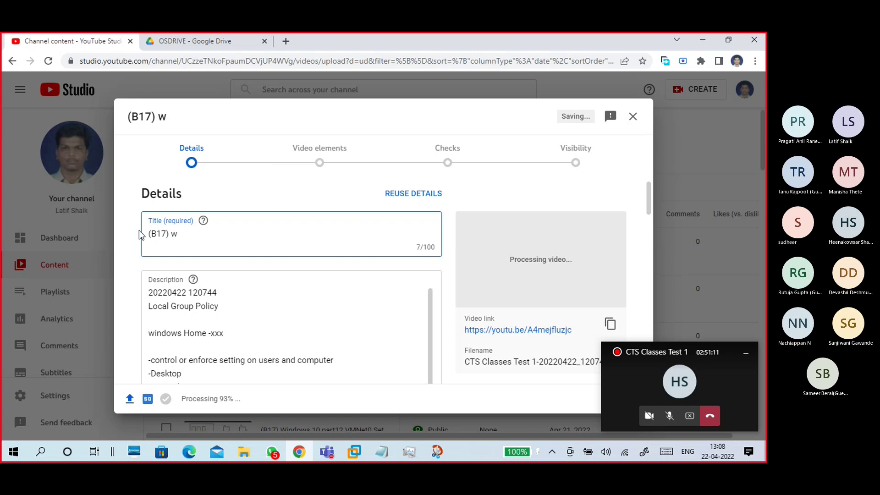
pyautogui.write('Windows ')
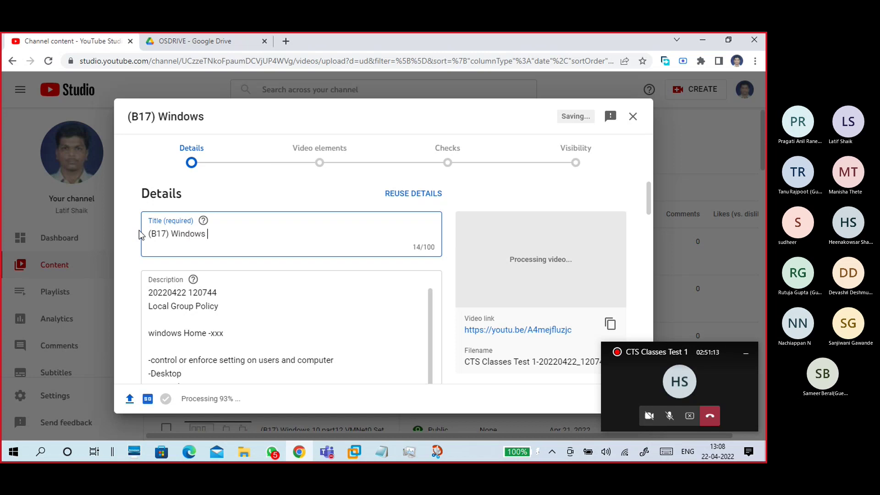
pyautogui.write('10 Part')
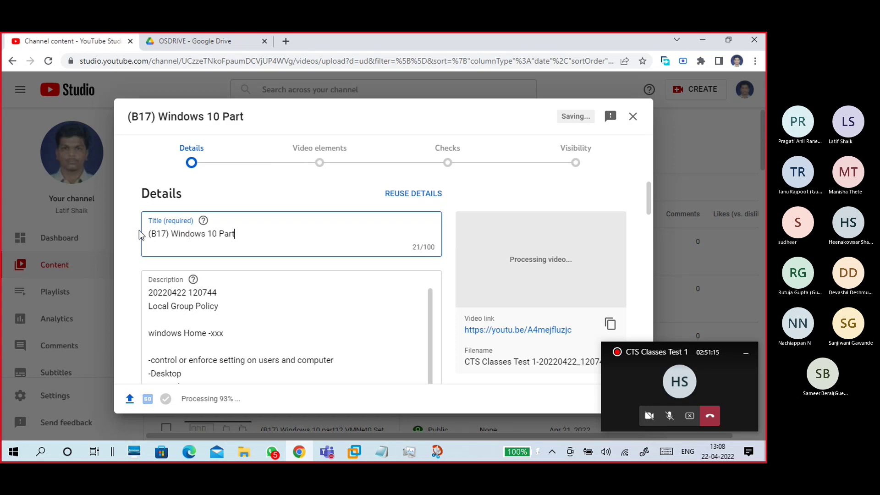
pyautogui.write('17 Local G')
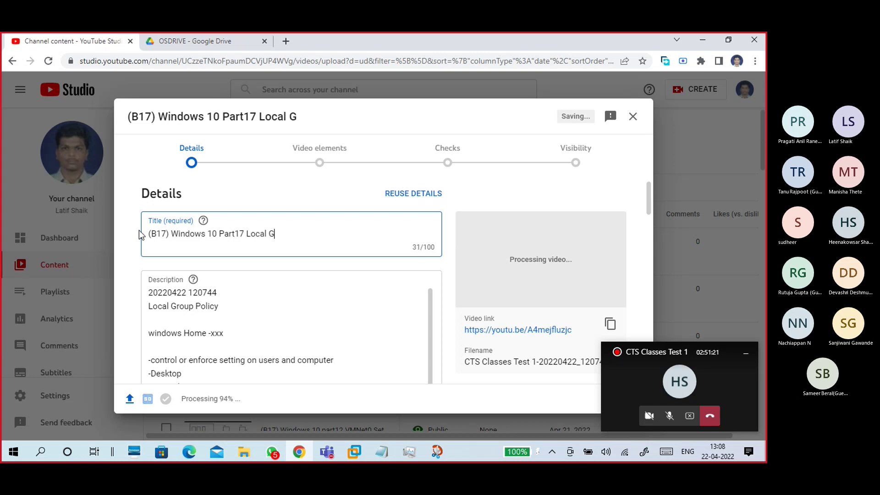
pyautogui.write('roup Polic')
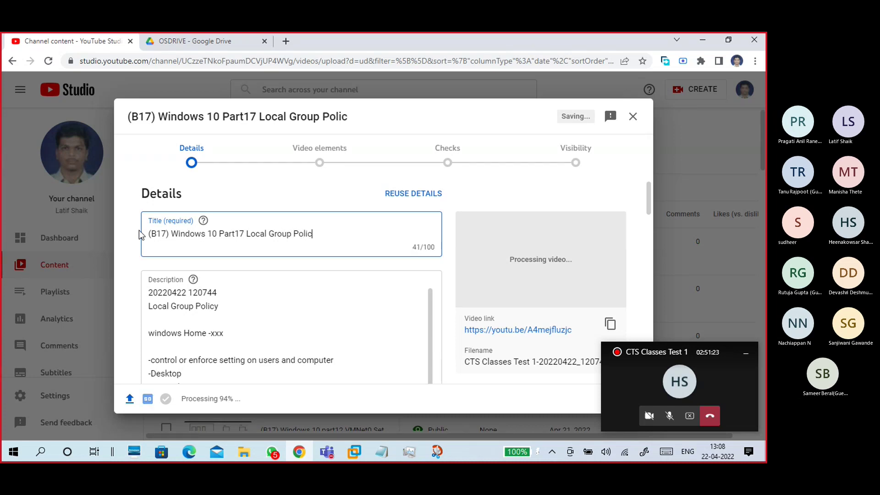
pyautogui.write('y - Remove ')
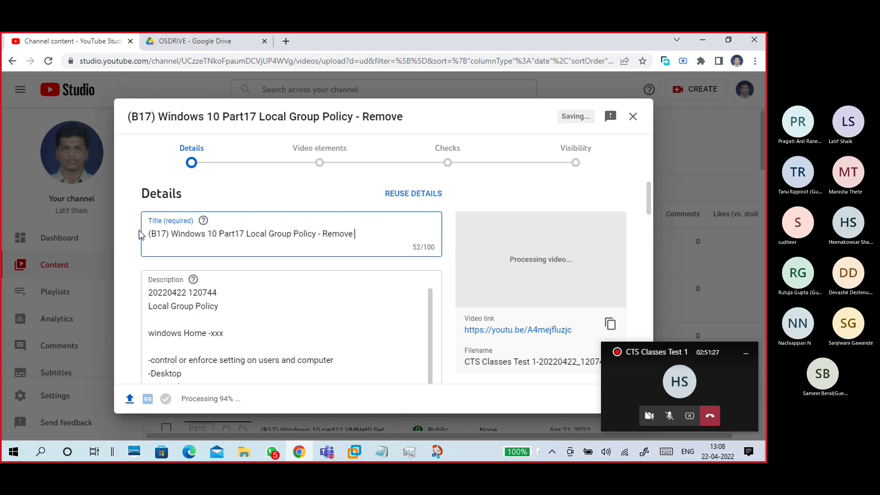
pyautogui.write('Deskt')
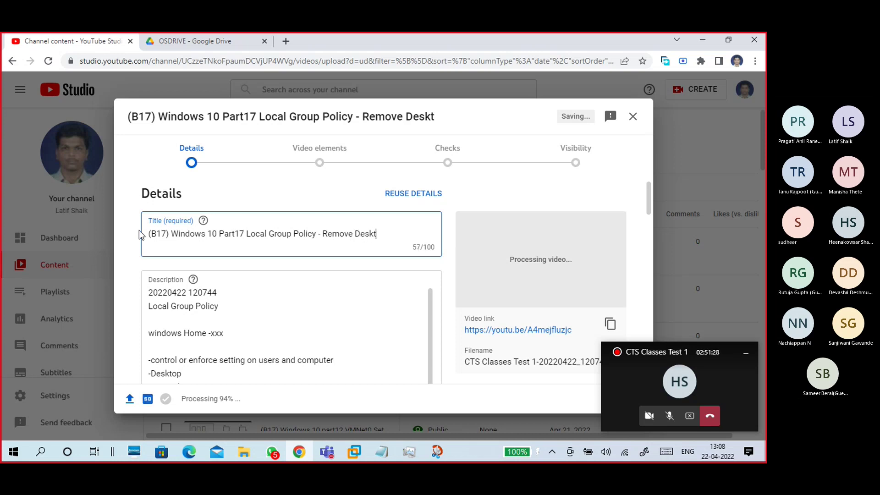
pyautogui.write('op Ico')
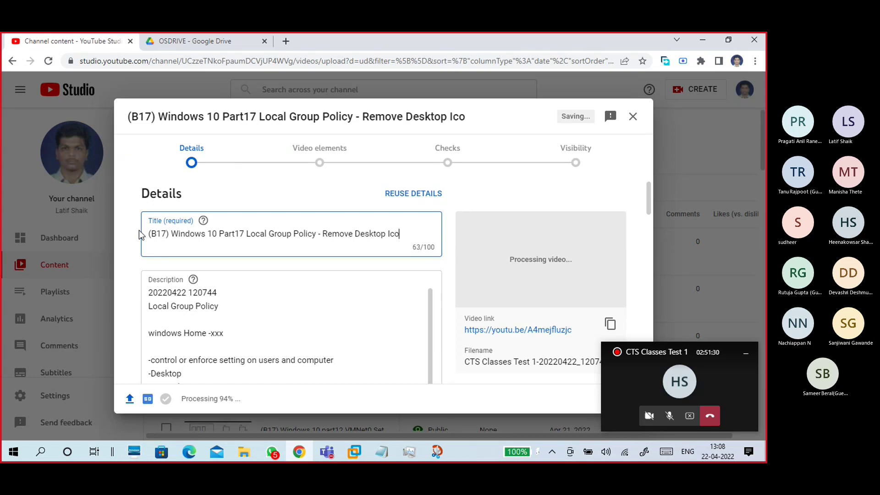
pyautogui.write('n from')
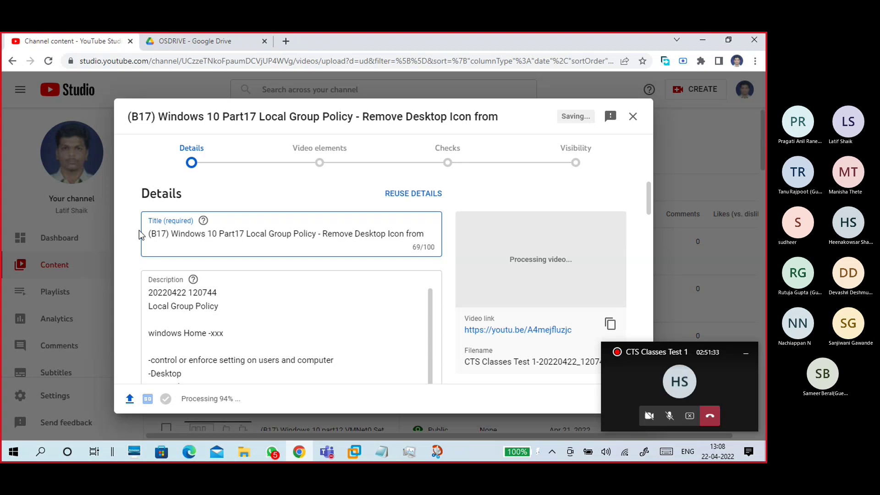
# Remove the trailing word "from" so that the video title ends with "Remove Desktop Icon"
pyautogui.press('BackSpace')
pyautogui.press('BackSpace')
pyautogui.press('BackSpace')
pyautogui.press('BackSpace')
pyautogui.hotkey('ctrl', 'Left')
pyautogui.press('Delete')
pyautogui.write('i')
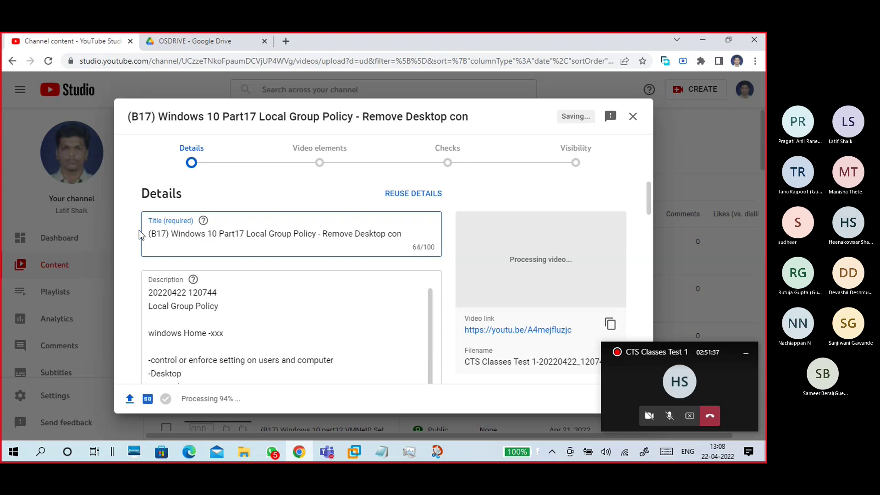
pyautogui.press('BackSpace')
pyautogui.write('I')
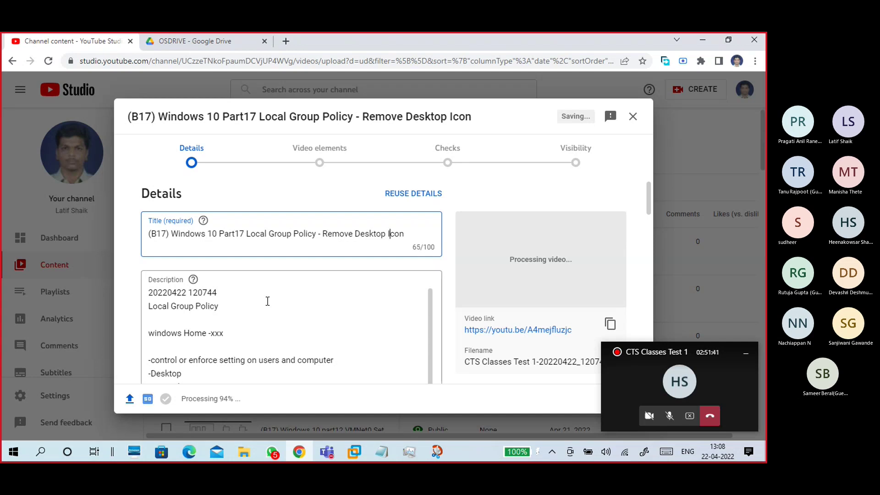
# Set the video's audience to not made for kids
pyautogui.scroll(-6, 295, 299)
pyautogui.scroll(-10, 311, 325)
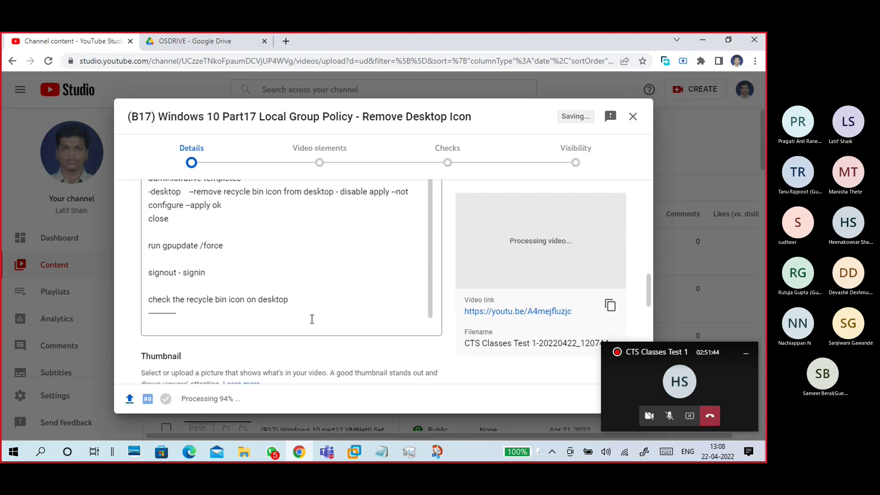
pyautogui.scroll(-6, 312, 319)
pyautogui.click(242, 292)
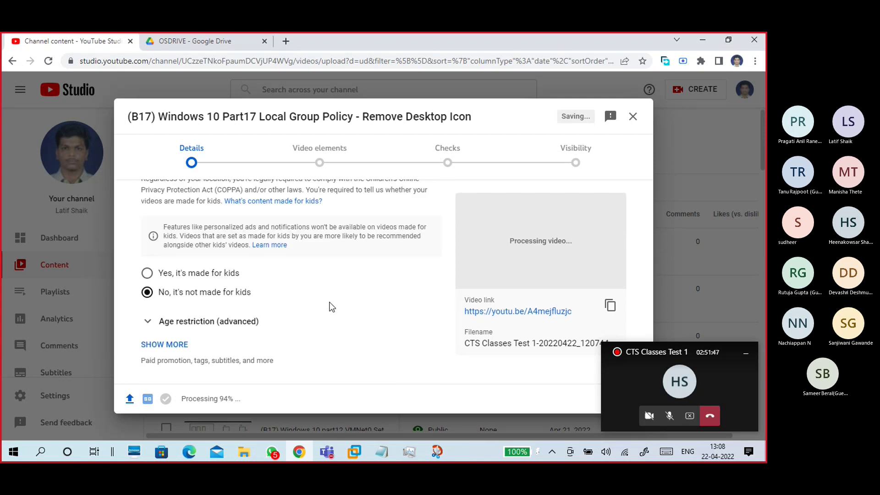
# Expand the additional video details and add the instructor's full name as a tag
pyautogui.click(165, 329)
pyautogui.scroll(-5, 279, 269)
pyautogui.click(286, 277)
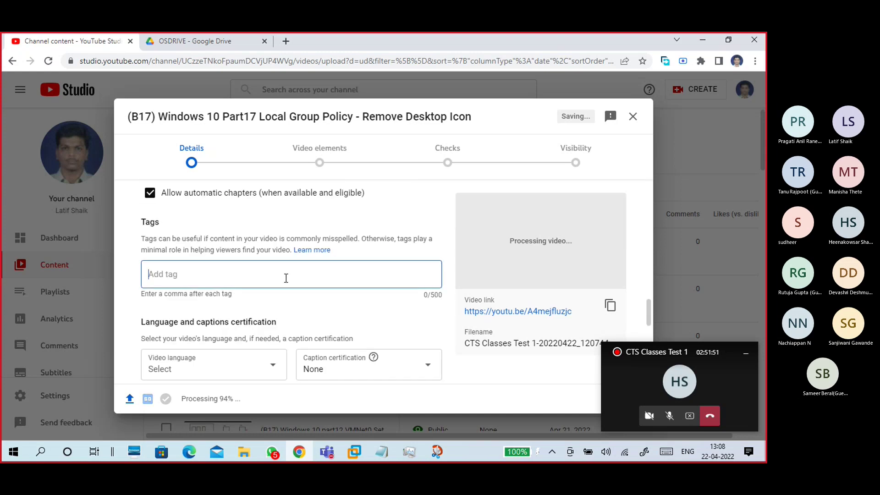
pyautogui.write('latif shaik')
pyautogui.press(',')
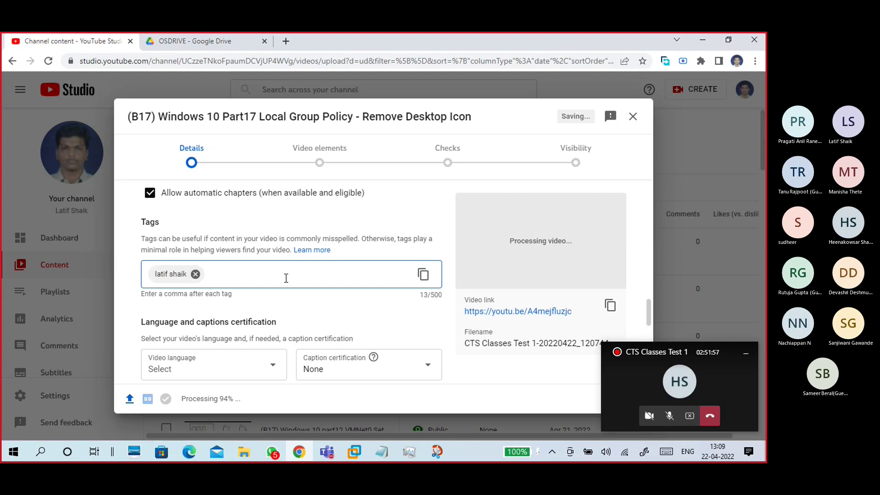
# Copy the video title into the tags and split it into Windows 10, Local Group Policy and Remove Desktop Icon
pyautogui.moveTo(158, 116); pyautogui.dragTo(474, 117)
pyautogui.hotkey('ctrl', 'c')
pyautogui.click(273, 276)
pyautogui.hotkey('ctrl', 'v')
pyautogui.click(219, 298)
pyautogui.press('BackSpace')
pyautogui.press('BackSpace')
pyautogui.press('BackSpace')
pyautogui.press('BackSpace')
pyautogui.press('BackSpace')
pyautogui.press('BackSpace')
pyautogui.press('BackSpace')
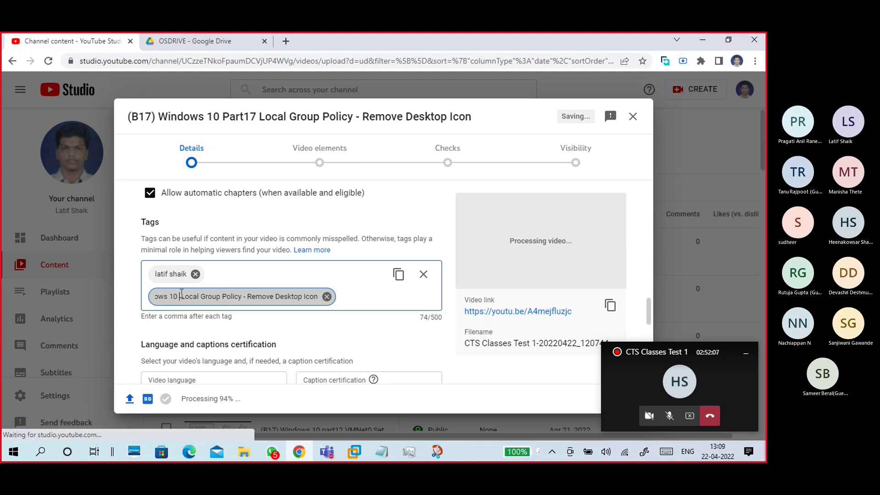
pyautogui.write(',')
pyautogui.click(222, 299)
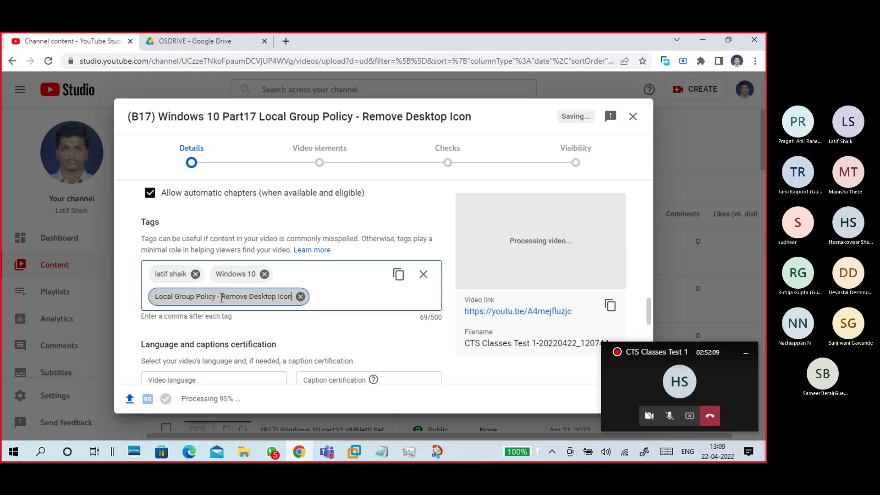
pyautogui.press('BackSpace')
pyautogui.write(',')
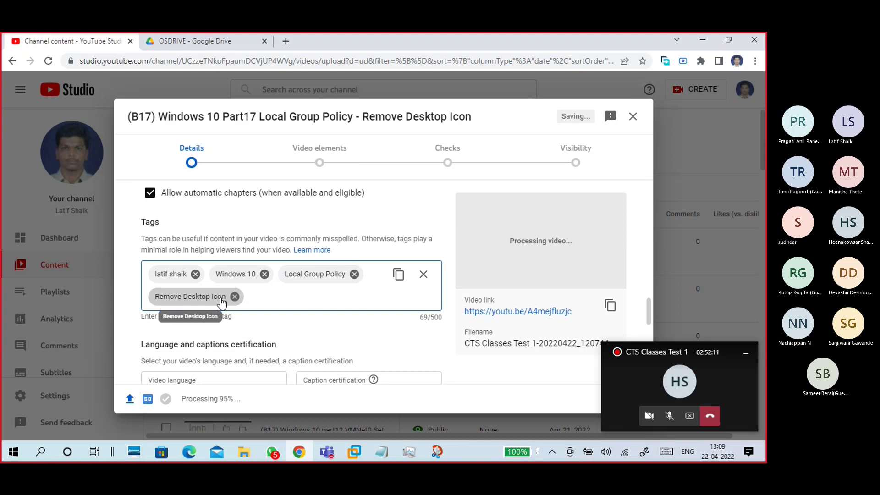
# Add the tags gpedit and gpupdate to the video
pyautogui.write('gpedit')
pyautogui.press('Return')
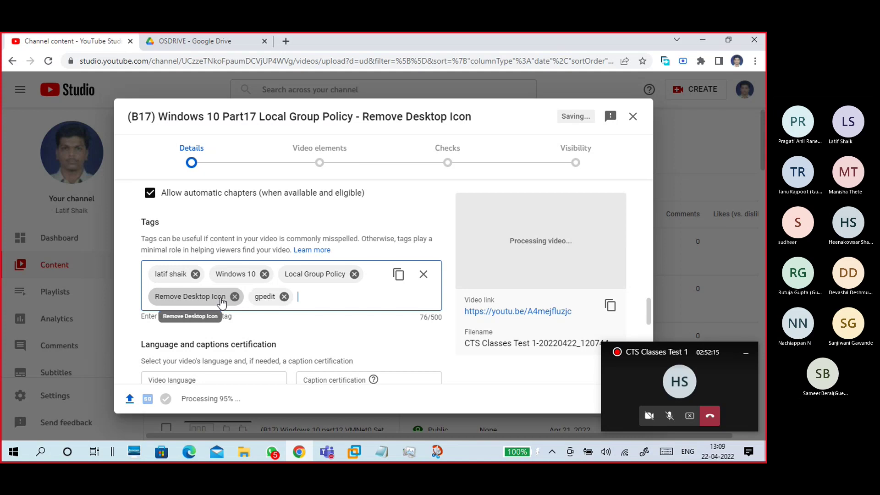
pyautogui.write('gpupdate')
pyautogui.press('Return')
# Continue through the remaining upload stages and publish the video with Public visibility
pyautogui.click(745, 353)
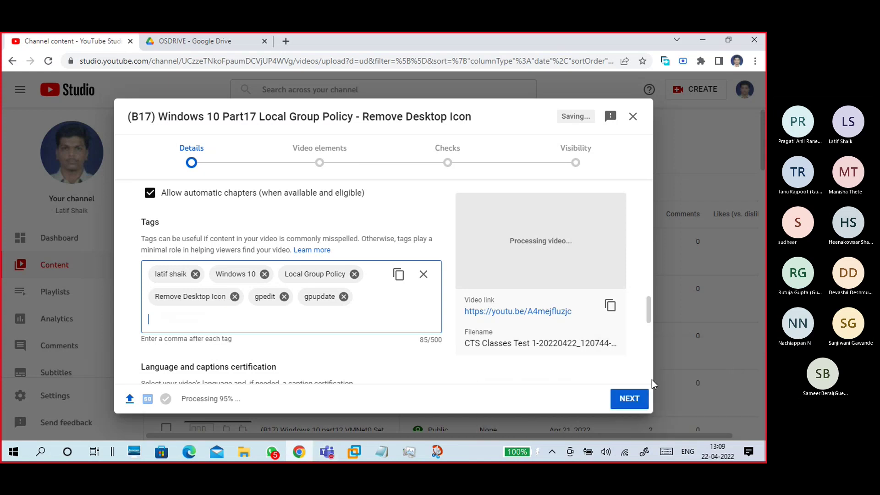
pyautogui.click(631, 399)
pyautogui.click(631, 399)
pyautogui.click(630, 398)
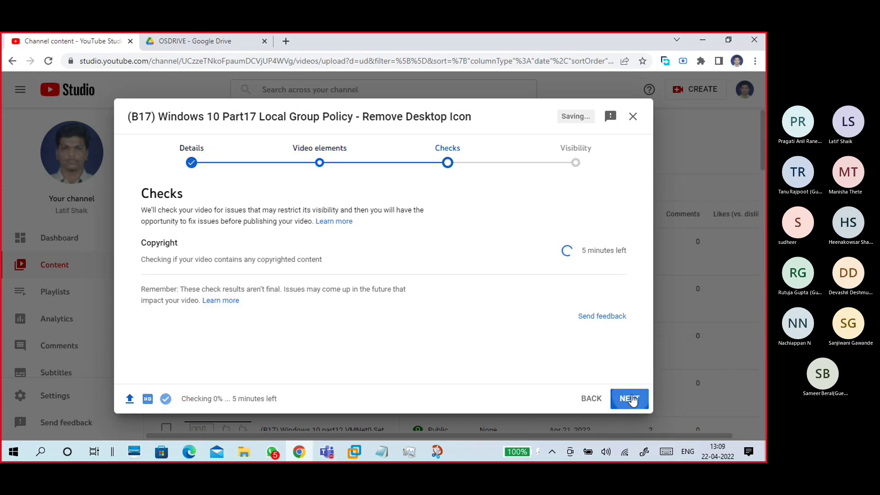
pyautogui.click(309, 351)
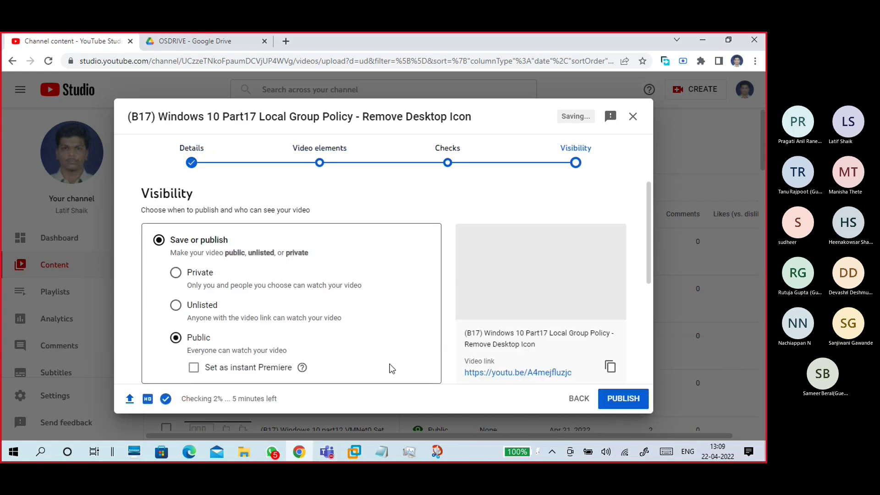
pyautogui.click(616, 399)
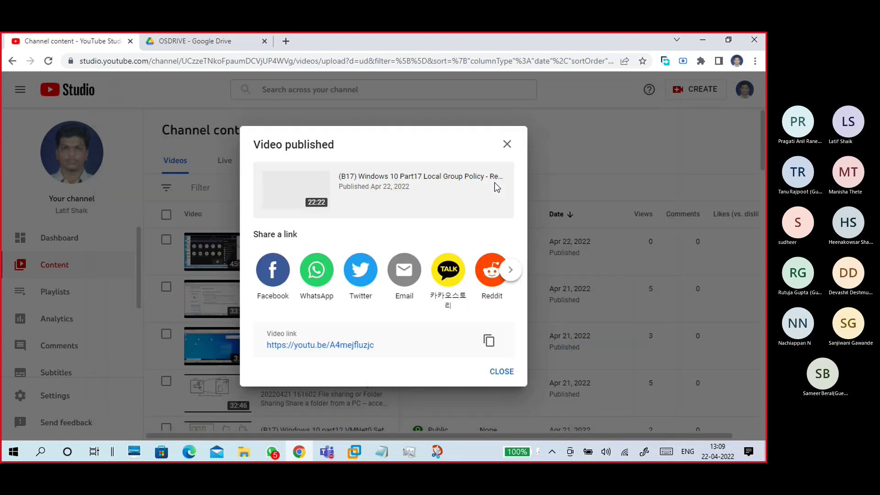
pyautogui.click(503, 371)
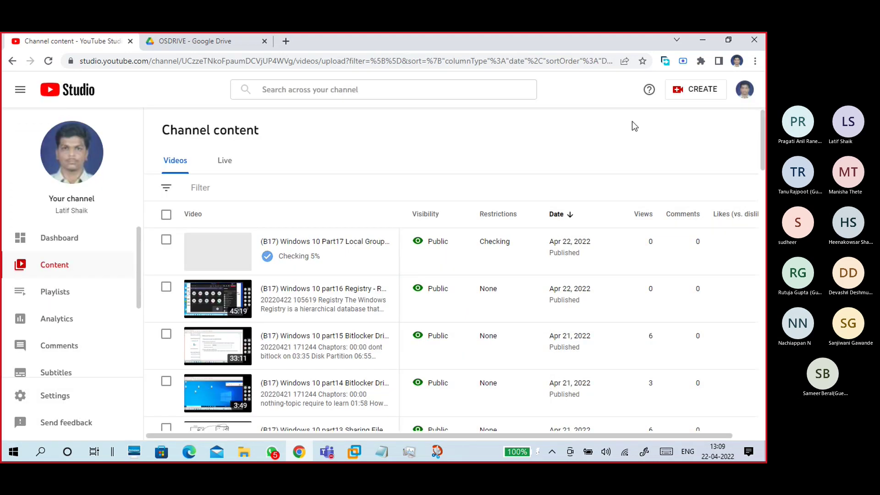
# Minimize Chrome and the Downloads folder to return to the B17-WINS1 virtual machine in VMware Workstation
pyautogui.click(704, 42)
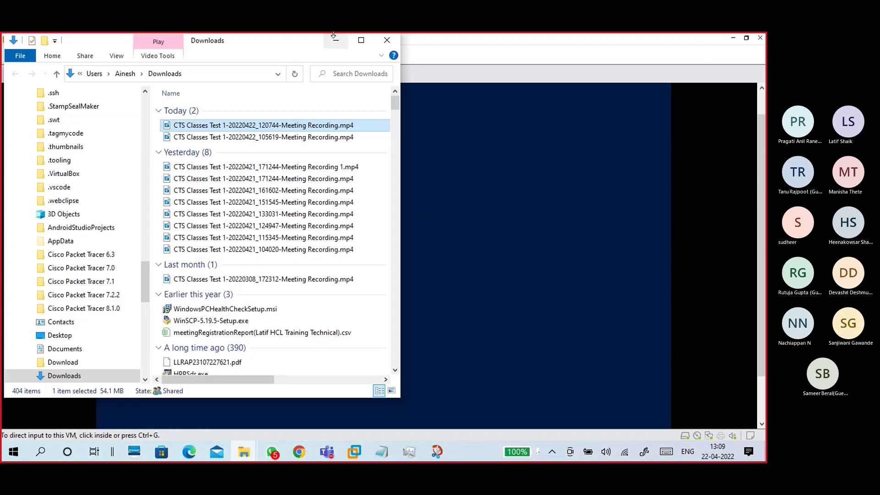
pyautogui.click(336, 40)
pyautogui.moveTo(761, 208); pyautogui.dragTo(757, 173)
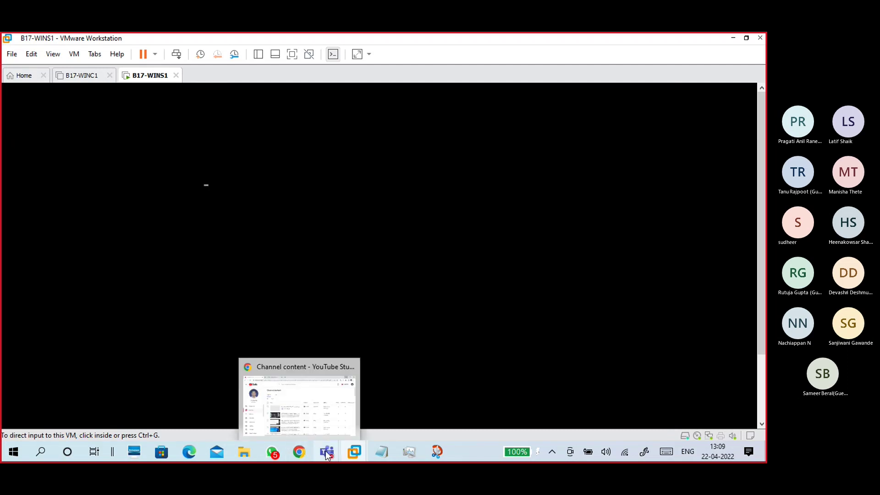
# Switch to the Teams meeting, unmute the microphone, and return to the B17-WINS1 virtual machine
pyautogui.moveTo(328, 453)
pyautogui.click(322, 411)
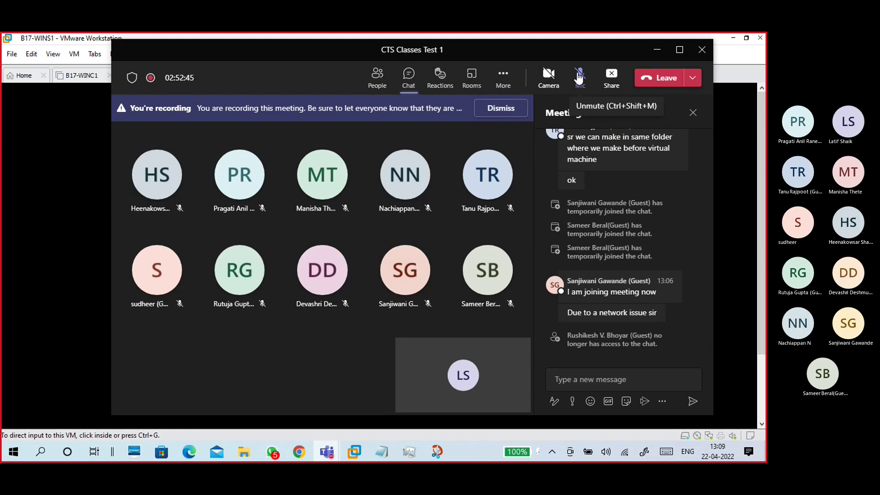
pyautogui.click(657, 47)
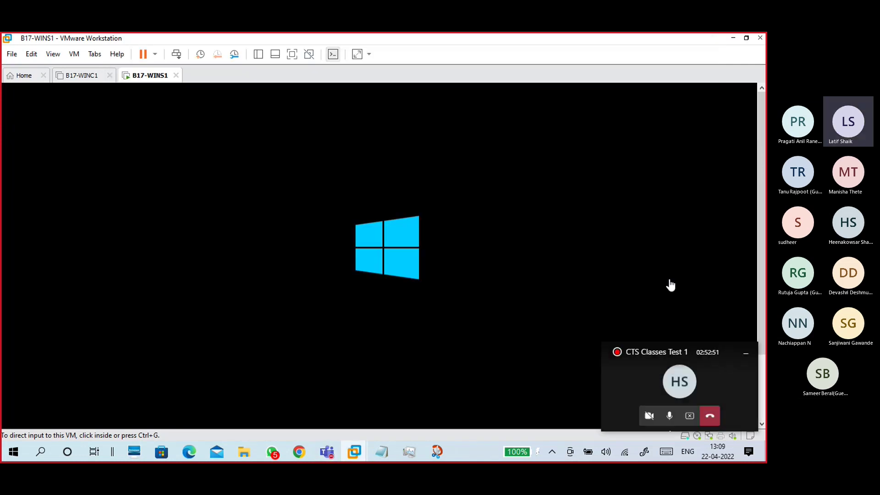
pyautogui.click(746, 353)
pyautogui.moveTo(754, 363); pyautogui.dragTo(758, 328)
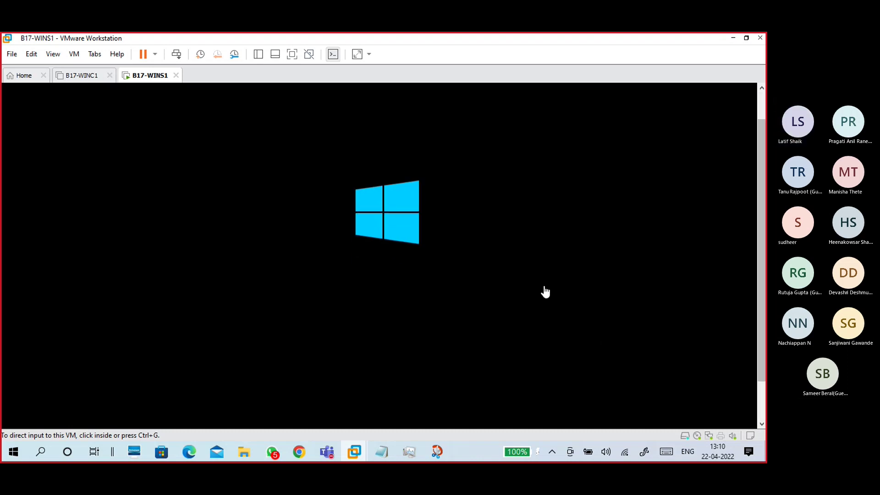
pyautogui.click(522, 276)
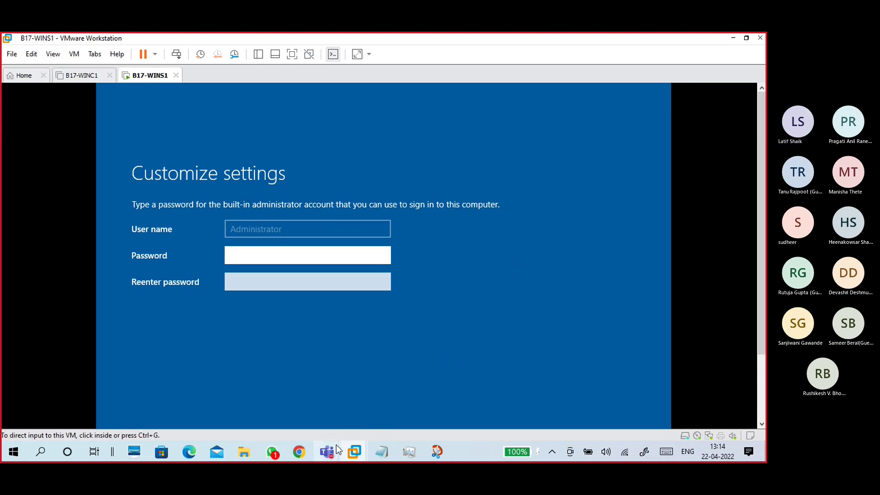
pyautogui.moveTo(337, 449)
pyautogui.click(349, 410)
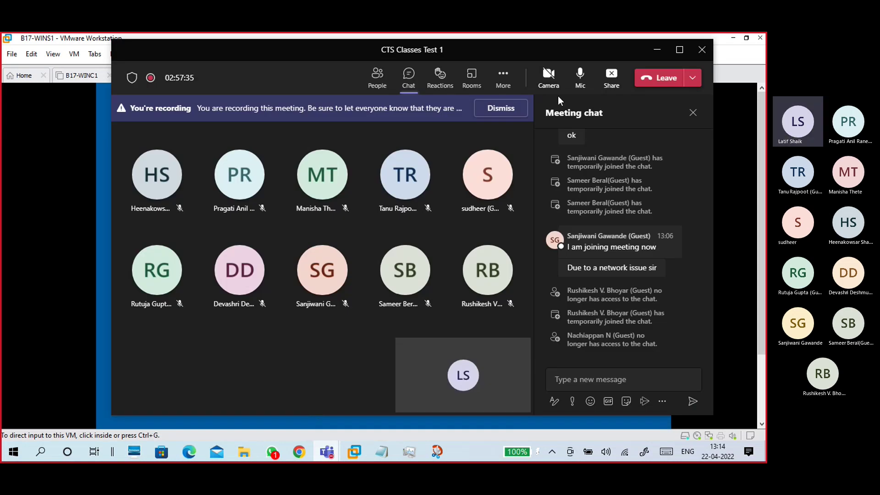
pyautogui.click(504, 81)
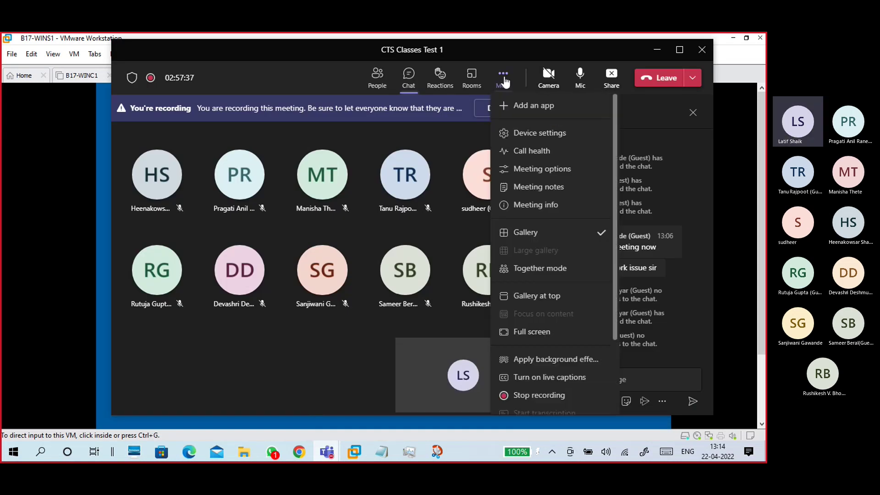
pyautogui.click(581, 47)
pyautogui.click(657, 53)
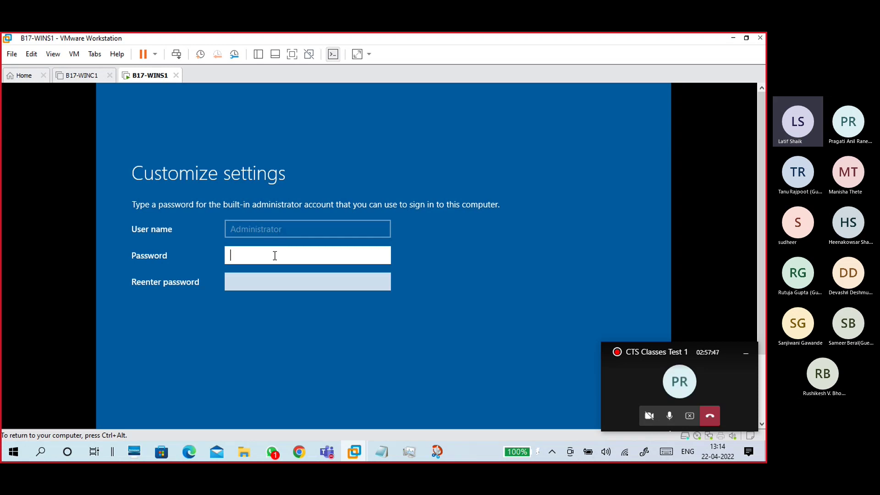
pyautogui.write('•••••••••')
pyautogui.press('capslock')
pyautogui.write('•')
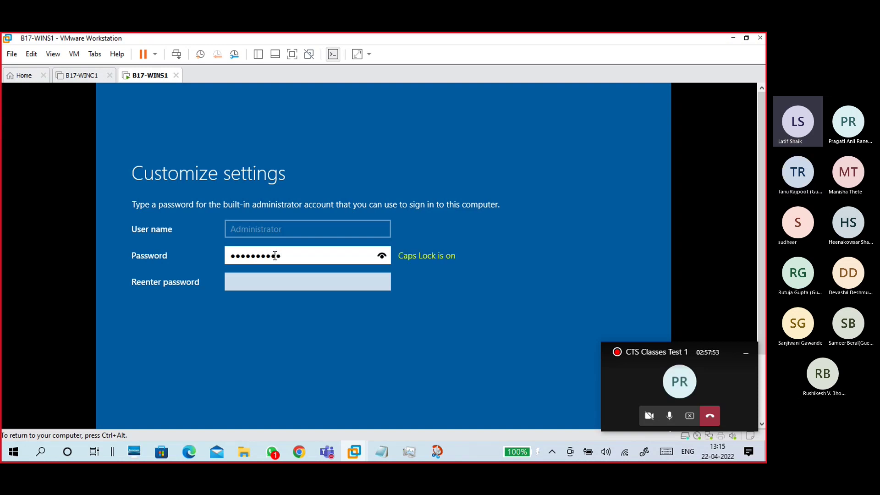
pyautogui.press('BackSpace')
pyautogui.press('BackSpace')
pyautogui.press('BackSpace')
pyautogui.press('BackSpace')
pyautogui.press('BackSpace')
pyautogui.press('BackSpace')
pyautogui.press('BackSpace')
pyautogui.press('BackSpace')
pyautogui.press('BackSpace')
pyautogui.press('BackSpace')
pyautogui.press('capslock')
# Enter the built-in Administrator account's password, reenter it for confirmation, and finish the Customize settings page
pyautogui.write('•••••••••')
pyautogui.press('Tab')
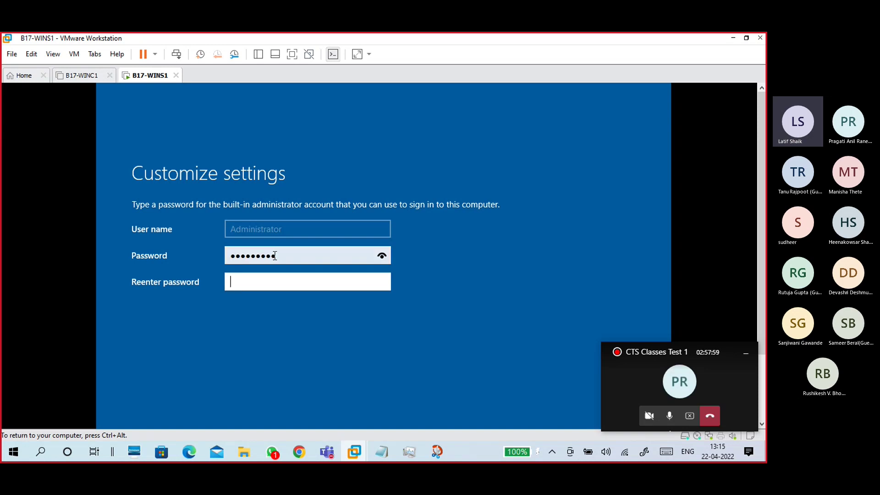
pyautogui.write('•••••••••')
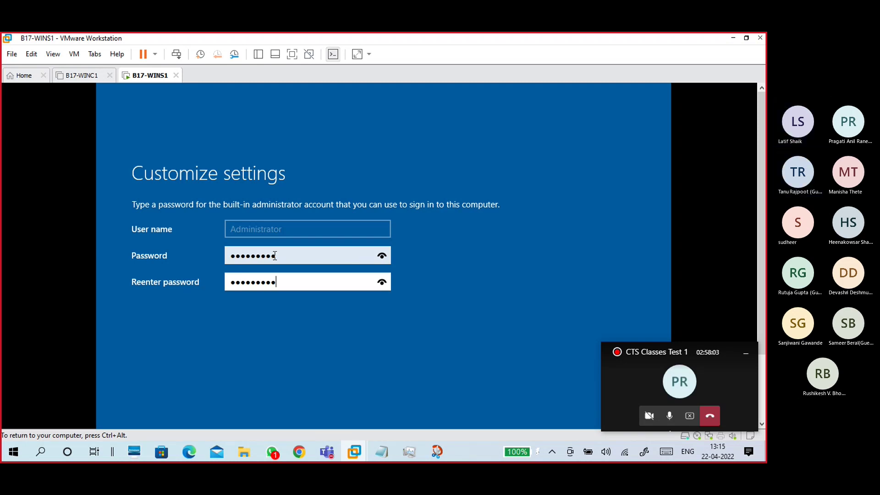
pyautogui.click(745, 357)
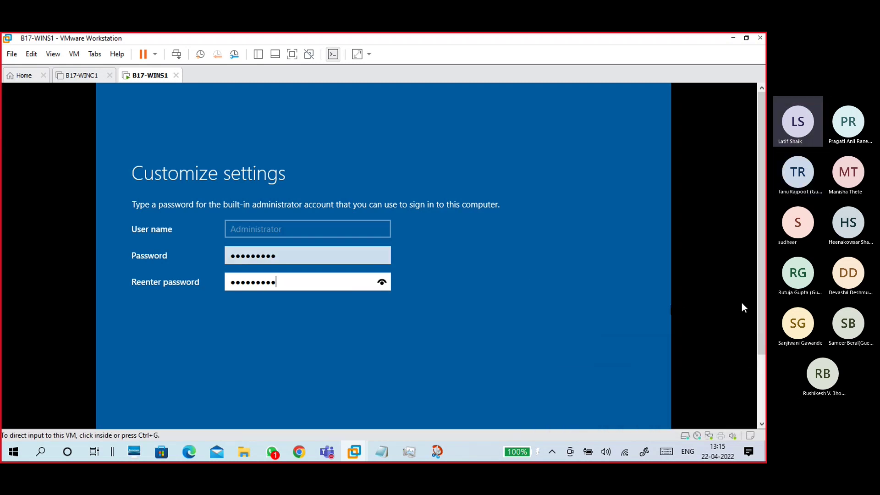
pyautogui.scroll(-3, 762, 287)
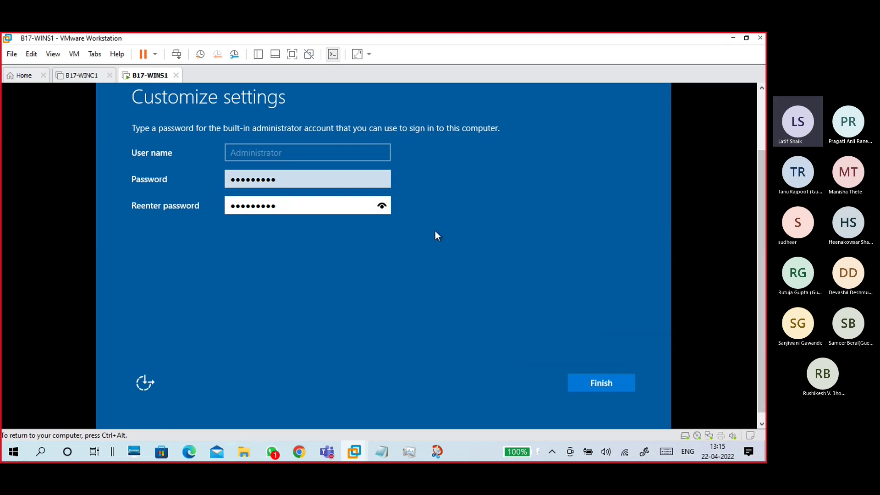
pyautogui.click(388, 206)
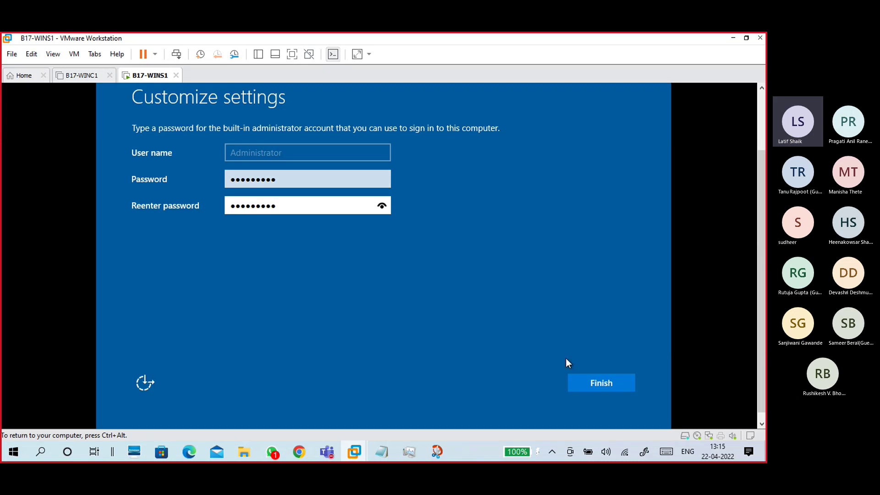
pyautogui.click(592, 384)
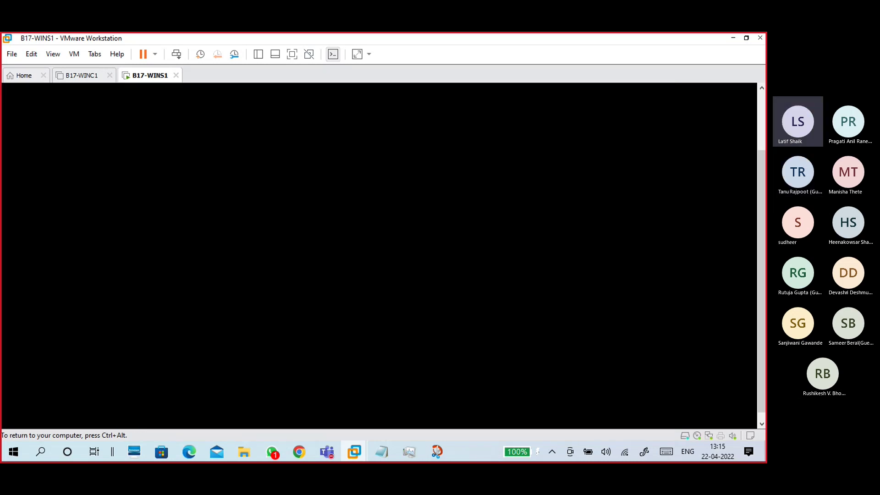
# Unlock the B17-WINS1 virtual machine and sign in as Administrator with the account password
pyautogui.hotkey('ctrl', 'alt')
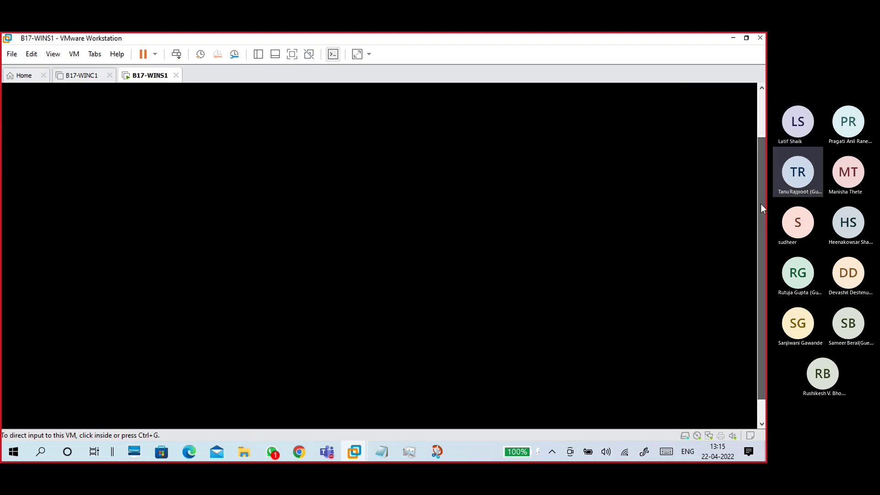
pyautogui.click(752, 174)
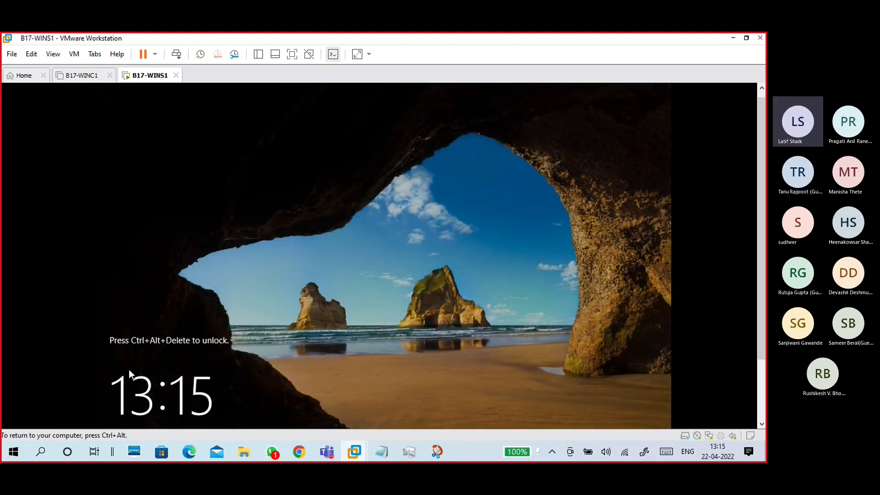
pyautogui.hotkey('ctrl', 'alt')
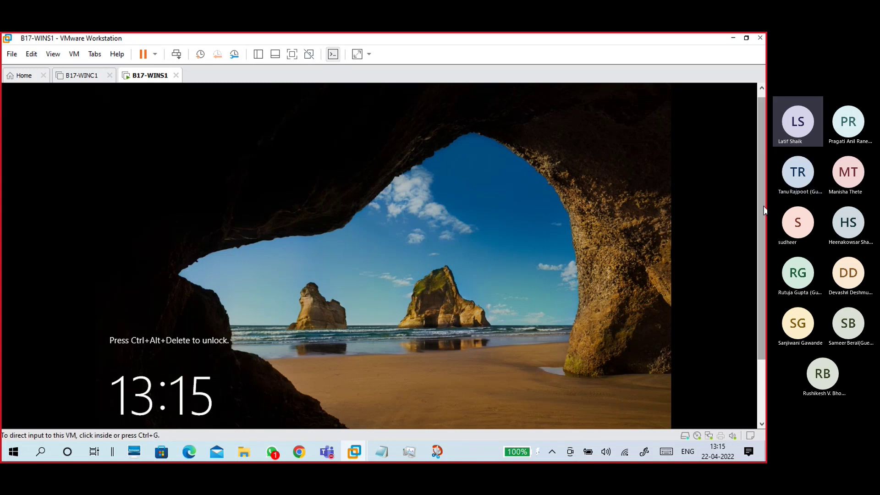
pyautogui.moveTo(760, 203); pyautogui.dragTo(757, 262)
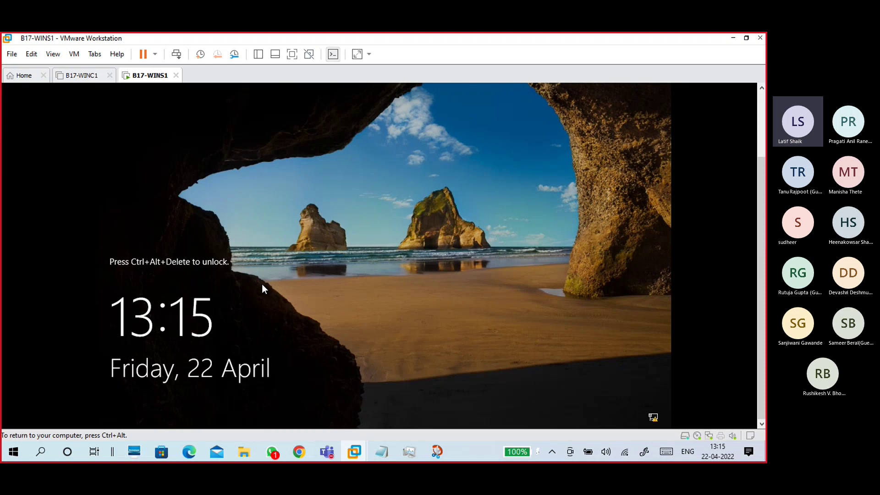
pyautogui.press('ctrl+alt+Insert')
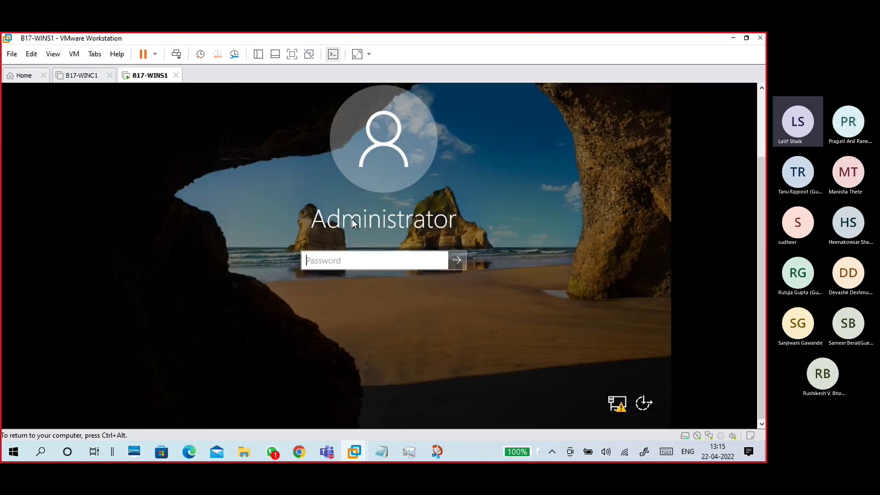
pyautogui.hotkey('ctrl', 'alt')
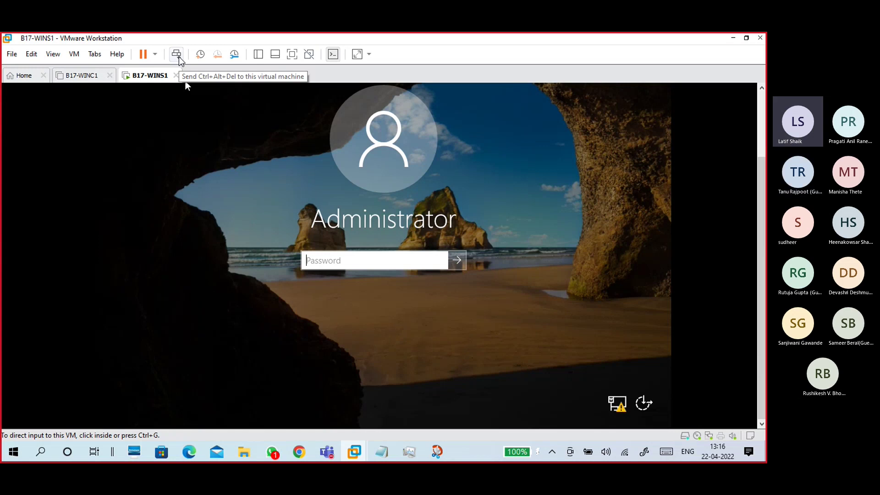
pyautogui.click(315, 260)
pyautogui.write('•••••••••')
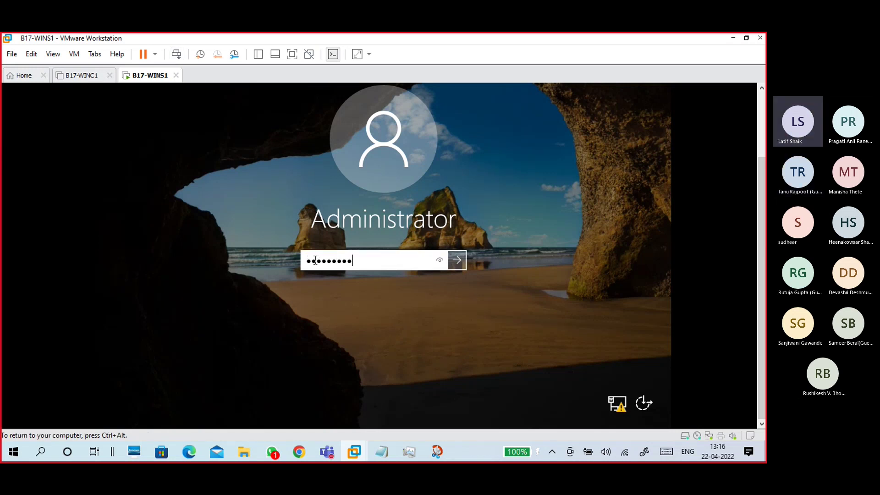
pyautogui.press('Return')
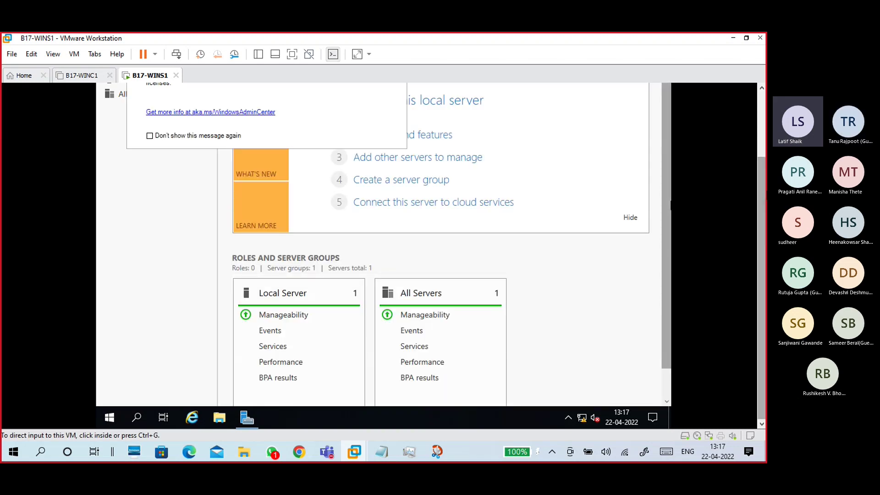
# Dismiss the Windows Admin Center message that covers the Server Manager dashboard
pyautogui.moveTo(758, 165); pyautogui.dragTo(762, 103)
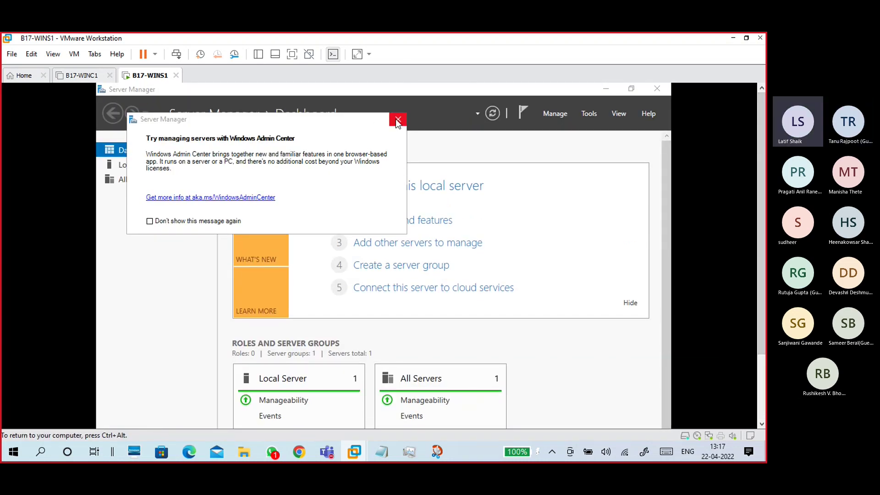
pyautogui.moveTo(293, 122); pyautogui.dragTo(303, 125)
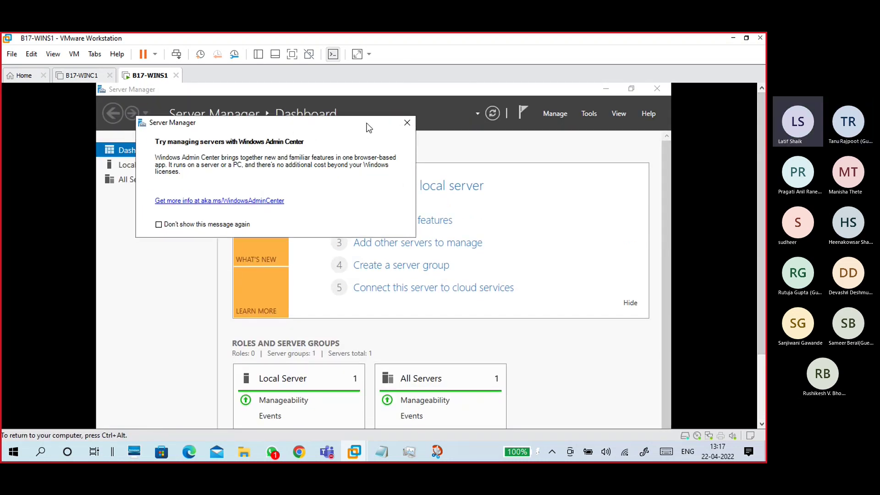
pyautogui.click(403, 124)
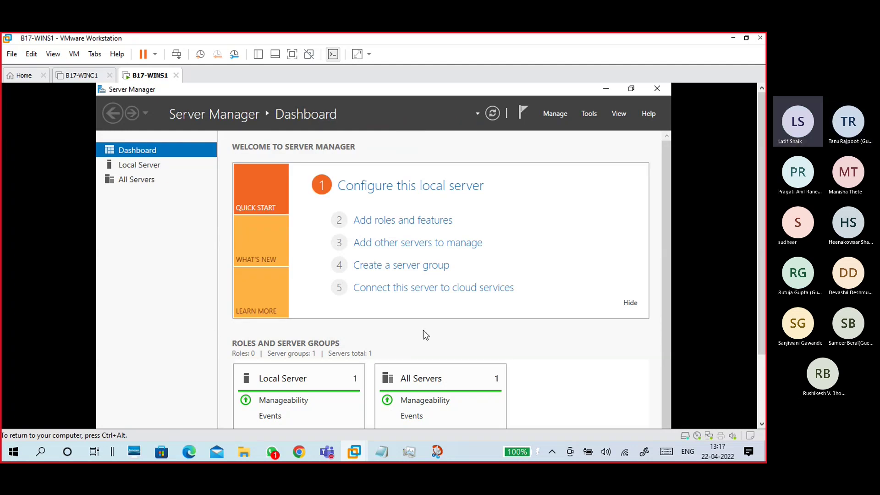
# Open the Local Server page and examine its properties, including operating system version, hardware details and product activation
pyautogui.click(141, 167)
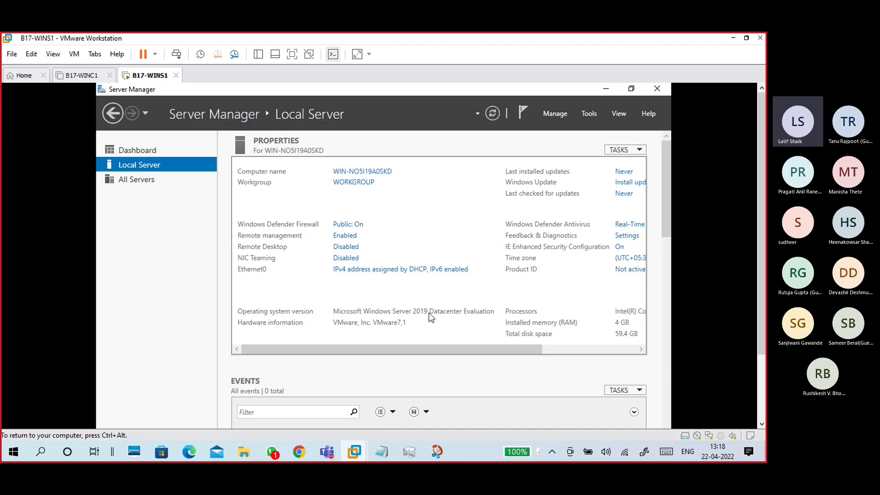
pyautogui.moveTo(440, 349); pyautogui.dragTo(520, 321)
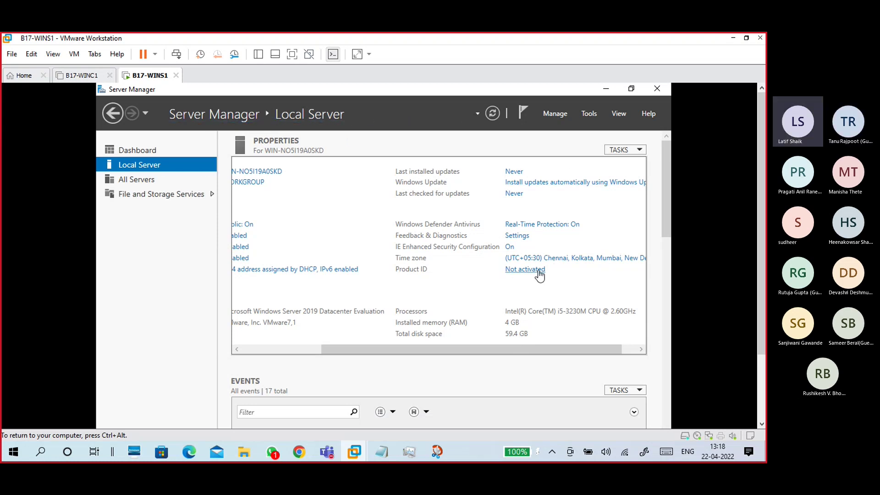
pyautogui.moveTo(493, 350); pyautogui.dragTo(343, 362)
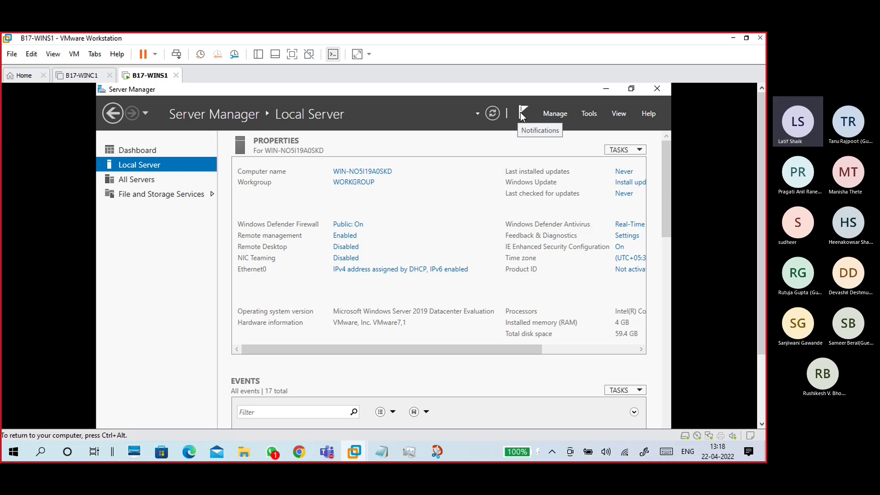
# Review Server Manager's management, tools and help commands, and try the 150% display scale before restoring 100%
pyautogui.click(562, 114)
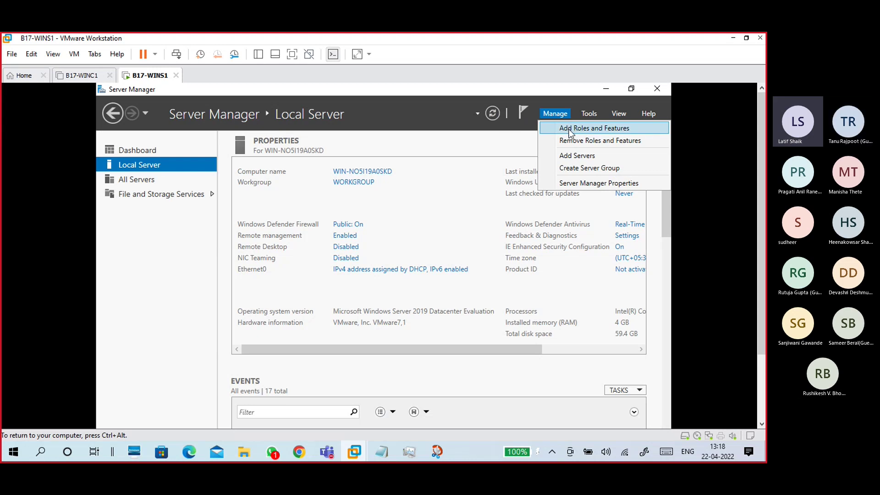
pyautogui.click(589, 113)
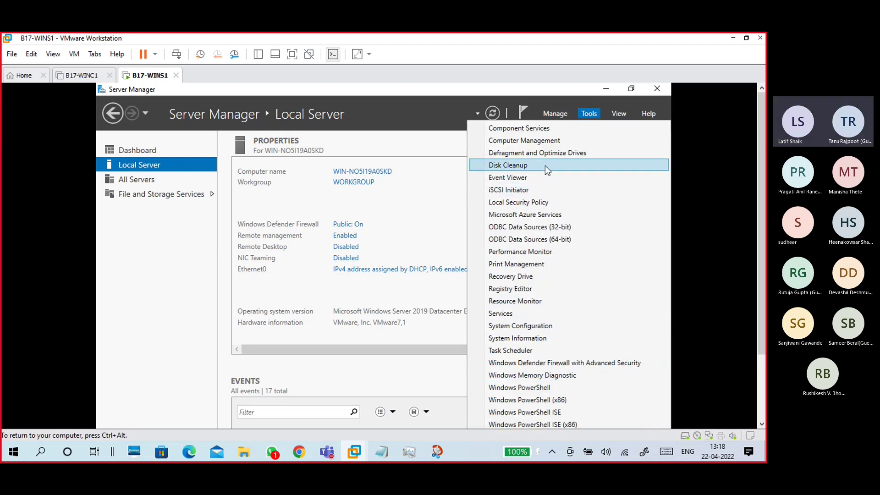
pyautogui.click(589, 114)
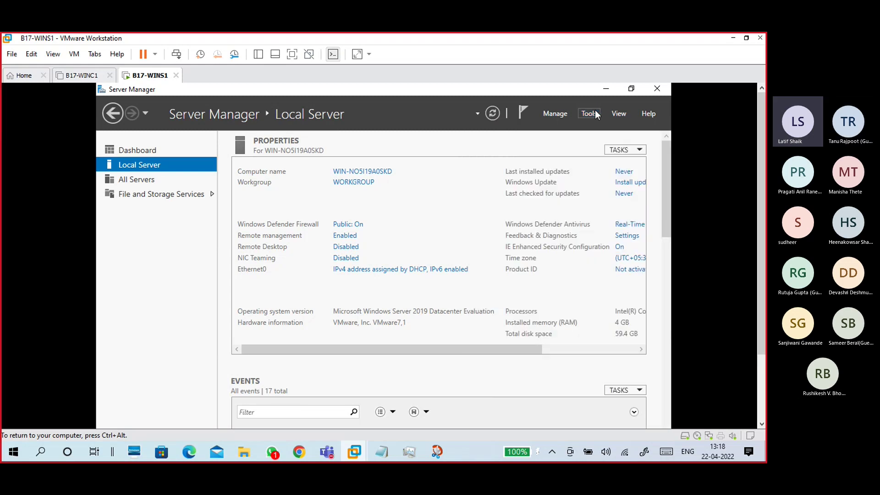
pyautogui.click(618, 116)
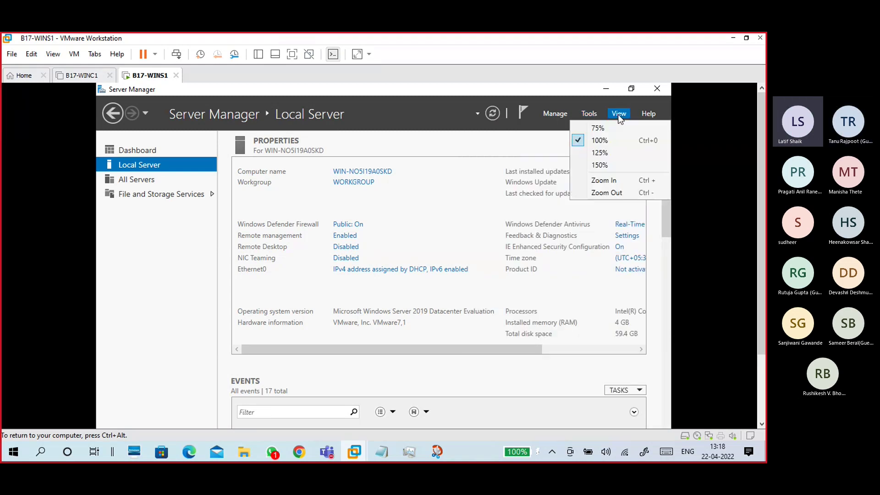
pyautogui.click(603, 171)
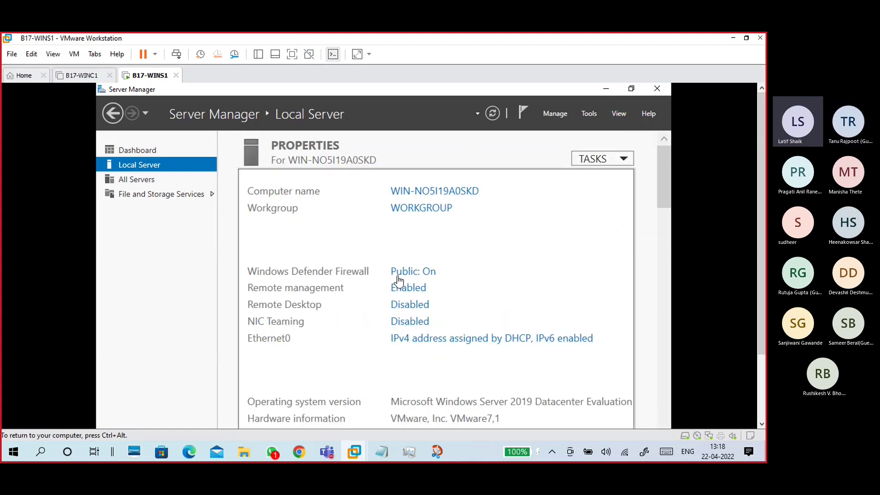
pyautogui.click(611, 114)
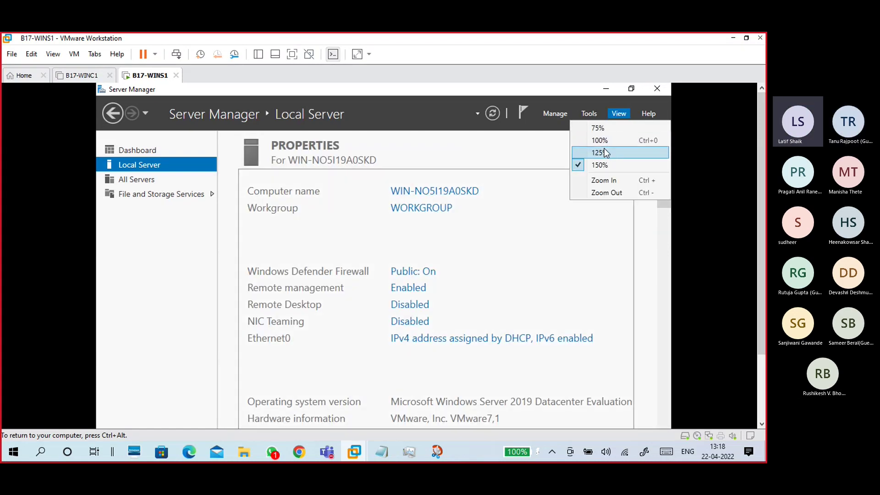
pyautogui.click(612, 133)
pyautogui.click(642, 120)
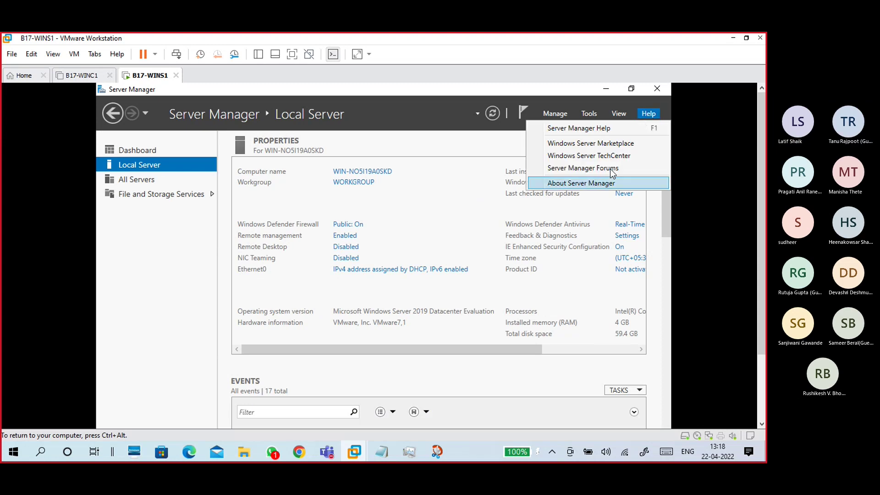
pyautogui.click(403, 143)
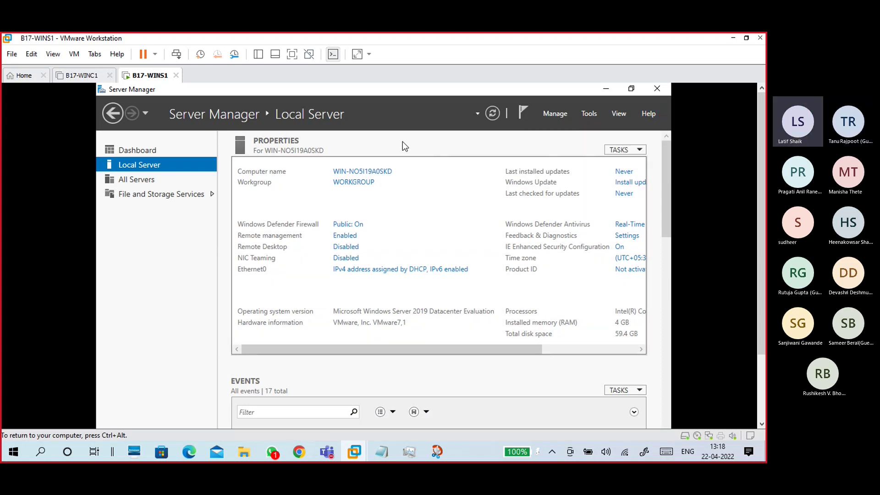
# Close Server Manager and start the VMware Tools installation for the B17-WINS1 virtual machine
pyautogui.click(657, 89)
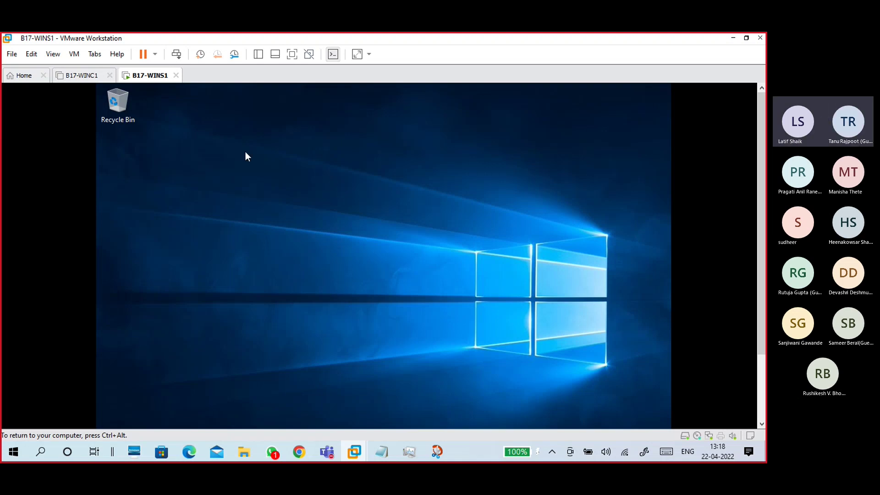
pyautogui.hotkey('ctrl', 'alt')
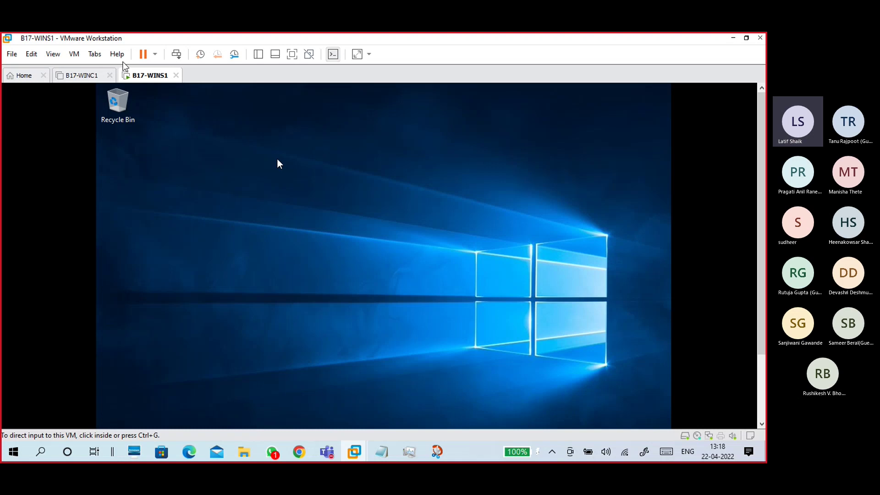
pyautogui.click(75, 54)
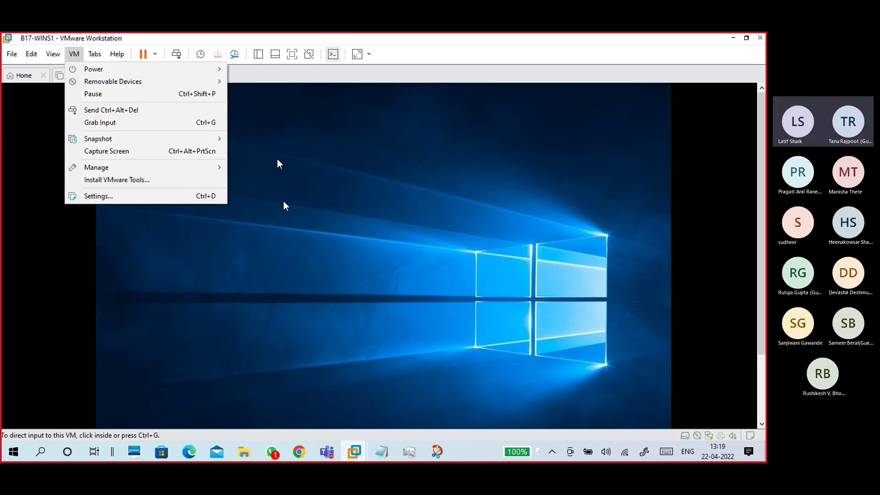
pyautogui.click(290, 174)
pyautogui.hotkey('ctrl', 'alt')
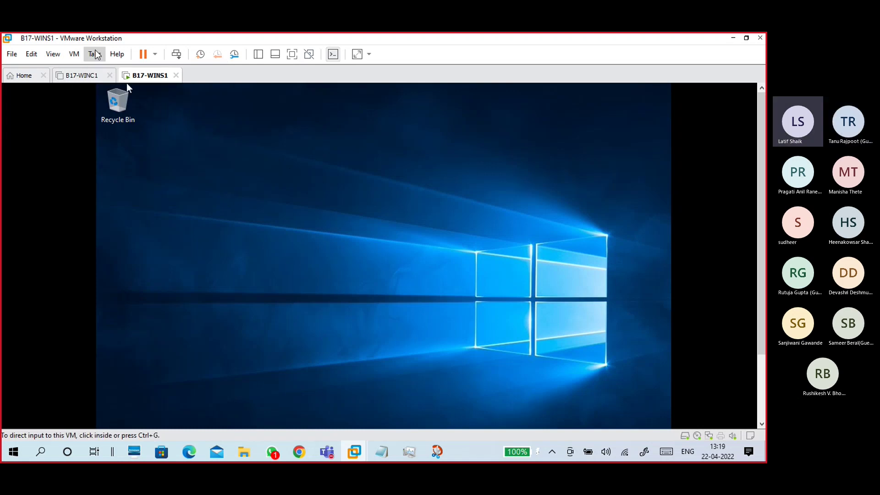
pyautogui.click(74, 54)
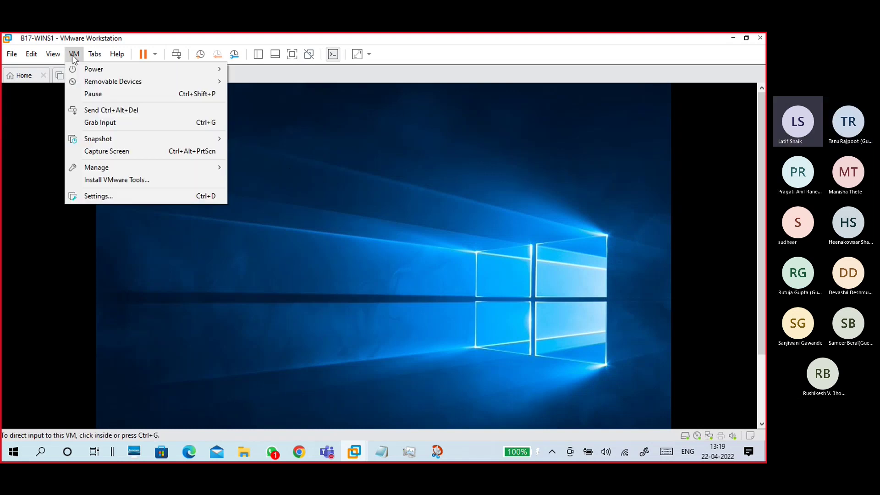
pyautogui.click(101, 182)
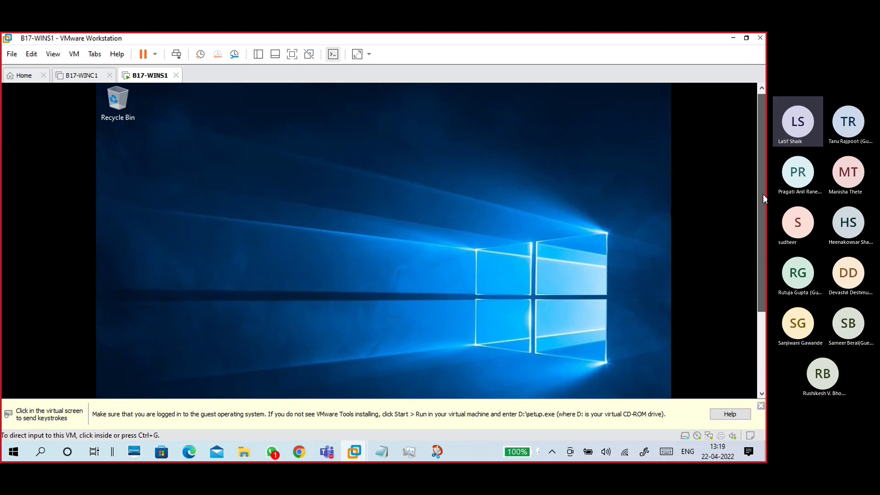
# Open File Explorer inside the B17-WINS1 guest system
pyautogui.scroll(-5, 757, 178)
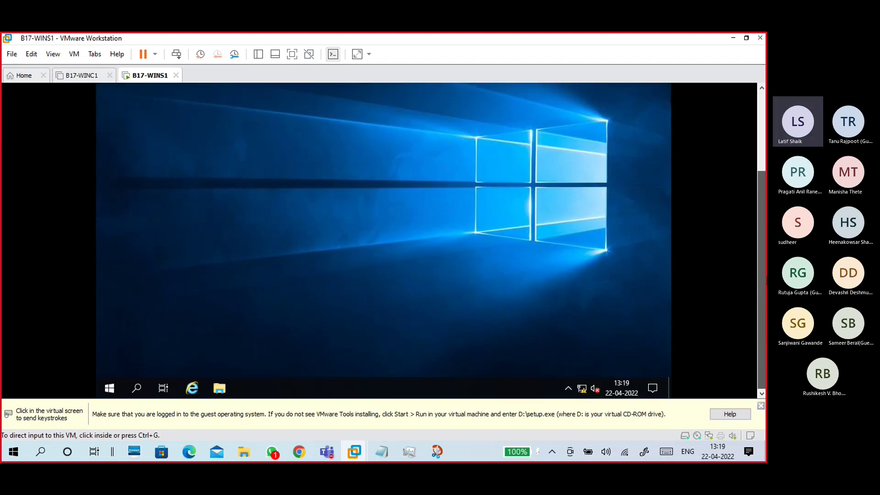
pyautogui.click(744, 360)
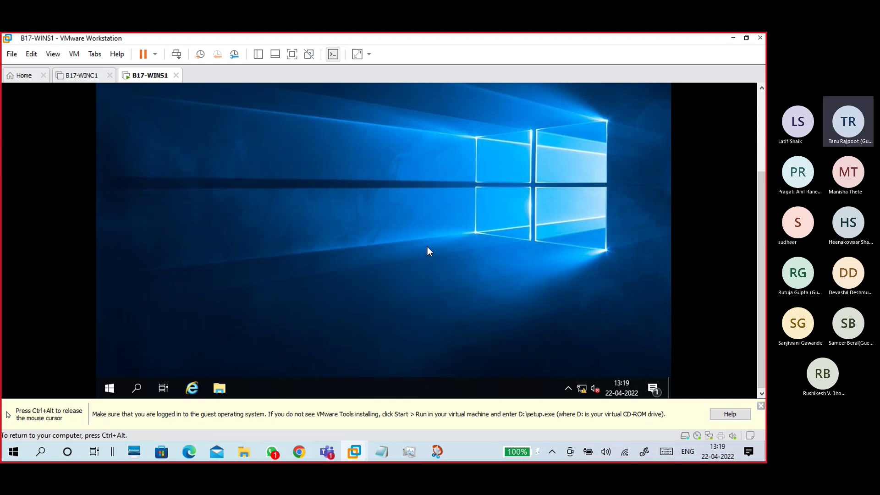
pyautogui.press('super+e')
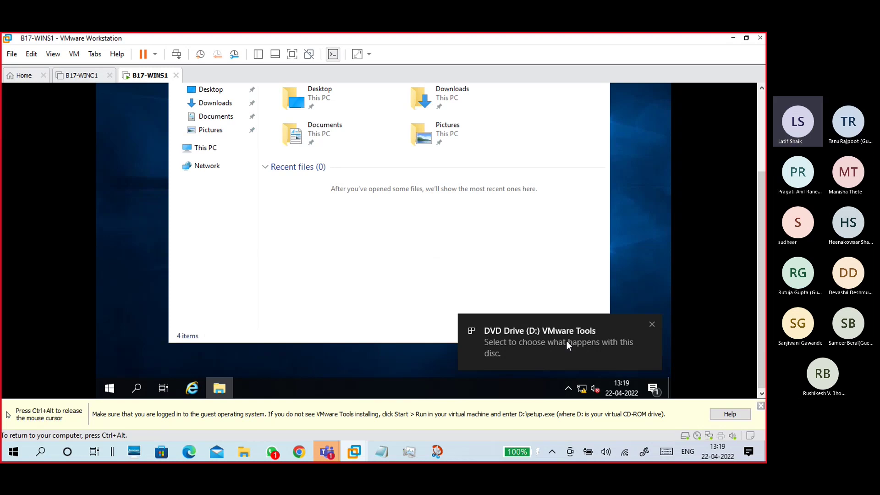
# Switch to the CTS Classes Test 1 meeting in Microsoft Teams, check its chat, and restart the screen share
pyautogui.moveTo(326, 448)
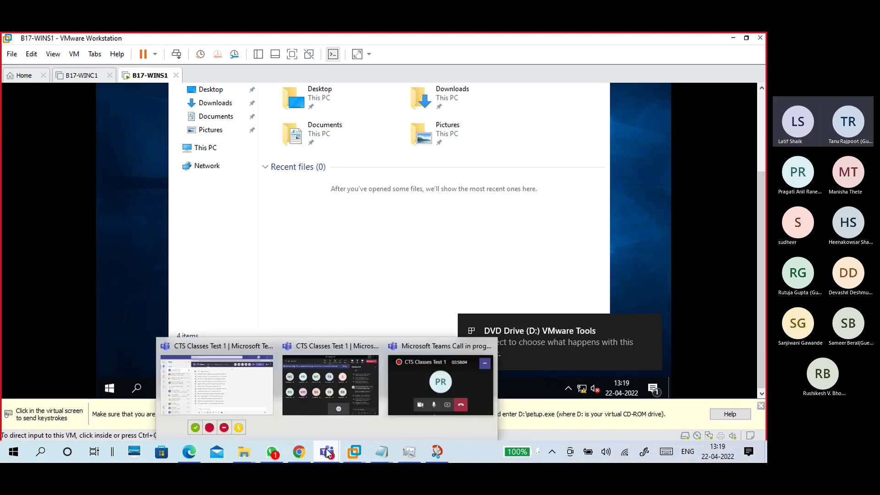
pyautogui.click(314, 407)
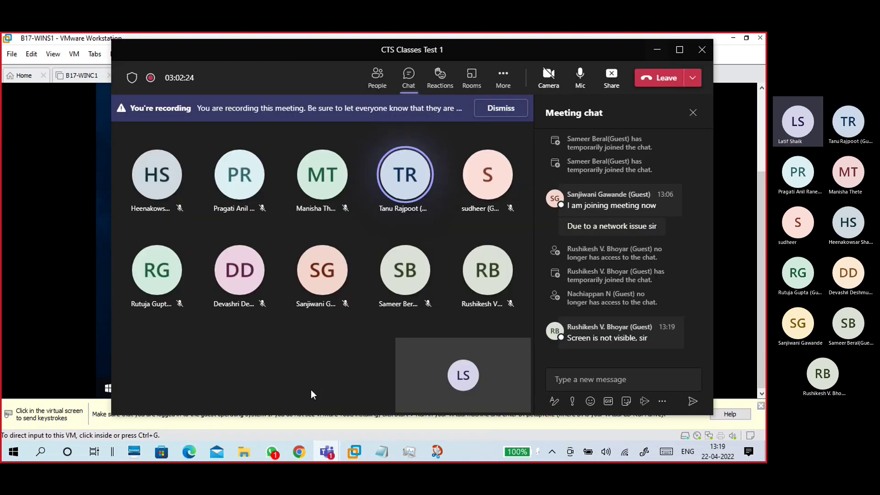
pyautogui.click(657, 50)
pyautogui.moveTo(327, 448)
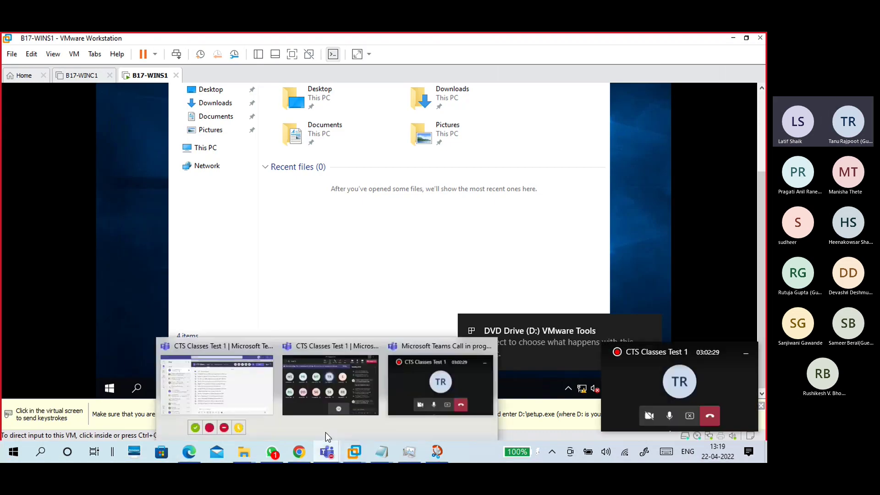
pyautogui.click(352, 380)
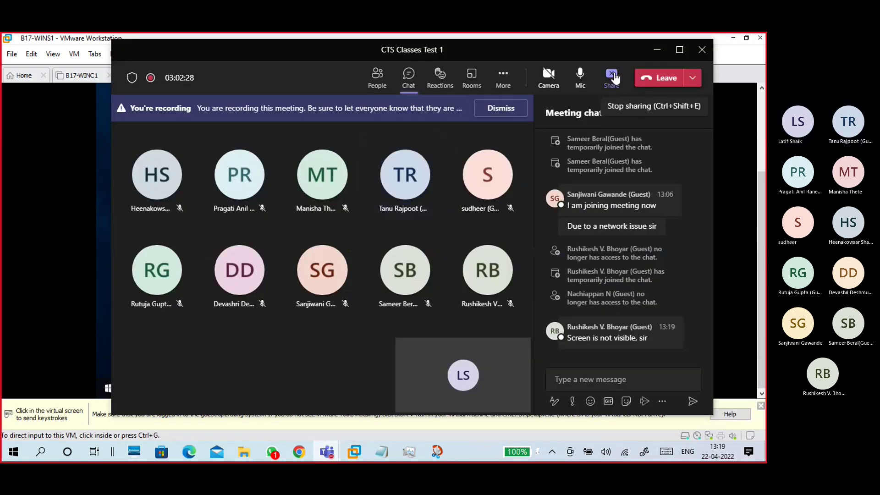
pyautogui.click(613, 77)
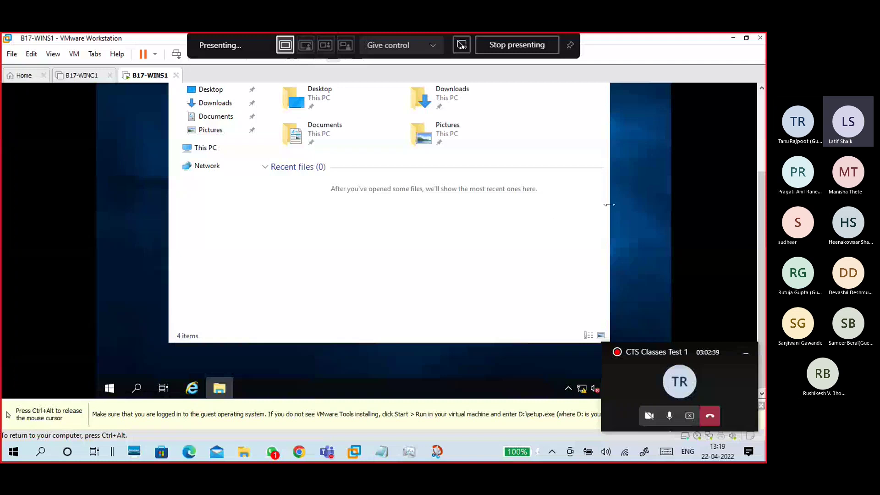
# Return to the virtual machine and launch the VMware Tools installer from DVD Drive (D:) in This PC
pyautogui.moveTo(762, 198); pyautogui.dragTo(757, 144)
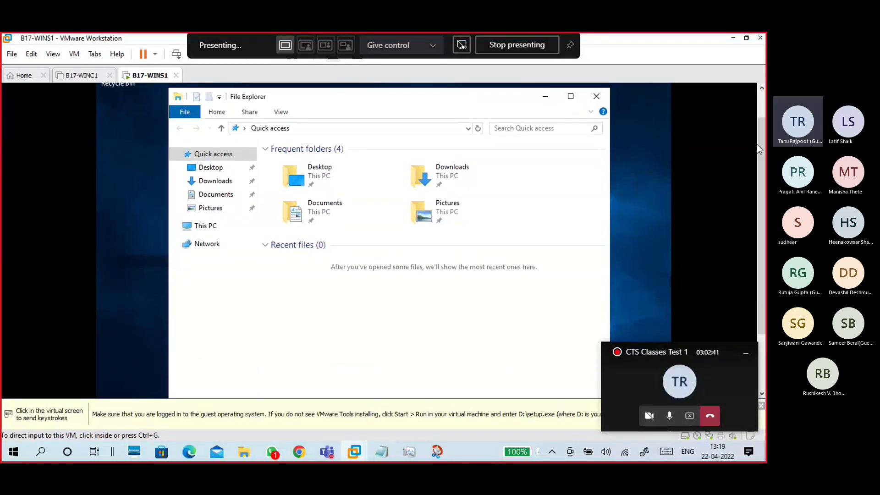
pyautogui.click(74, 54)
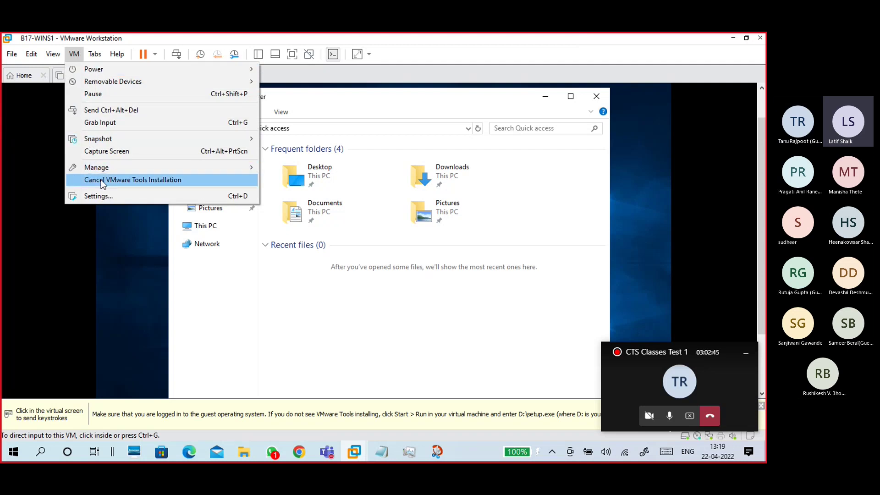
pyautogui.click(268, 295)
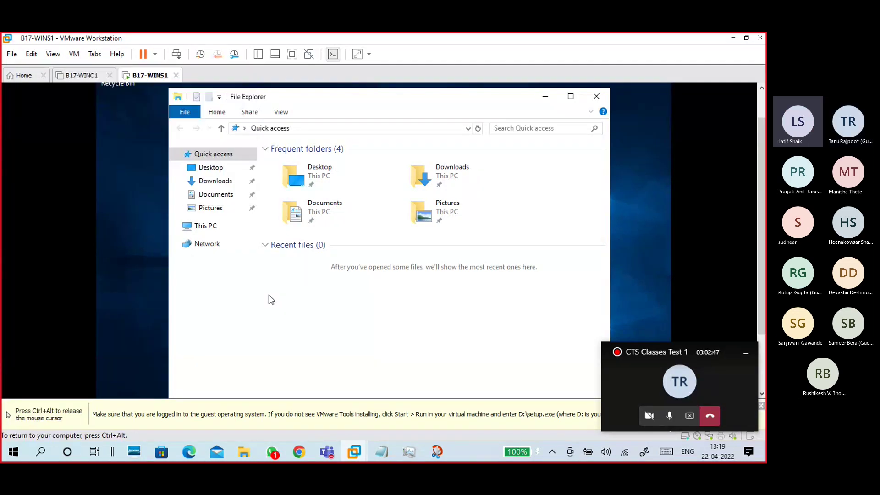
pyautogui.click(210, 229)
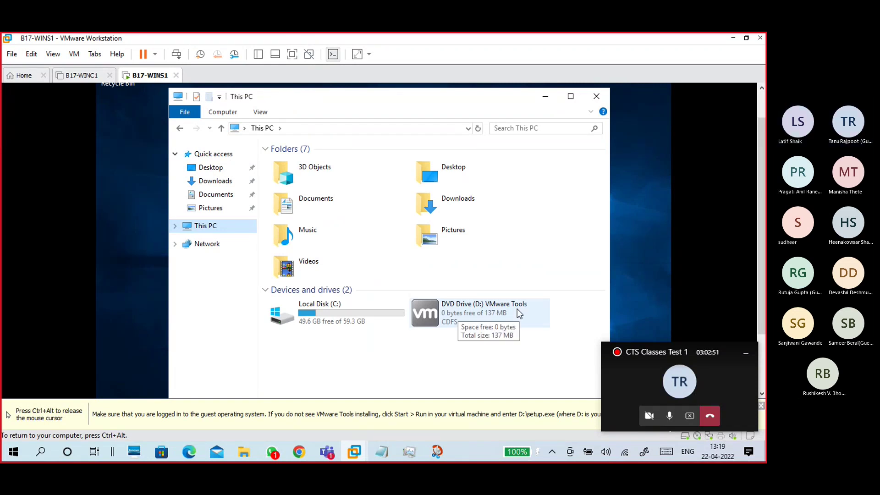
pyautogui.doubleClick(498, 313)
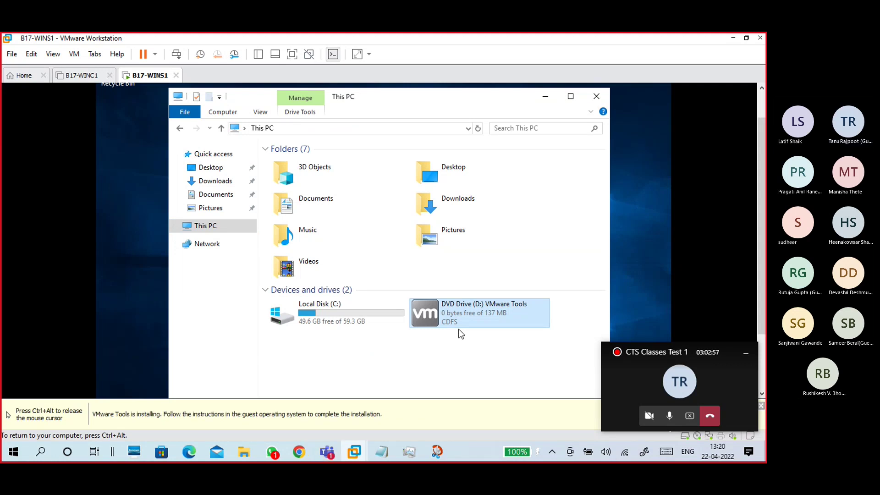
# Browse the files on the VMware Tools DVD drive and locate the 64-bit setup application, setup64
pyautogui.hotkey('ctrl', 'alt')
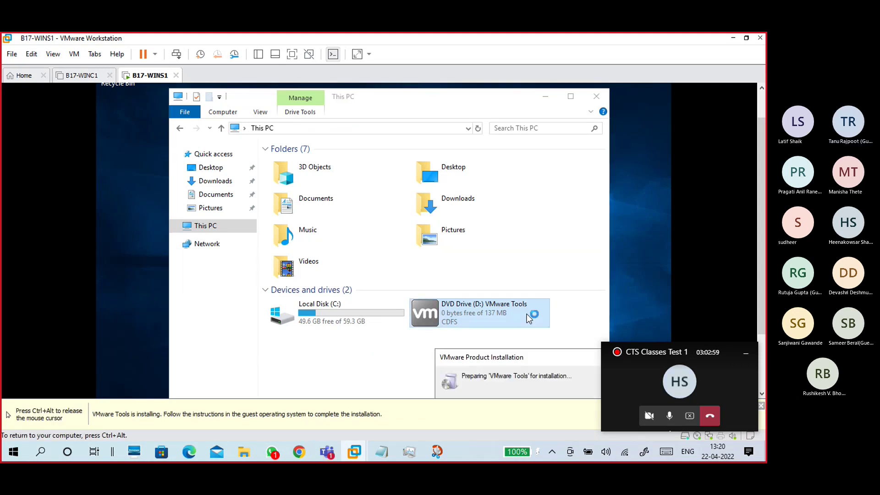
pyautogui.moveTo(760, 231); pyautogui.dragTo(760, 272)
pyautogui.click(495, 330)
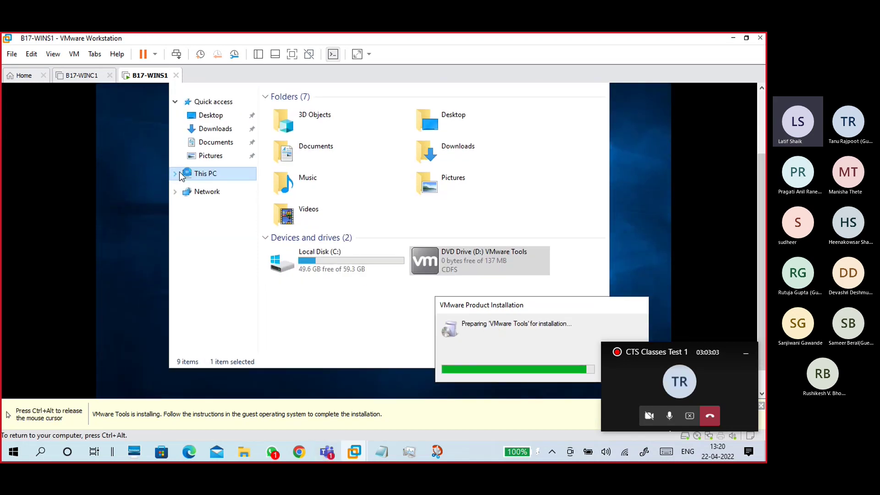
pyautogui.click(174, 175)
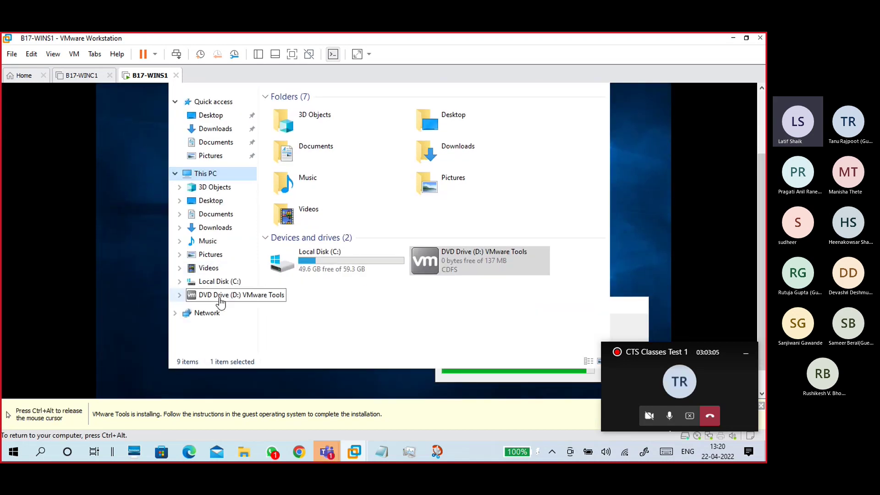
pyautogui.click(284, 301)
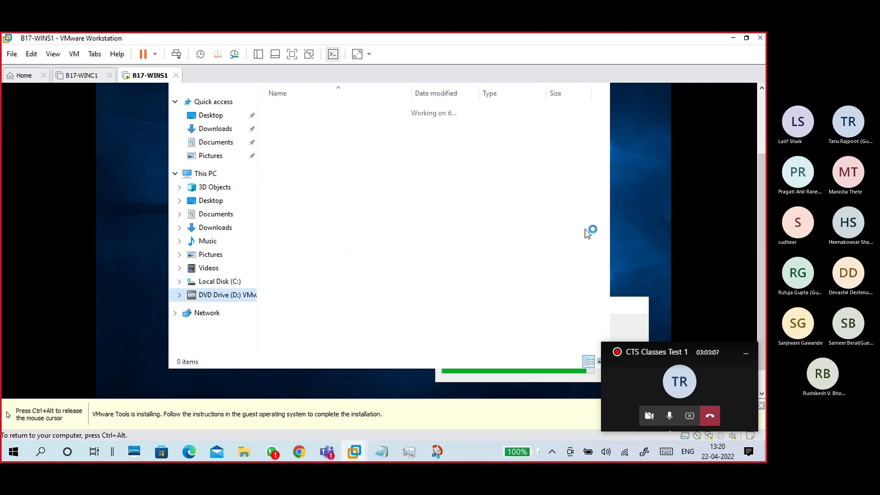
pyautogui.hotkey('ctrl', 'alt')
pyautogui.moveTo(760, 194); pyautogui.dragTo(765, 172)
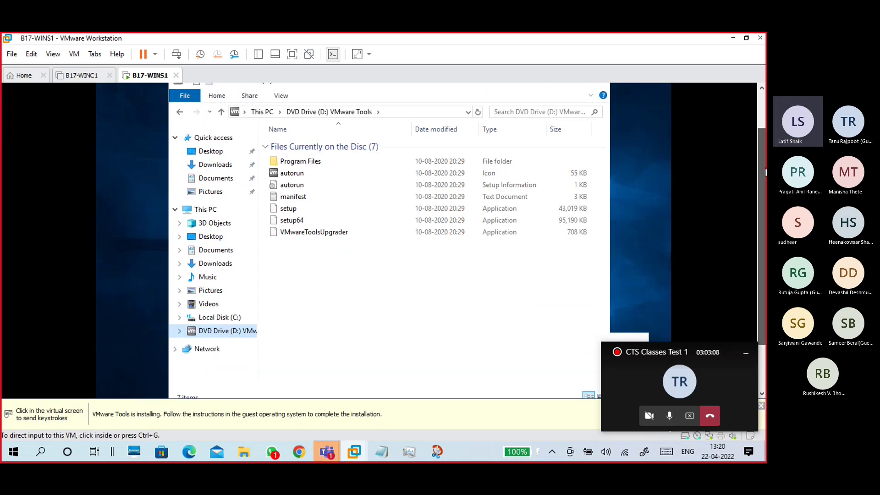
pyautogui.click(370, 219)
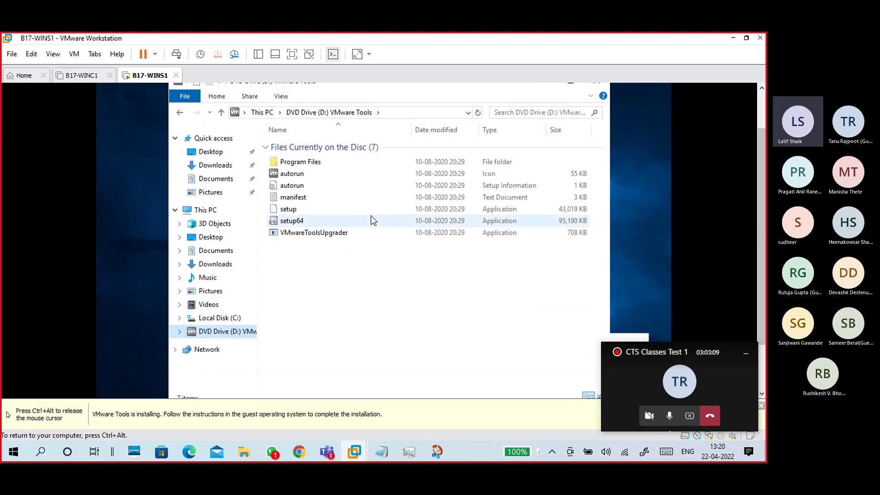
pyautogui.click(296, 221)
pyautogui.hotkey('ctrl', 'alt')
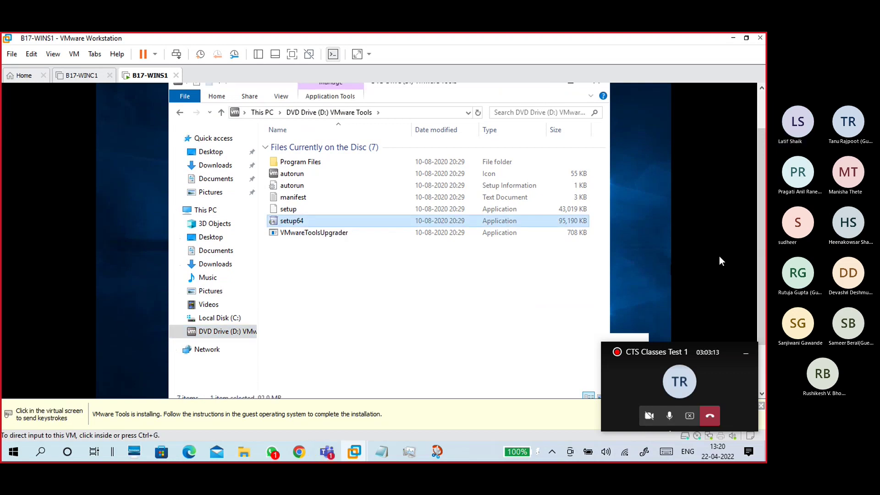
# Clear the File Explorer window off the guest desktop and bring the VMware Tools installer into view
pyautogui.scroll(1, 758, 162)
pyautogui.click(558, 114)
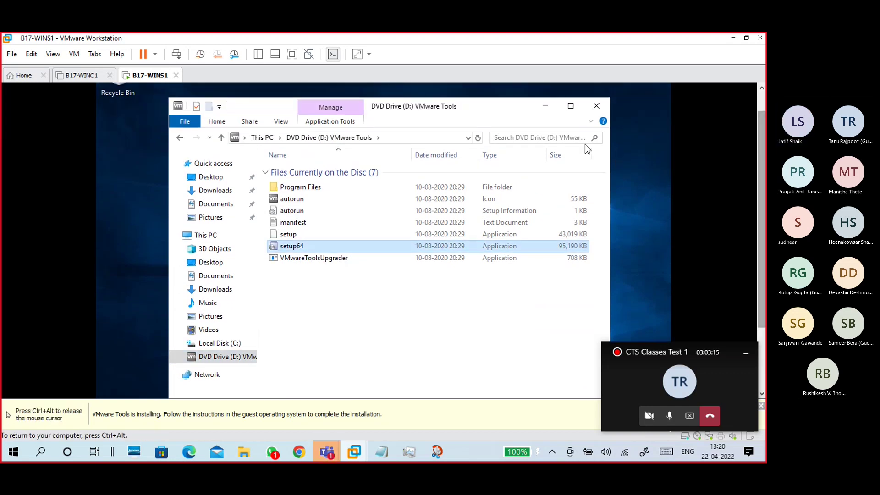
pyautogui.click(556, 113)
pyautogui.hotkey('ctrl', 'alt')
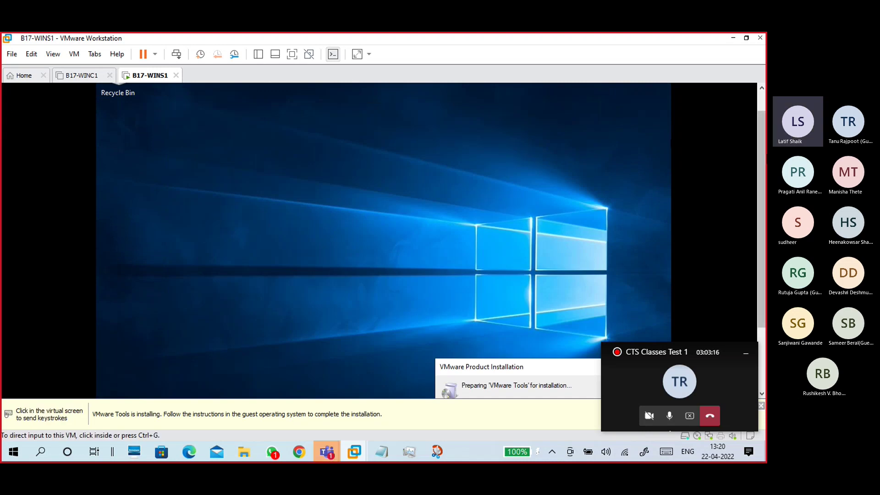
pyautogui.moveTo(759, 196)
pyautogui.mouseDown()
pyautogui.moveTo(758, 165)
pyautogui.moveTo(761, 182)
pyautogui.mouseUp()
pyautogui.click(558, 203)
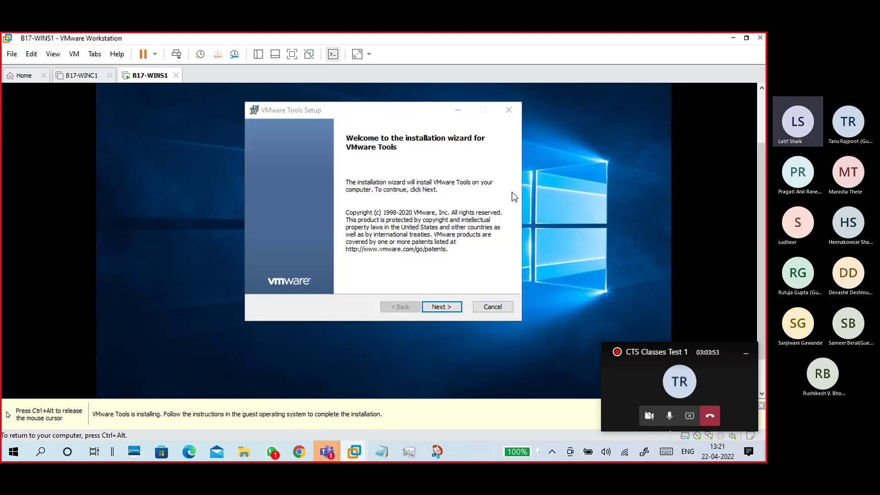
# Choose the Complete setup type in the VMware Tools wizard and start the installation
pyautogui.click(452, 310)
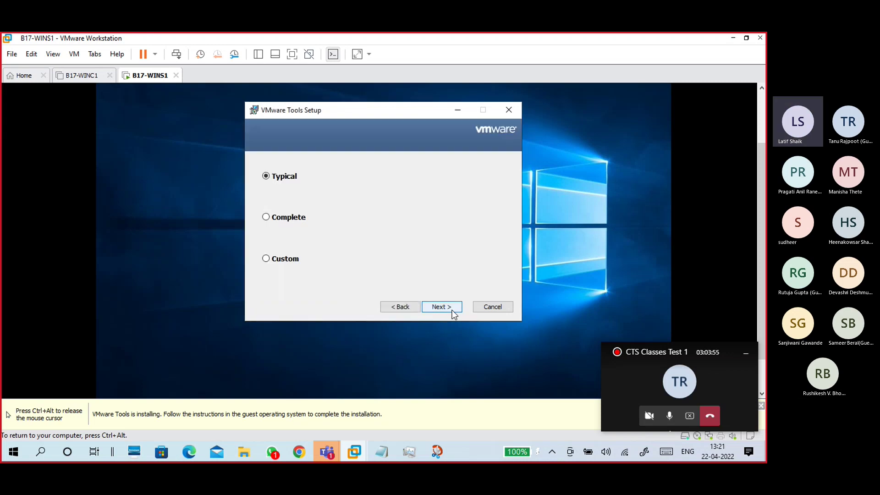
pyautogui.click(299, 219)
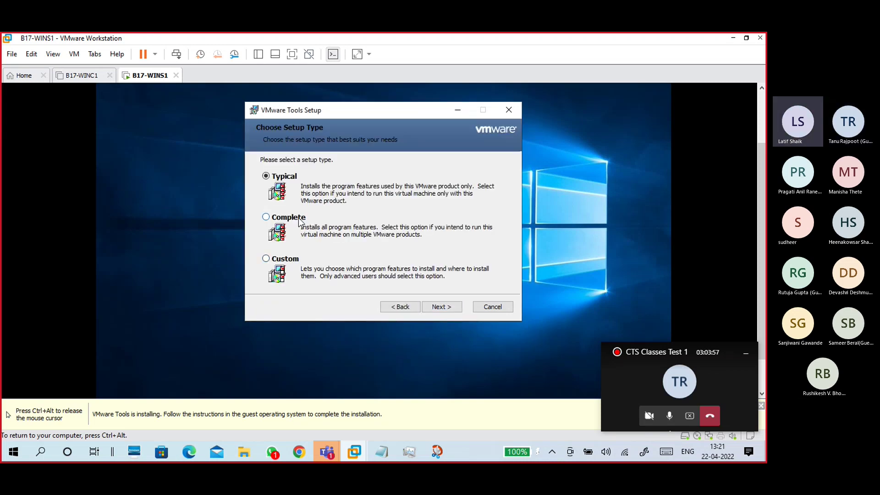
pyautogui.click(448, 306)
pyautogui.click(451, 310)
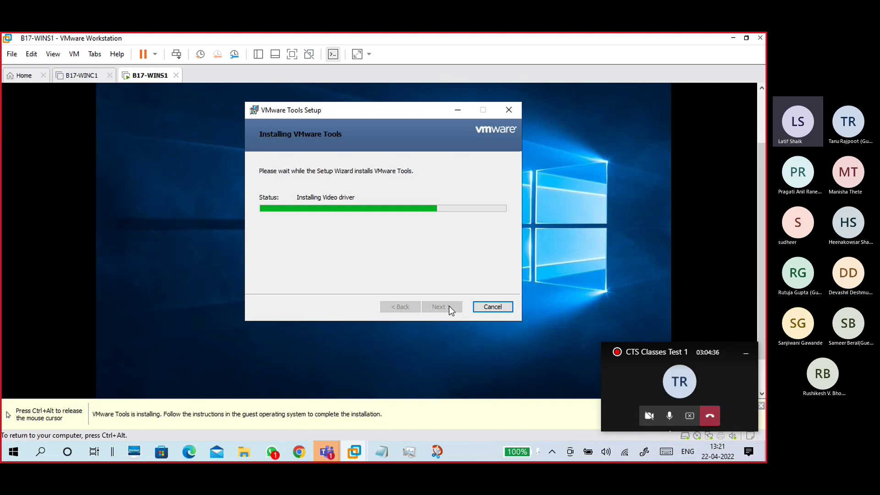
# Switch to the Teams meeting to read the latest chat messages, then return to the virtual machine
pyautogui.moveTo(333, 449)
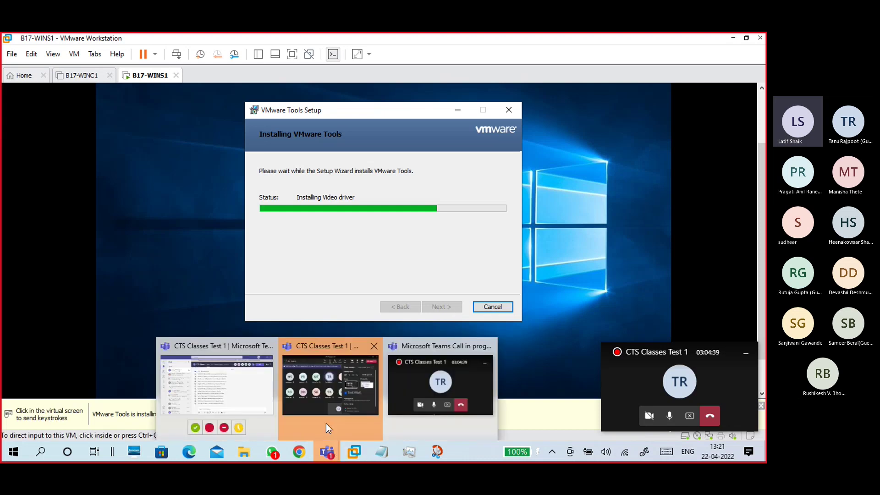
pyautogui.click(326, 422)
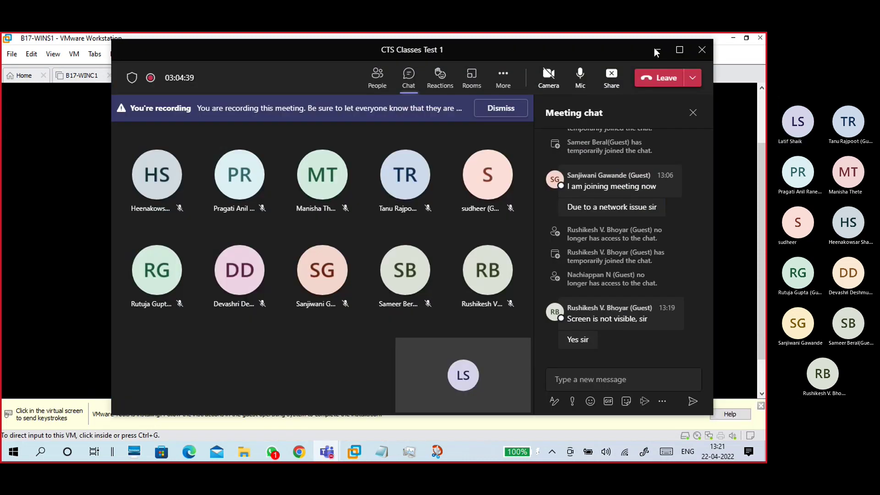
pyautogui.click(656, 49)
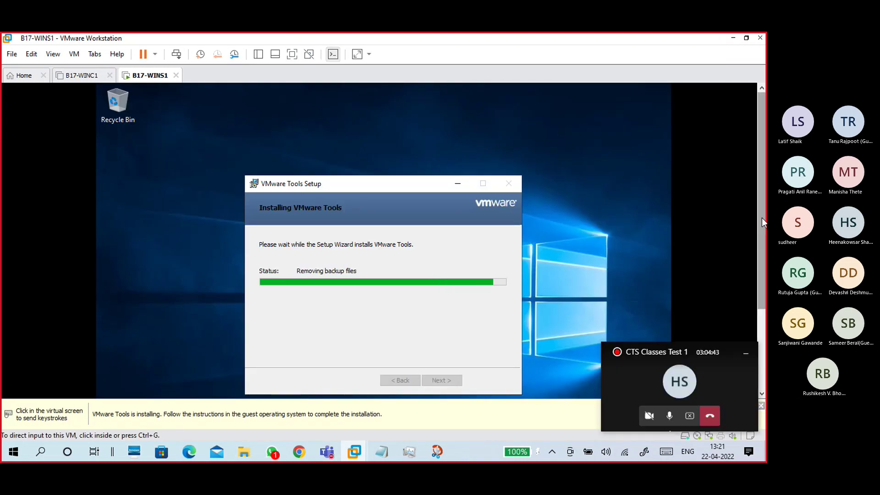
# Dismiss the VMware Tools installation notice, finish the setup wizard, and decline the immediate system restart
pyautogui.moveTo(761, 218); pyautogui.dragTo(755, 276)
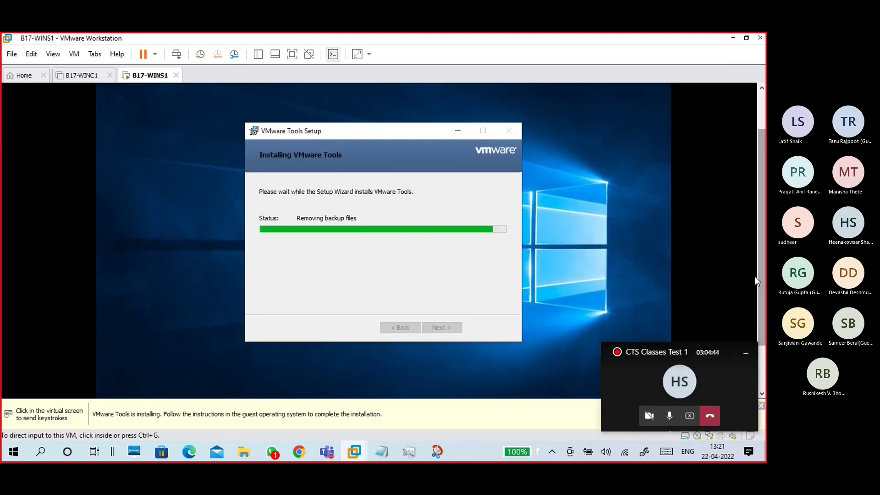
pyautogui.click(454, 264)
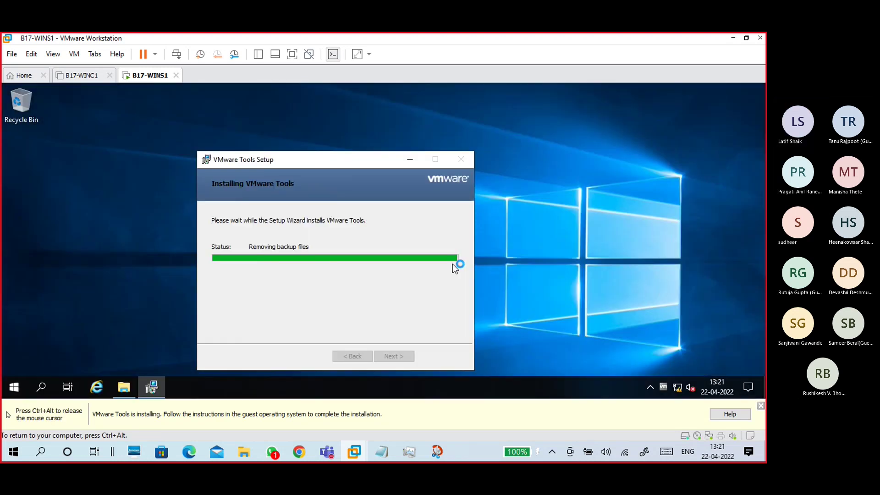
pyautogui.click(761, 413)
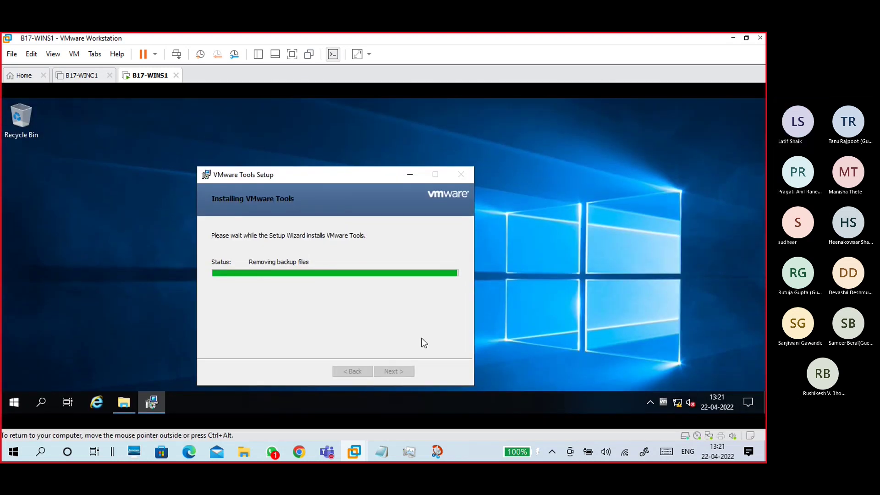
pyautogui.moveTo(333, 180); pyautogui.dragTo(431, 121)
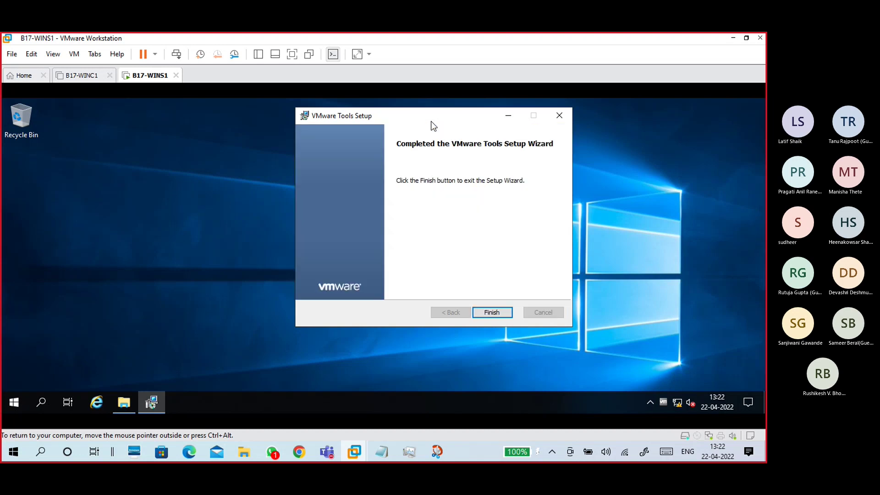
pyautogui.click(490, 313)
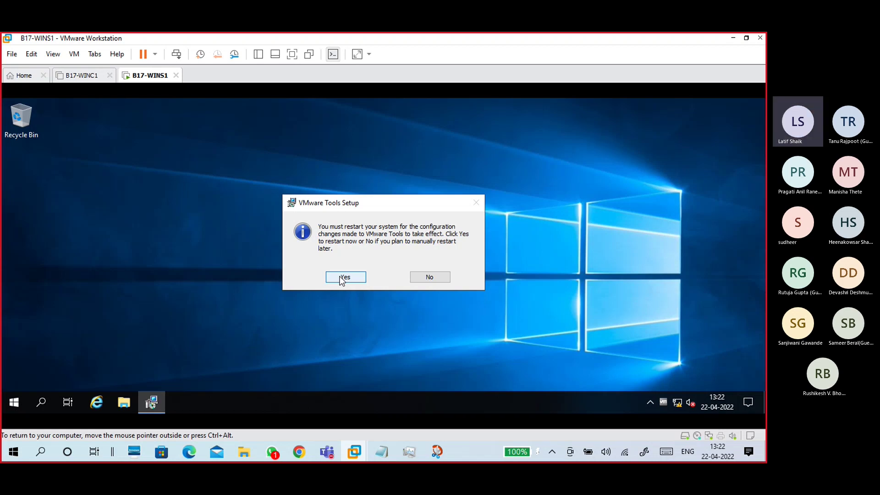
pyautogui.click(440, 278)
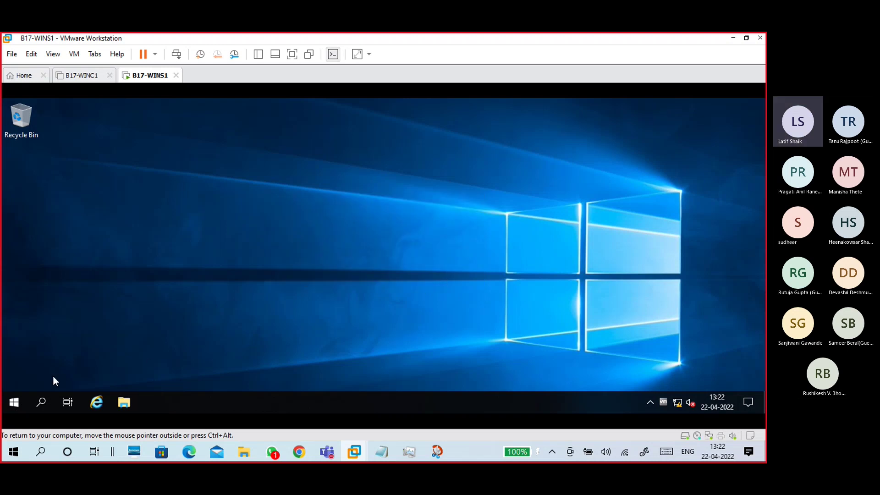
# Shut down the Windows Server guest with the reason Other (Unplanned)
pyautogui.click(14, 403)
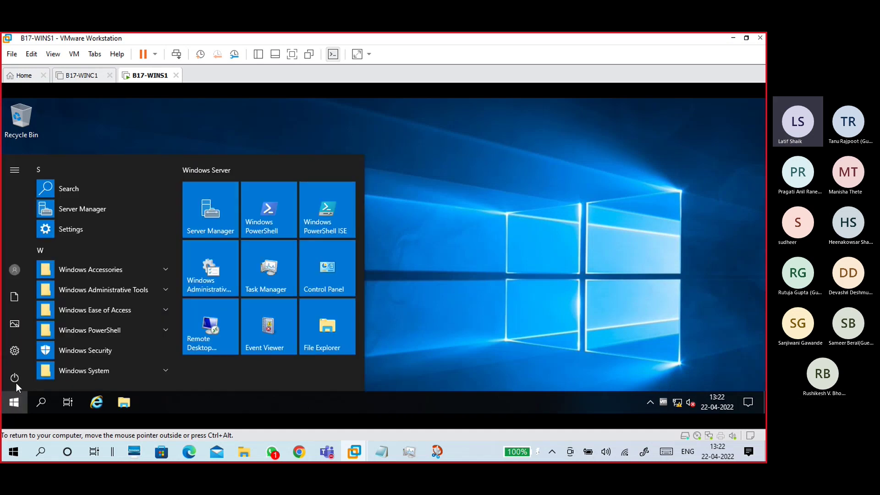
pyautogui.click(16, 379)
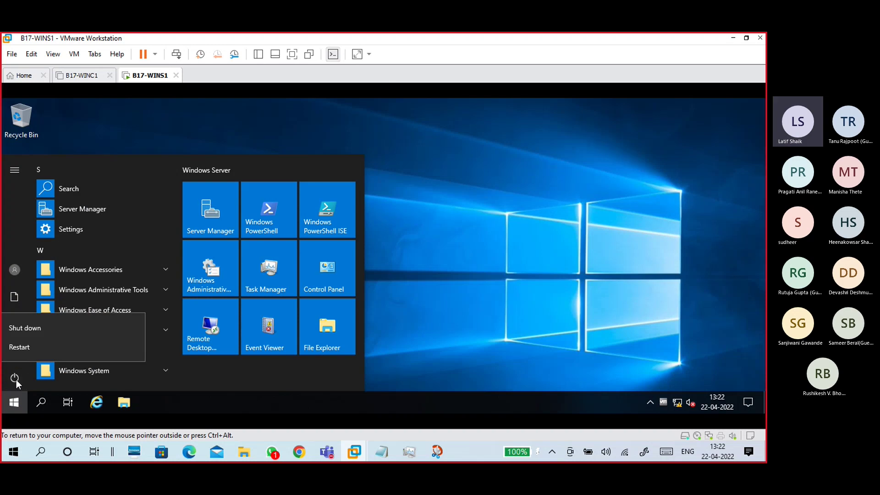
pyautogui.click(16, 323)
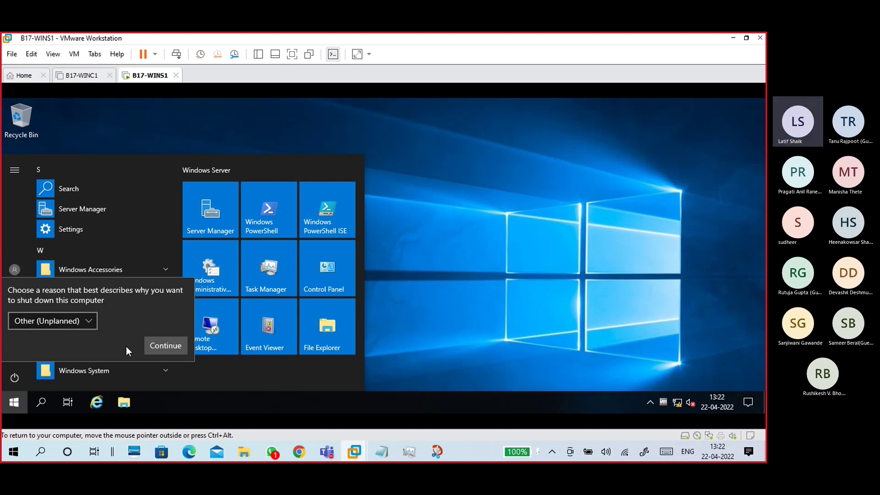
pyautogui.click(163, 346)
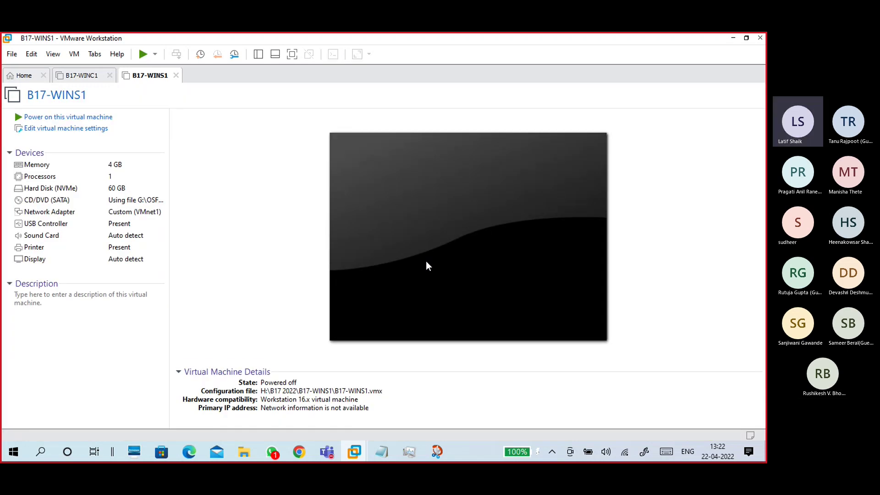
# Reduce the memory of the powered-off B17-WINS1 virtual machine to 2 GB (2048 MB) in its settings
pyautogui.click(85, 129)
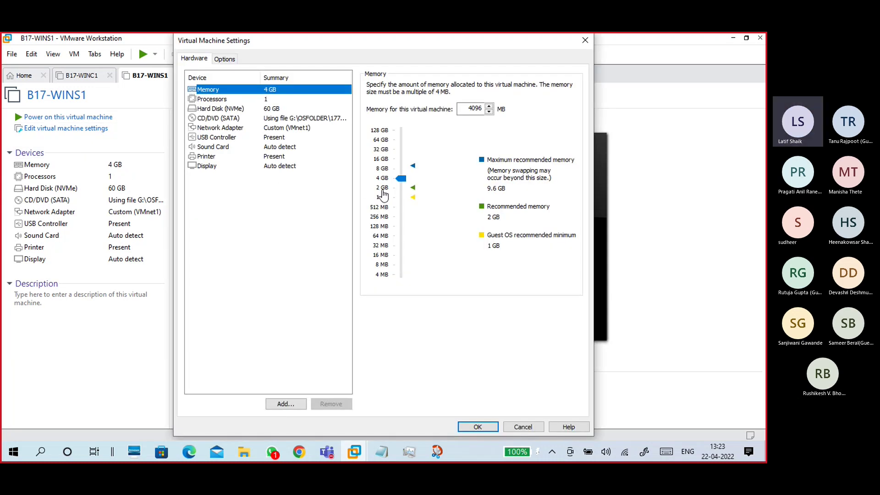
pyautogui.click(401, 259)
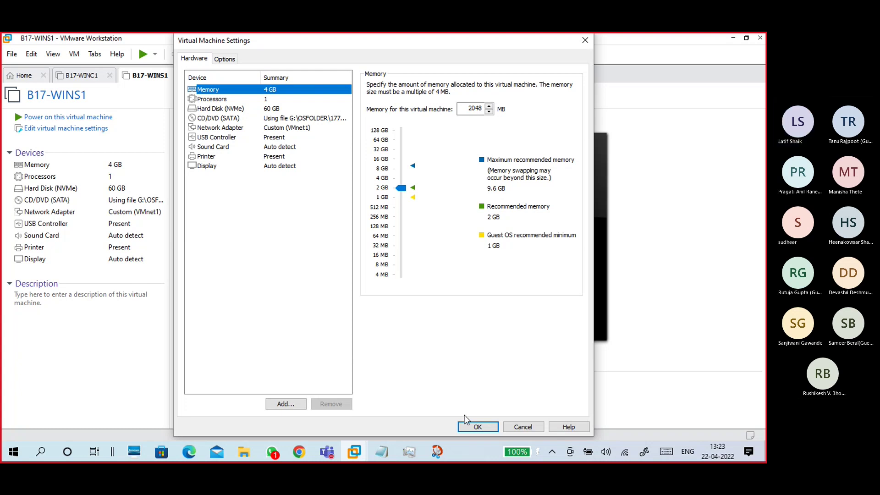
pyautogui.click(472, 427)
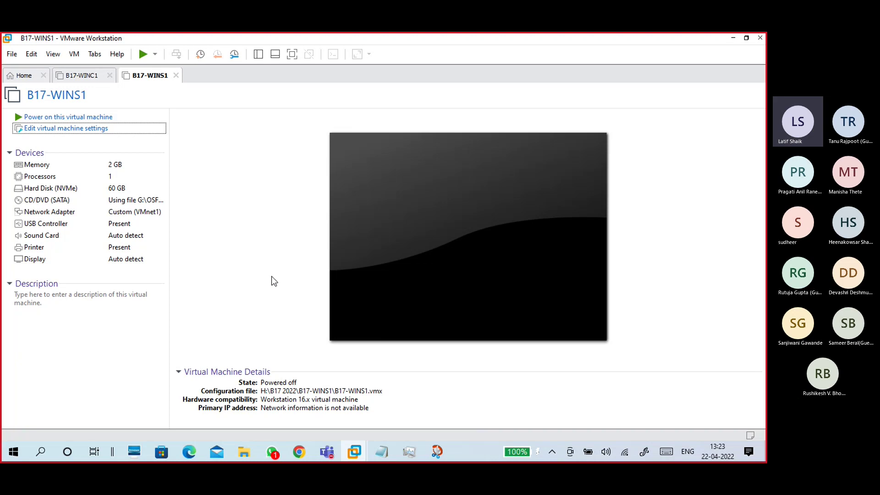
# Switch to the Notepad notes, add a dashed separator line below the VMNet1 network entry, and return to VMware Workstation
pyautogui.click(381, 451)
pyautogui.click(400, 427)
pyautogui.scroll(-10, 296, 353)
pyautogui.scroll(-3, 298, 354)
pyautogui.click(227, 291)
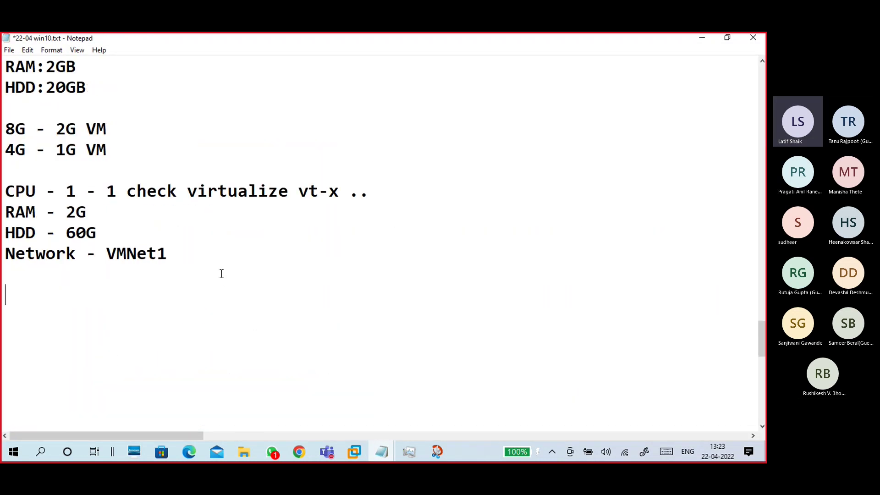
pyautogui.write('---------------------------------------')
pyautogui.click(702, 39)
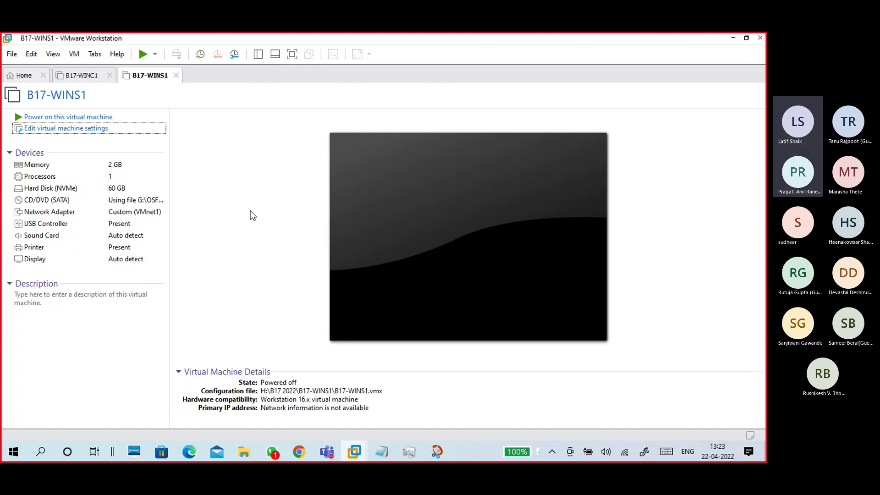
# Switch to the Teams meeting and request to stop its recording
pyautogui.moveTo(331, 451)
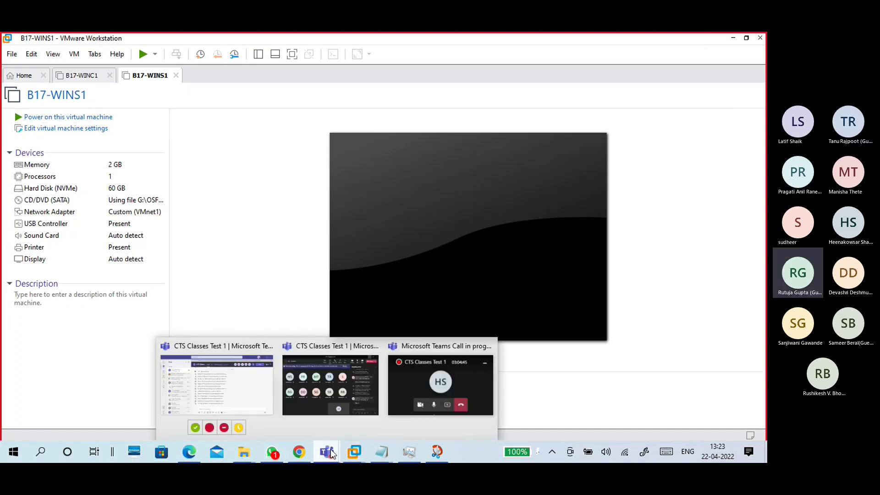
pyautogui.click(323, 396)
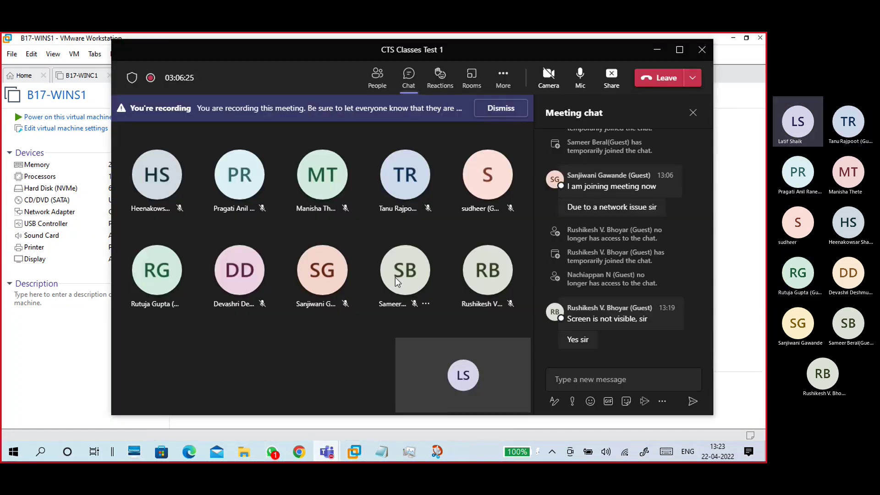
pyautogui.click(504, 85)
pyautogui.click(530, 397)
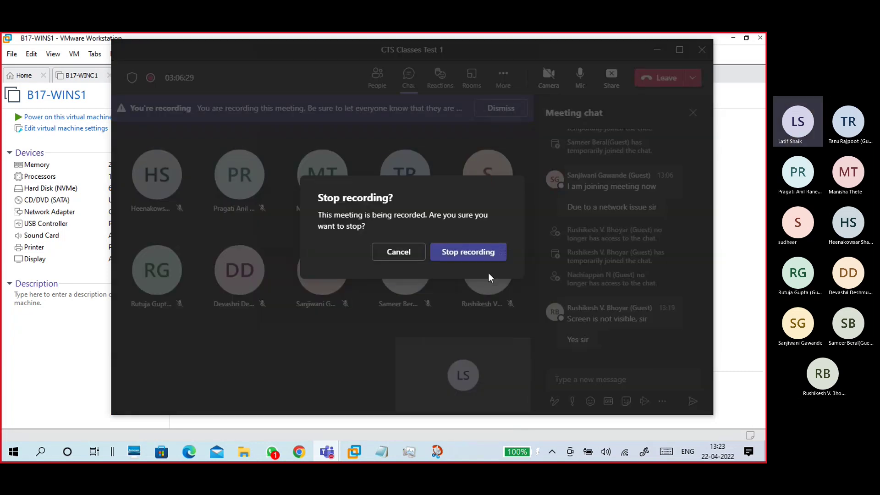